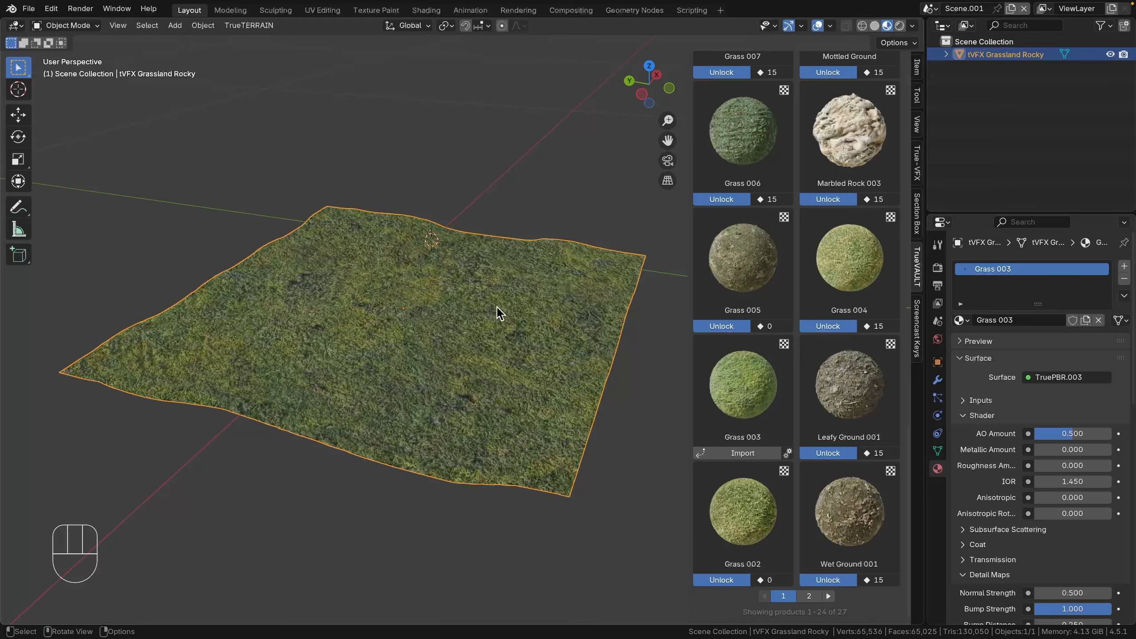
Step: Filter the grass search results in the asset library to the Object asset type
mouse_move(499, 314)
middle_down()
mouse_move(492, 325)
mouse_move(584, 312)
mouse_move(551, 297)
mouse_move(507, 325)
middle_up()
scroll(807, 255, up, 10)
scroll(807, 255, up, 6)
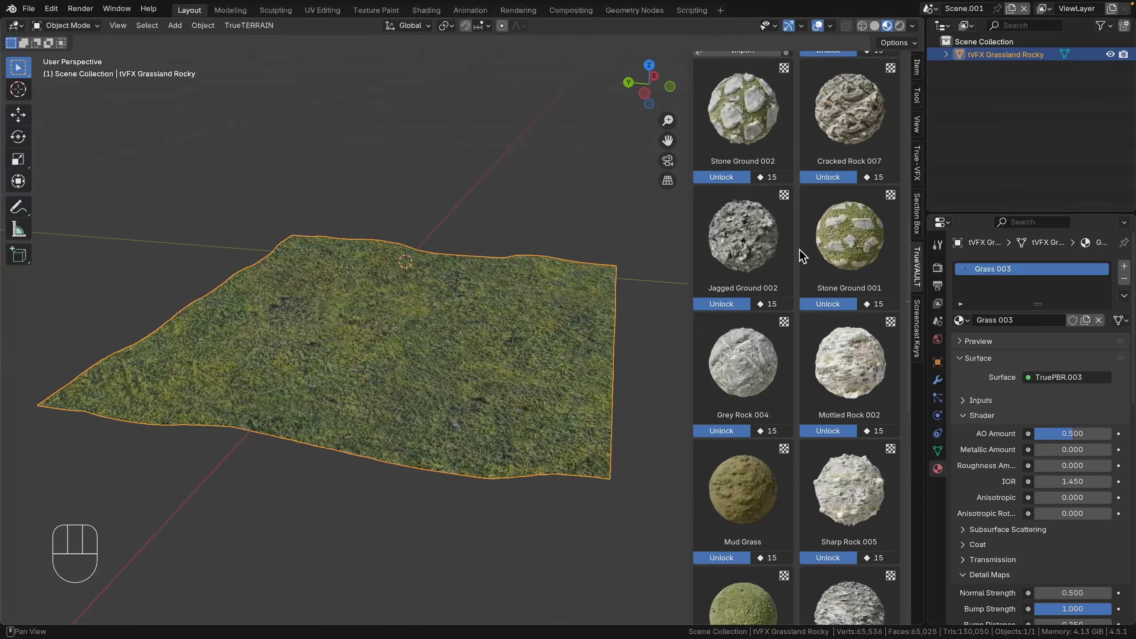
shift+middle_drag(639, 291, 556, 314)
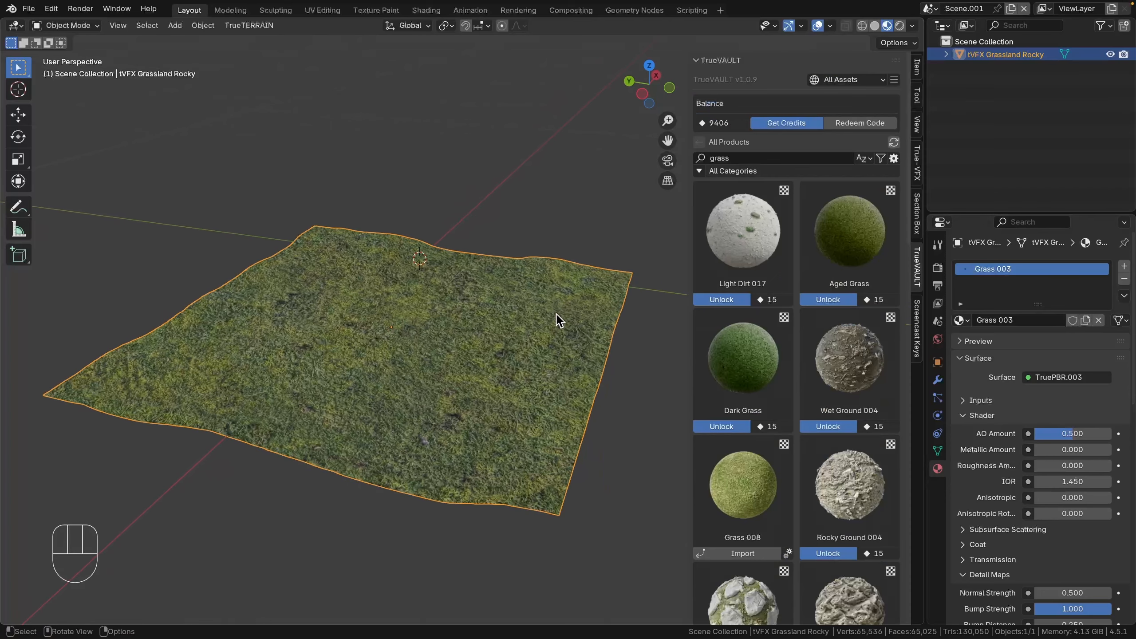
scroll(556, 313, up, 2)
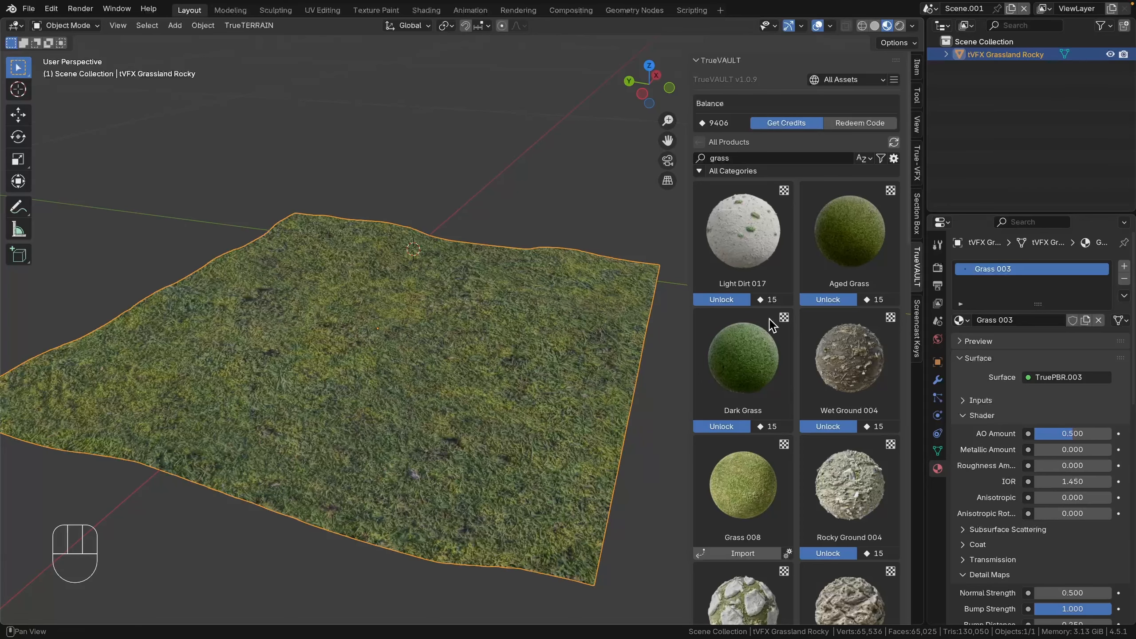
shift+middle_drag(423, 388, 441, 373)
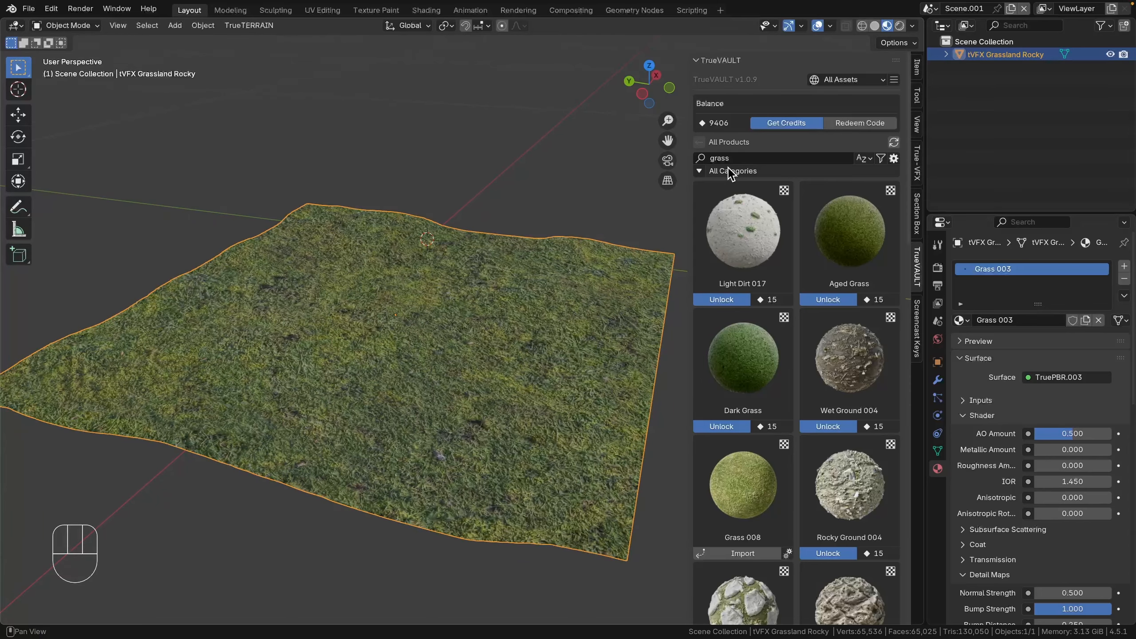
click(743, 158)
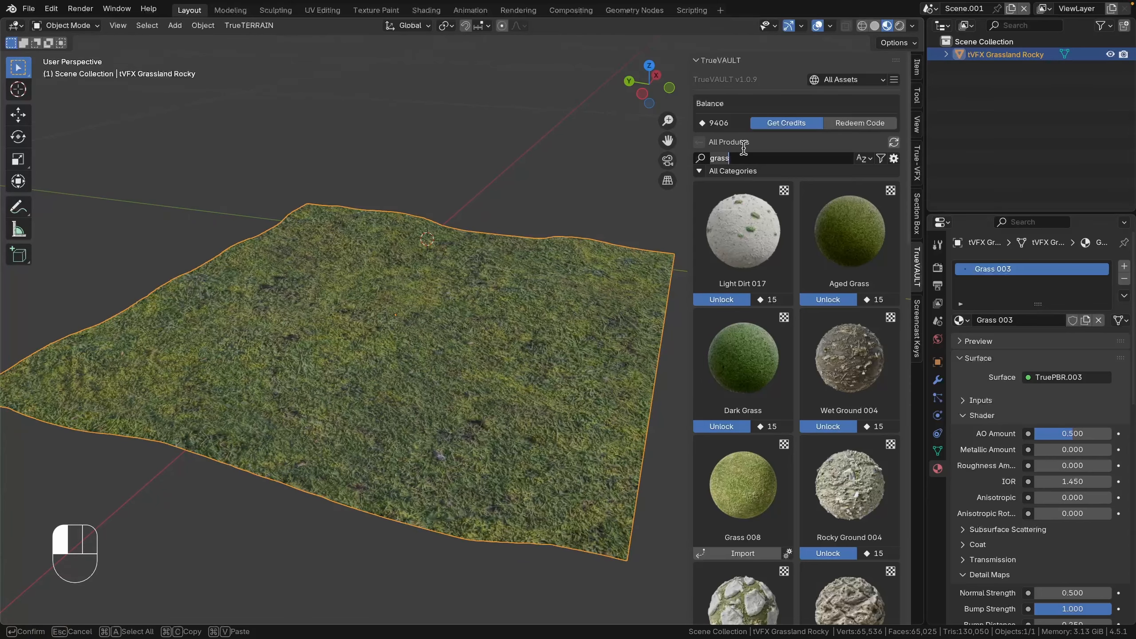
click(779, 141)
click(880, 158)
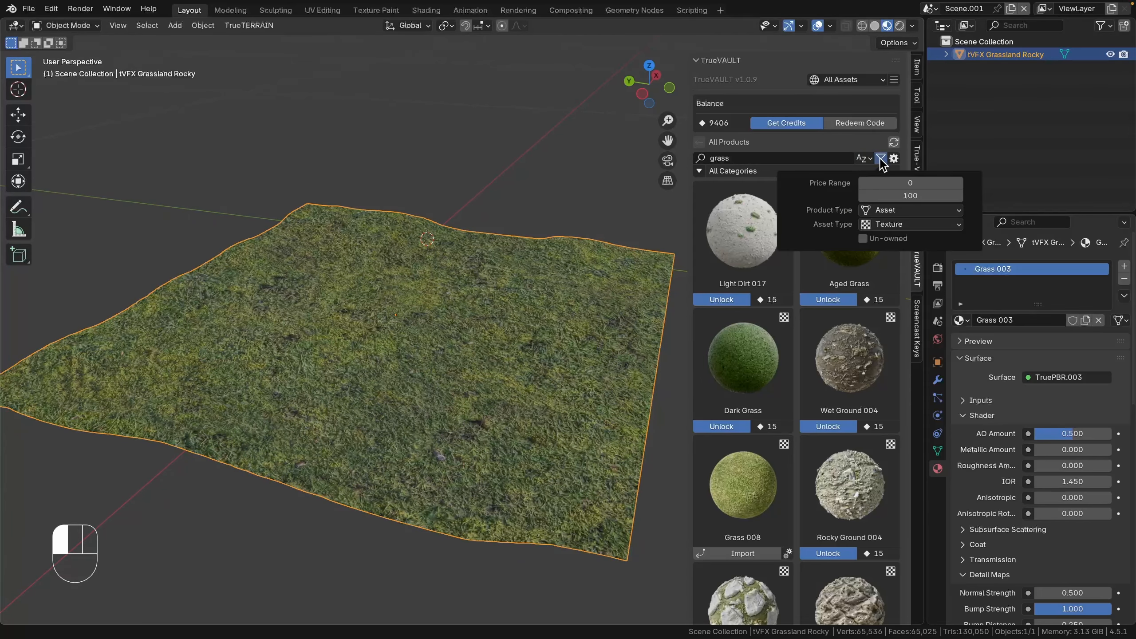
click(889, 225)
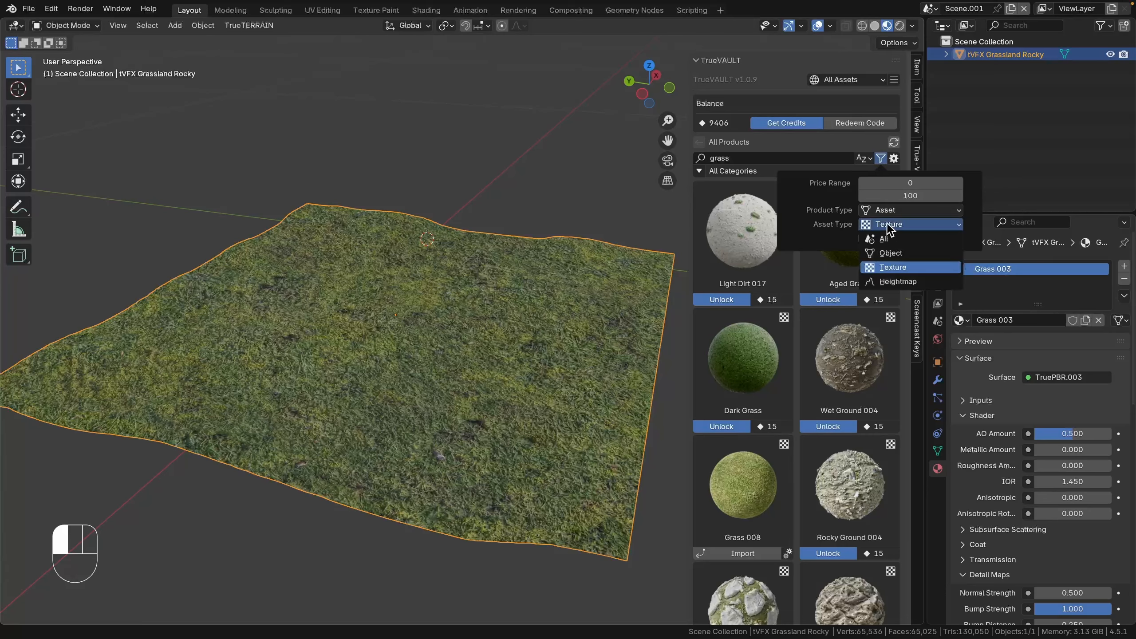
click(891, 253)
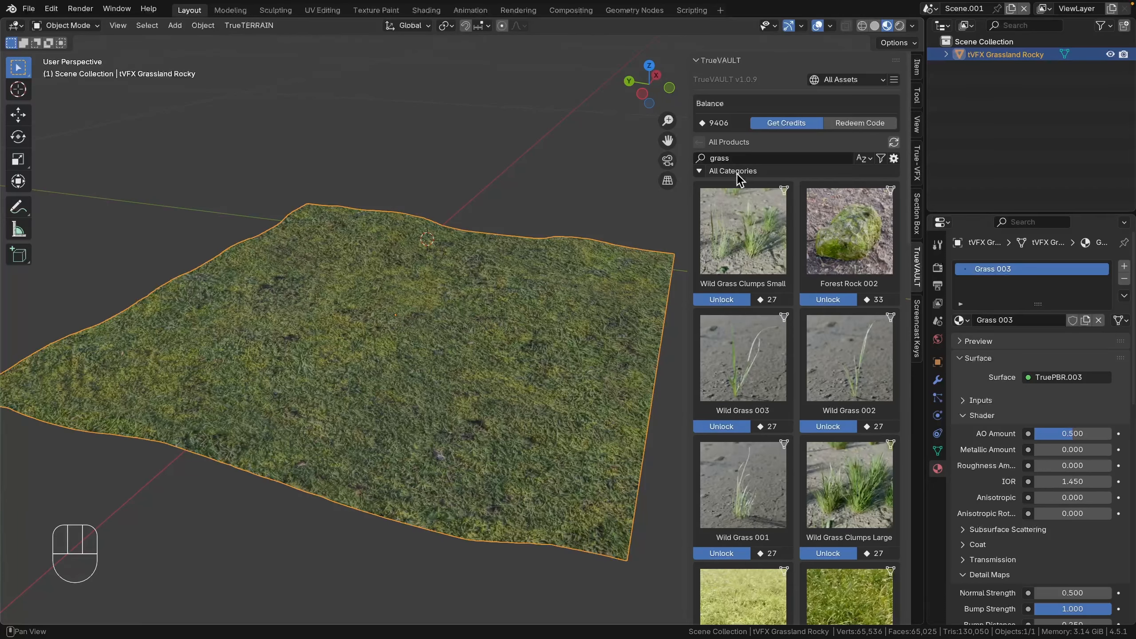
Step: Look through the grass objects and unlock the Wild Grass Clumps Small asset
scroll(812, 375, down, 10)
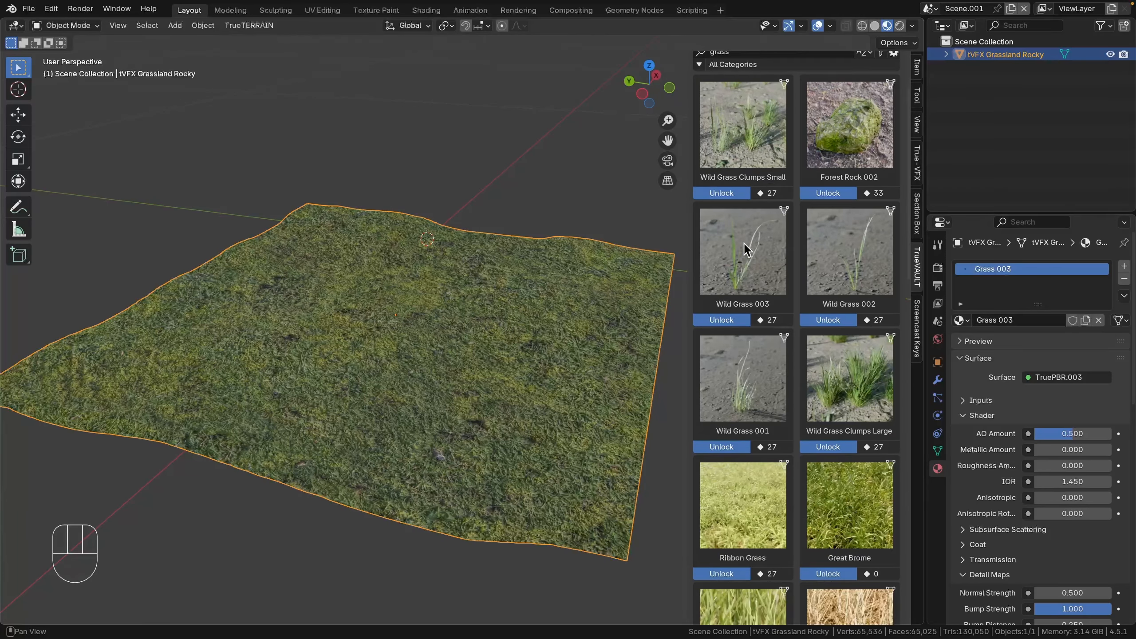
scroll(794, 463, up, 10)
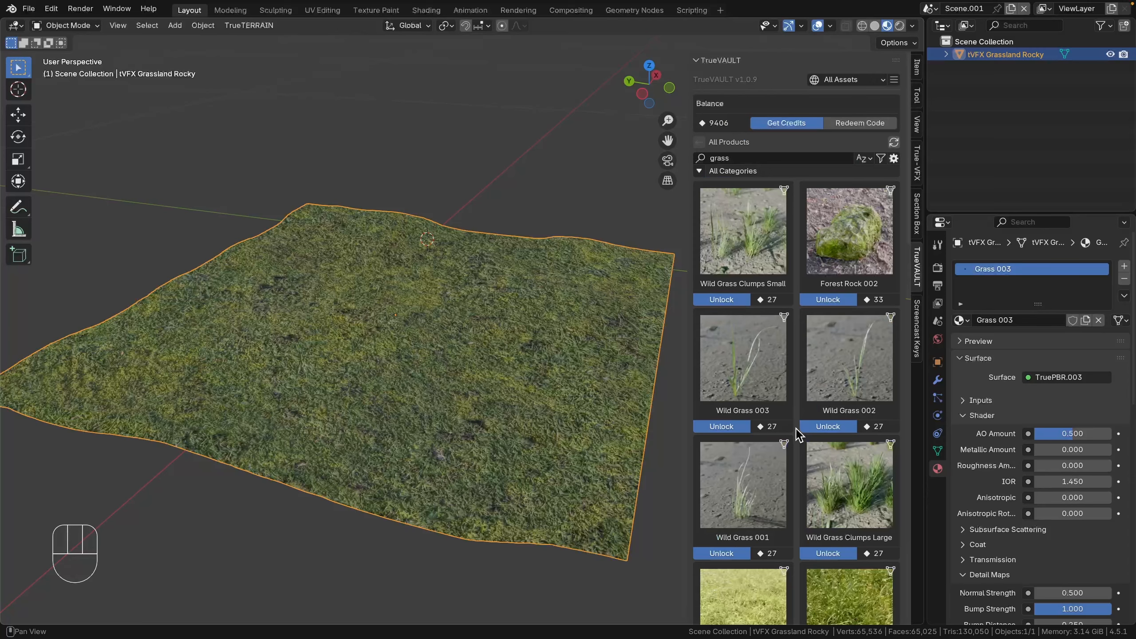
click(736, 299)
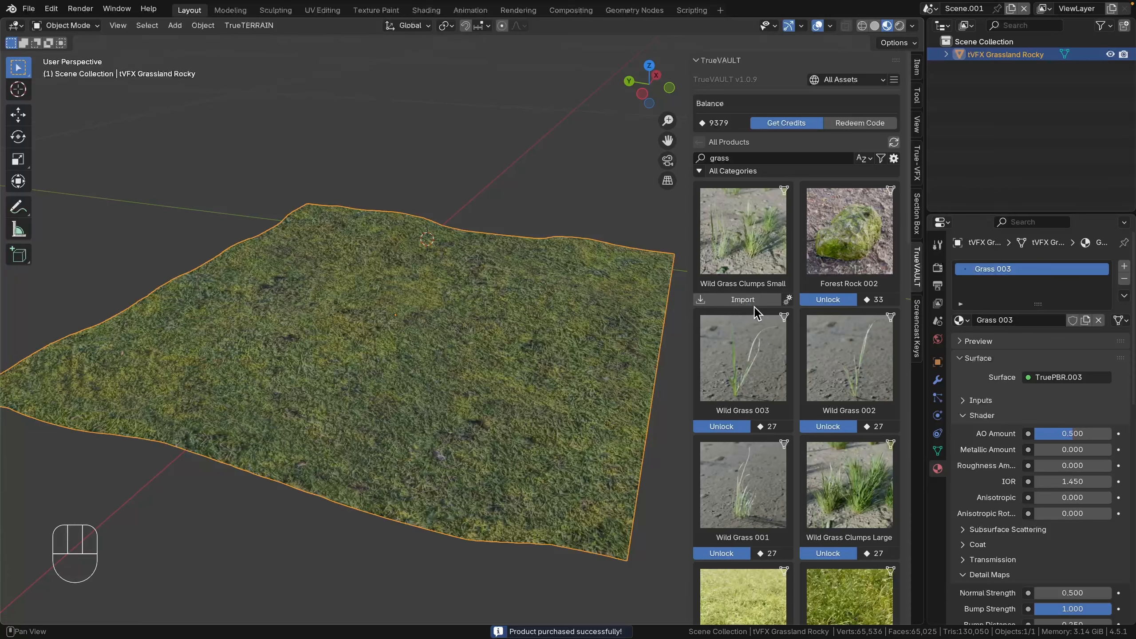
Step: View the details of the Wild Grass Clumps Small asset, including its description, qualities, license and tags
click(737, 284)
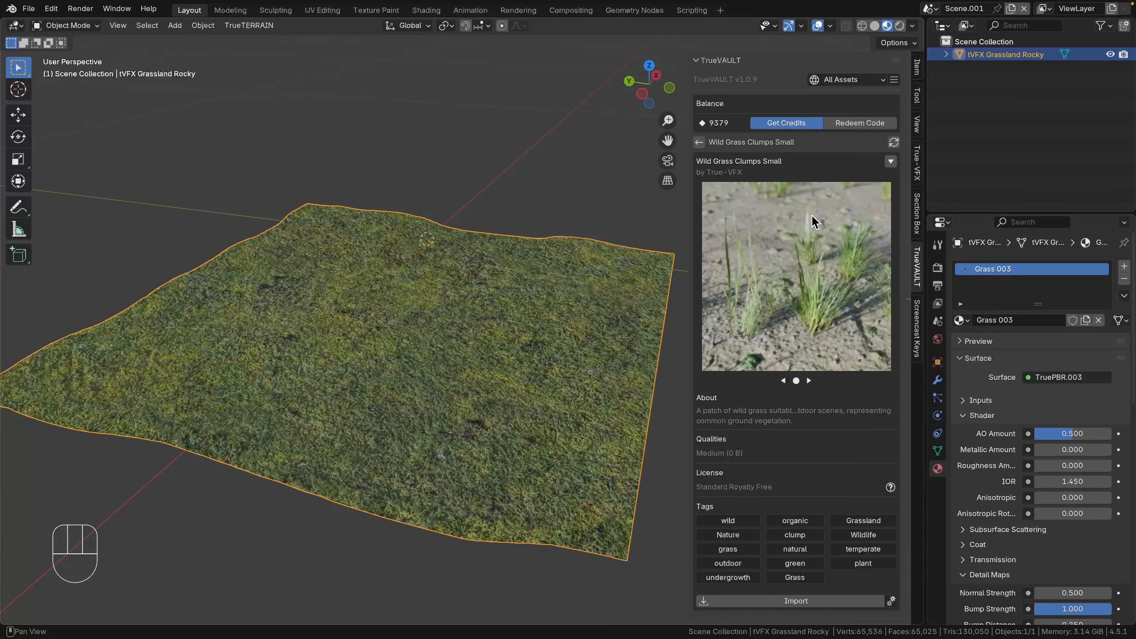
click(699, 143)
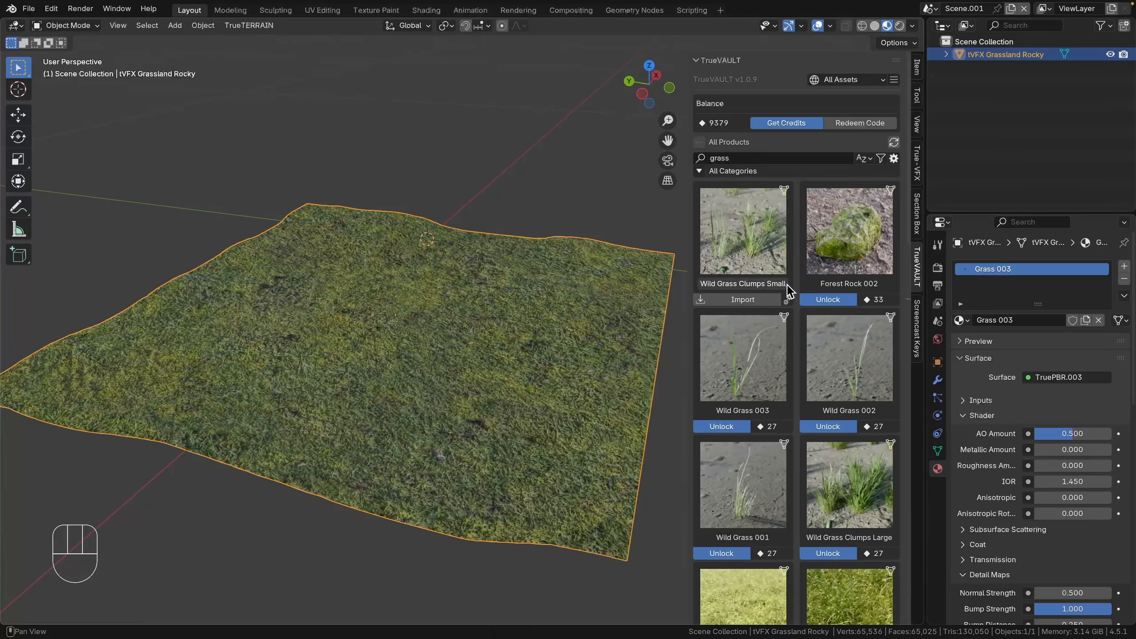
click(760, 286)
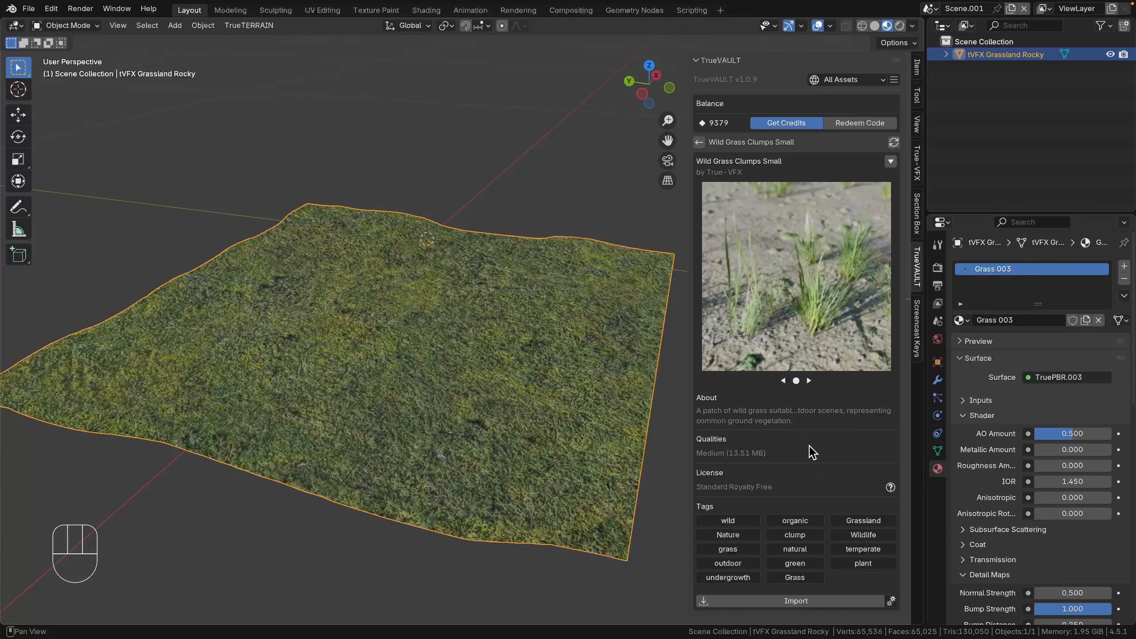
mouse_move(568, 478)
middle_down()
mouse_move(588, 459)
mouse_move(554, 472)
middle_up()
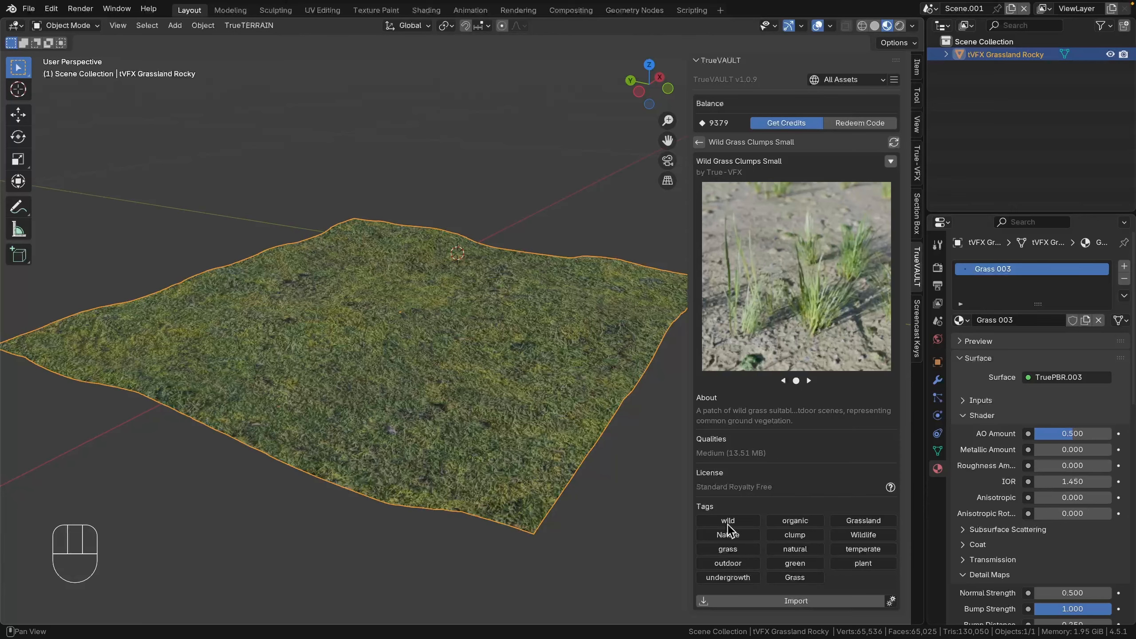
Step: List the similar products that share the Grassland tag and check the sorting and filter options
click(863, 521)
scroll(788, 423, down, 3)
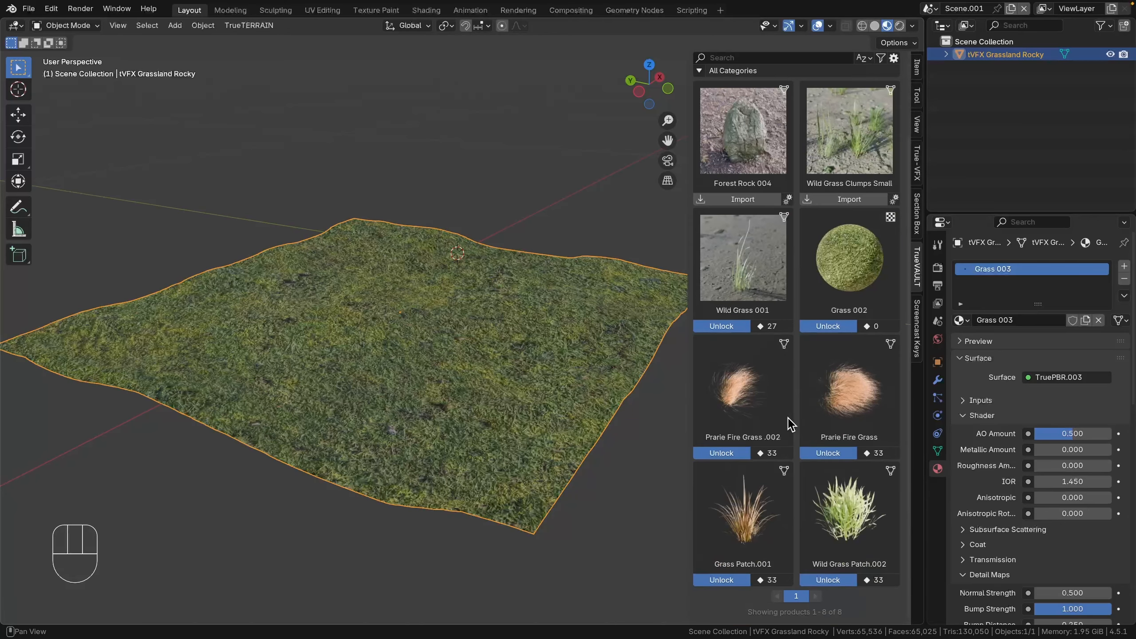
scroll(850, 429, up, 4)
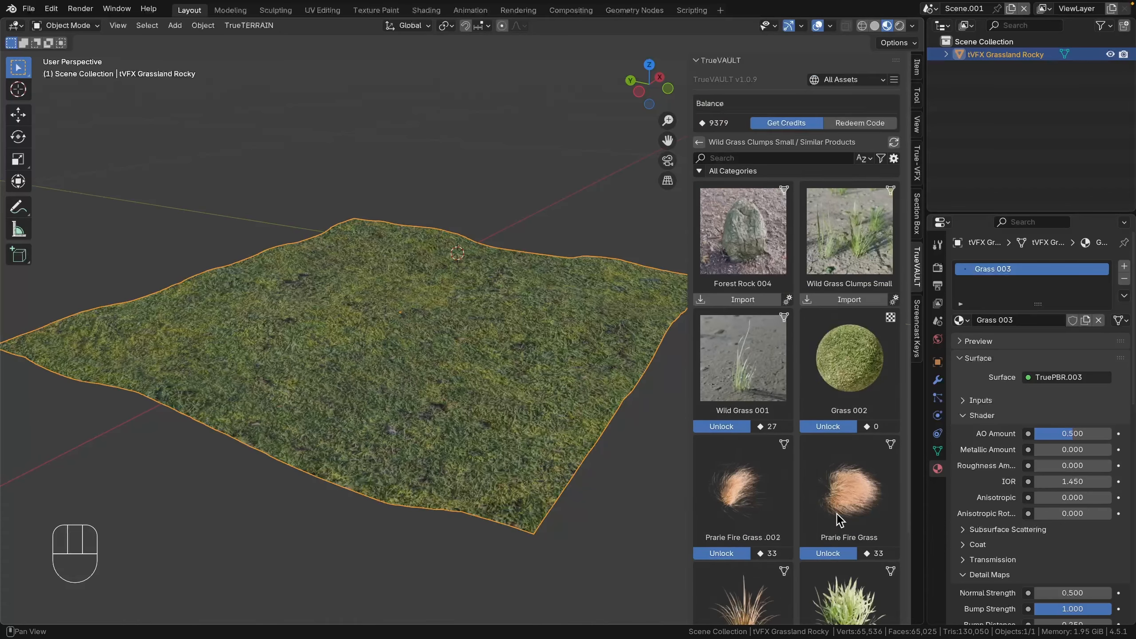
click(864, 158)
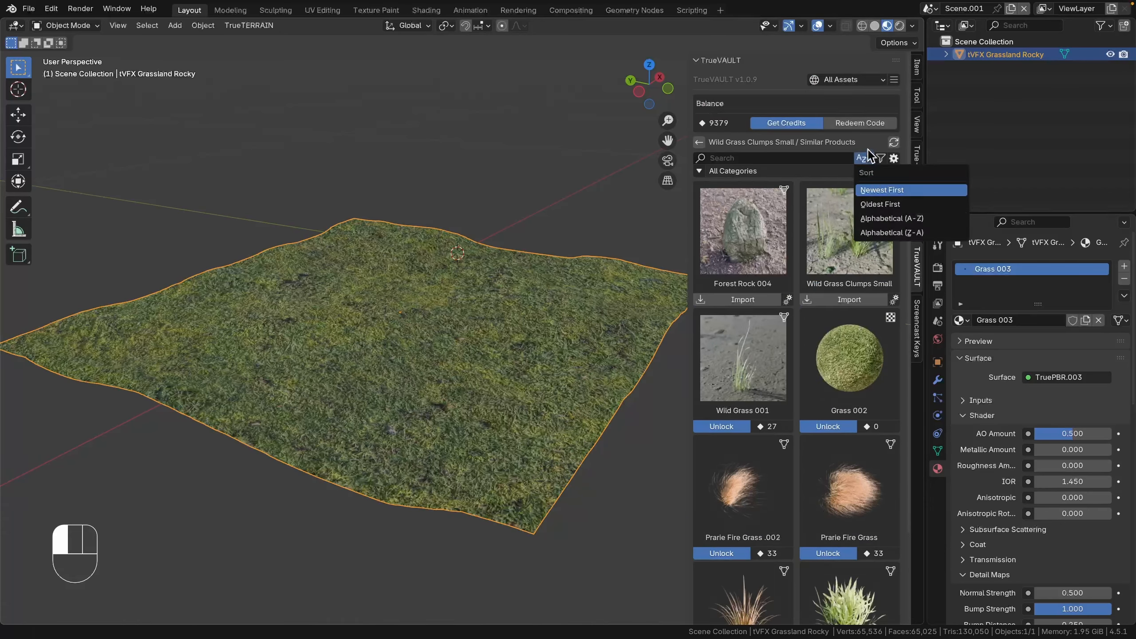
click(882, 158)
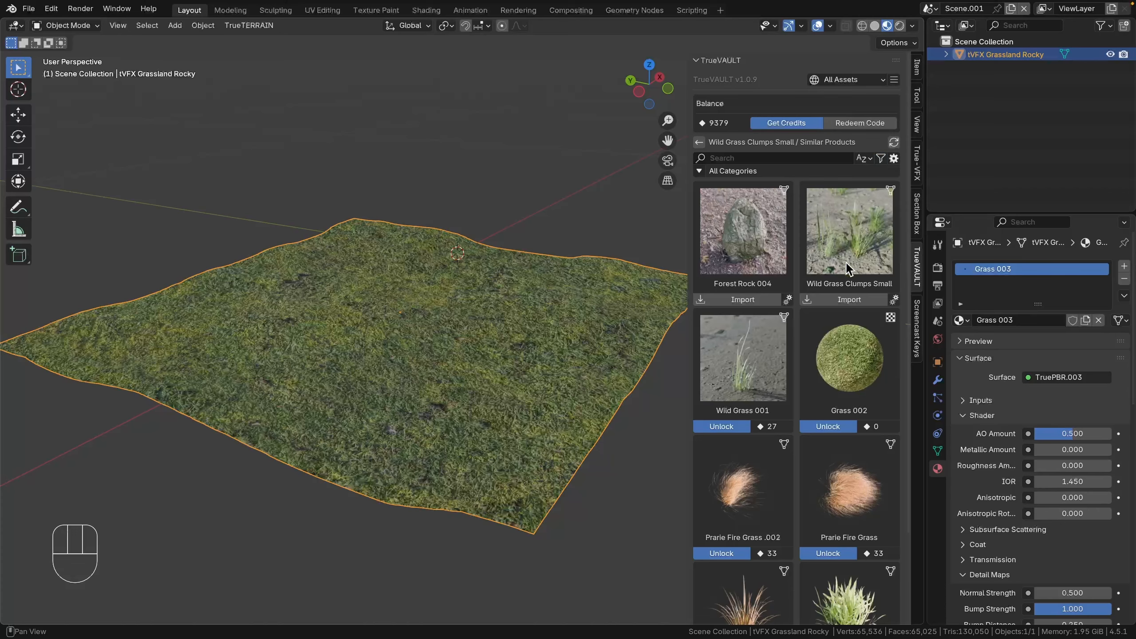
click(881, 158)
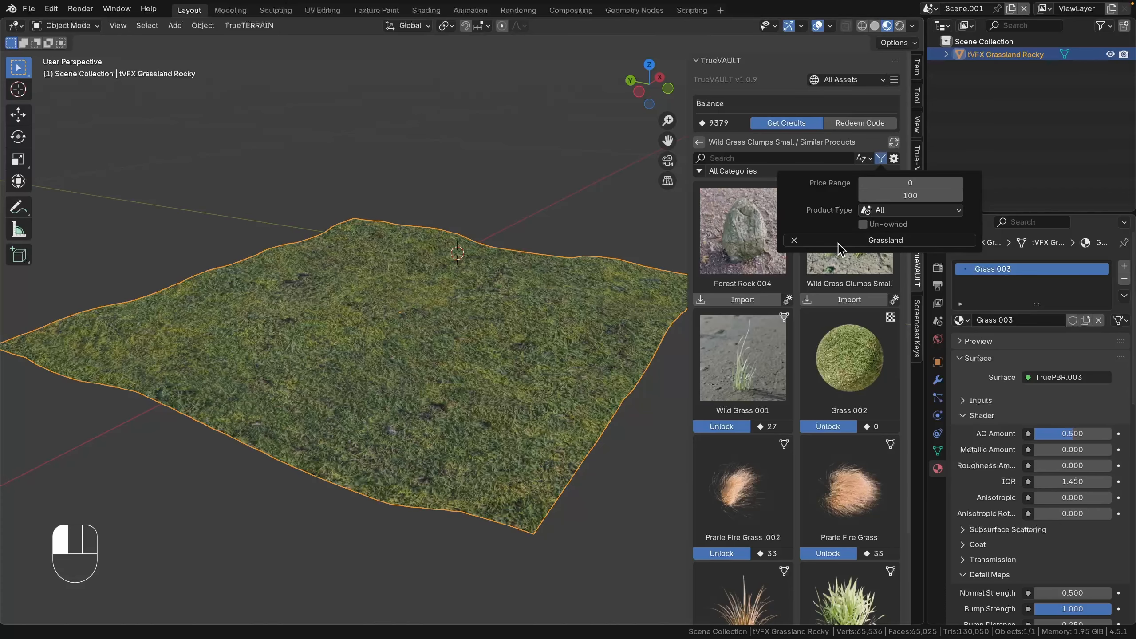
Step: Look over the Grassland-tagged products and return to the full list of grass objects
scroll(783, 363, down, 3)
scroll(819, 474, up, 3)
scroll(868, 200, down, 3)
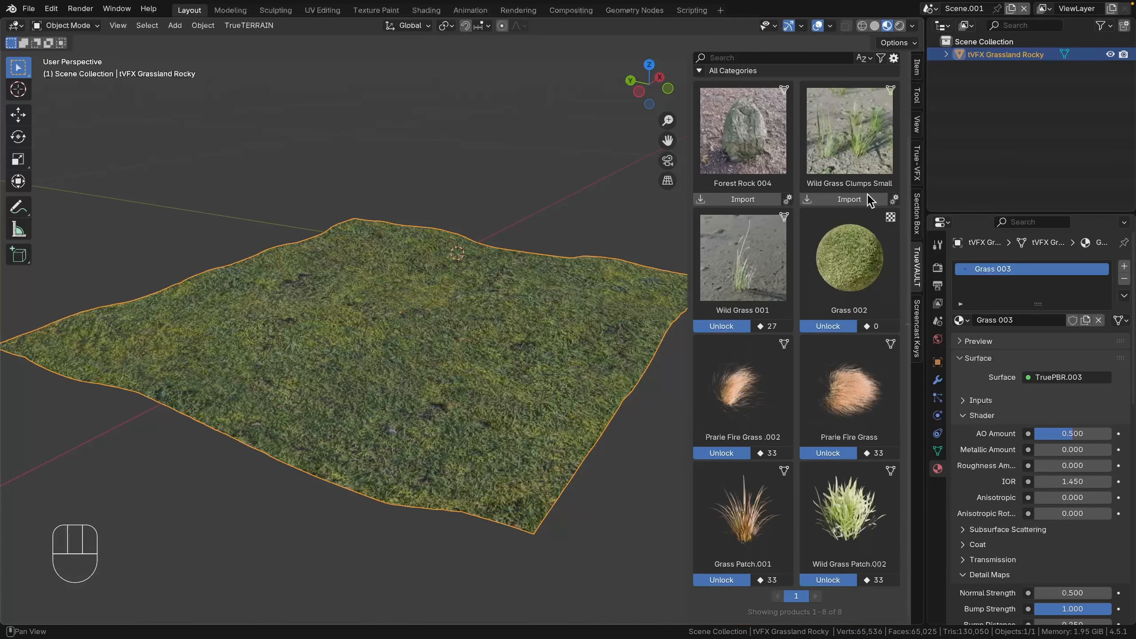
scroll(788, 358, up, 3)
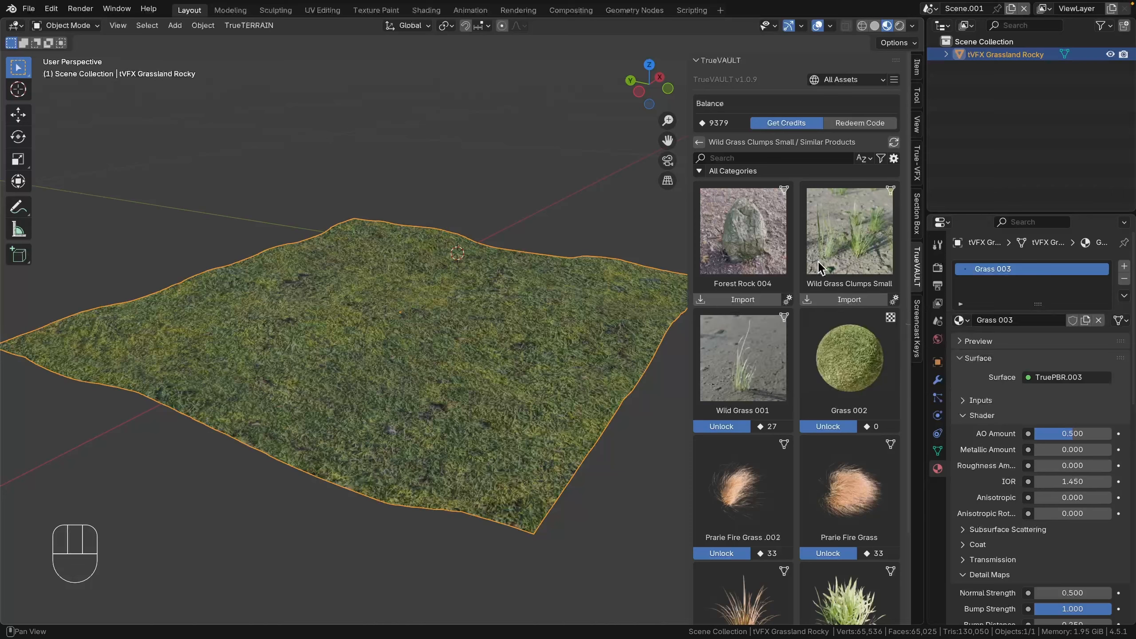
click(699, 141)
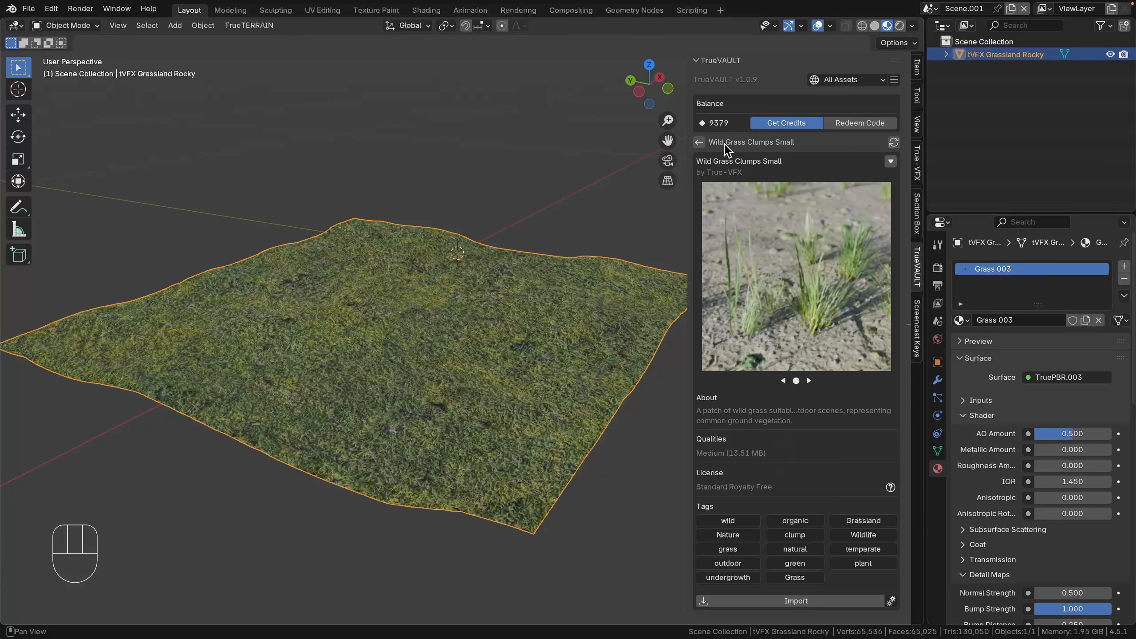
click(699, 142)
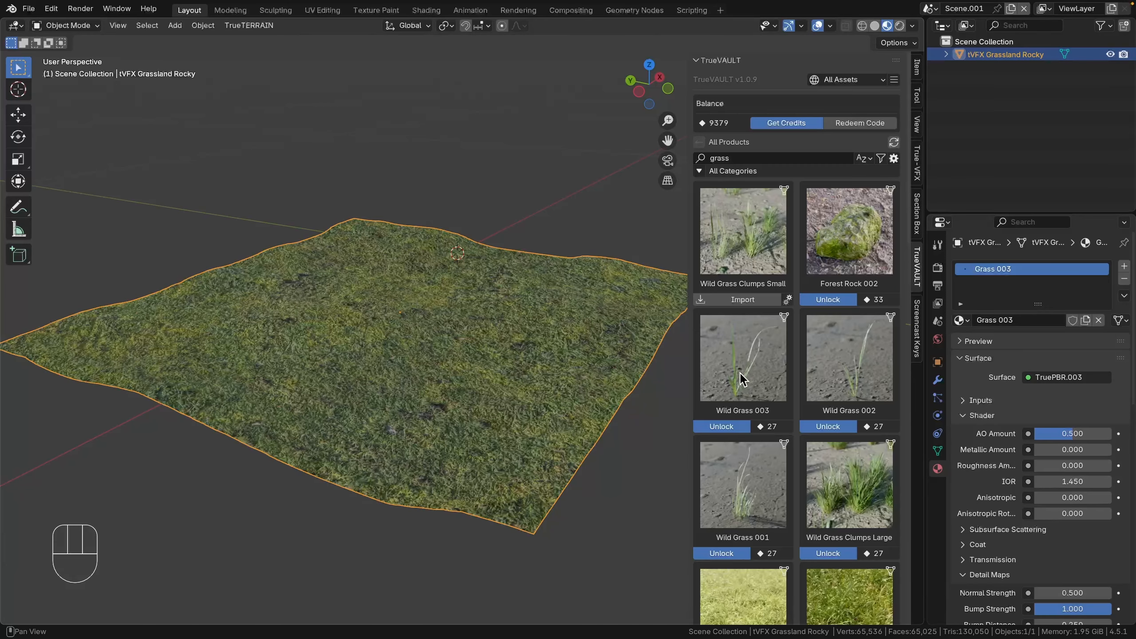
Step: Import Wild Grass Clumps Small in Scatter mode onto the grassland terrain and inspect the scattered clumps up close
click(741, 268)
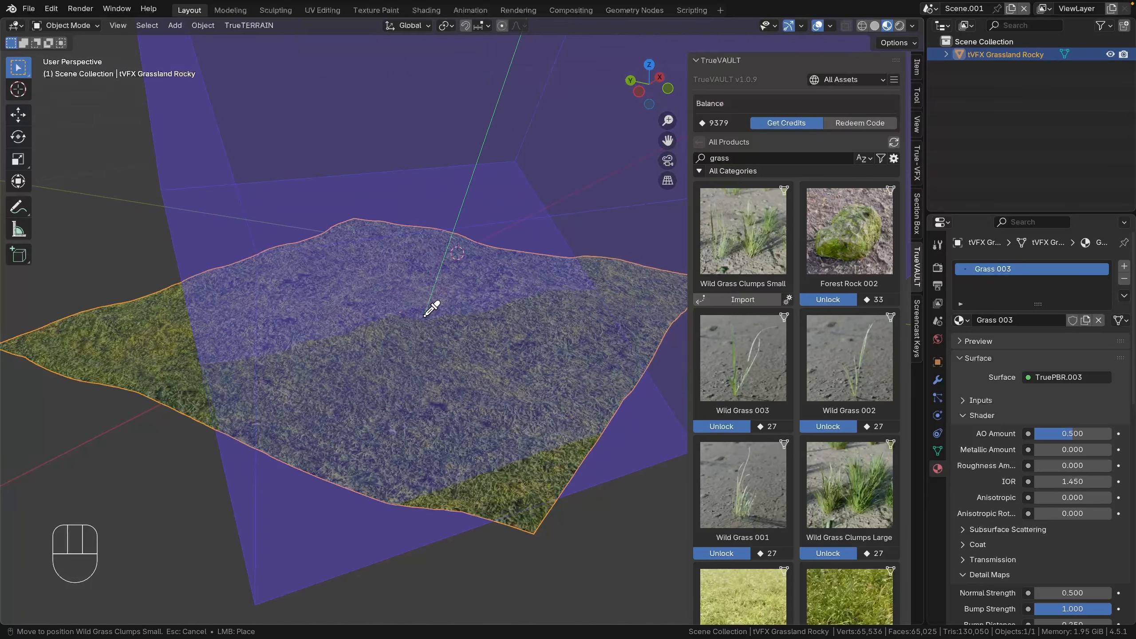
key(ctrl)
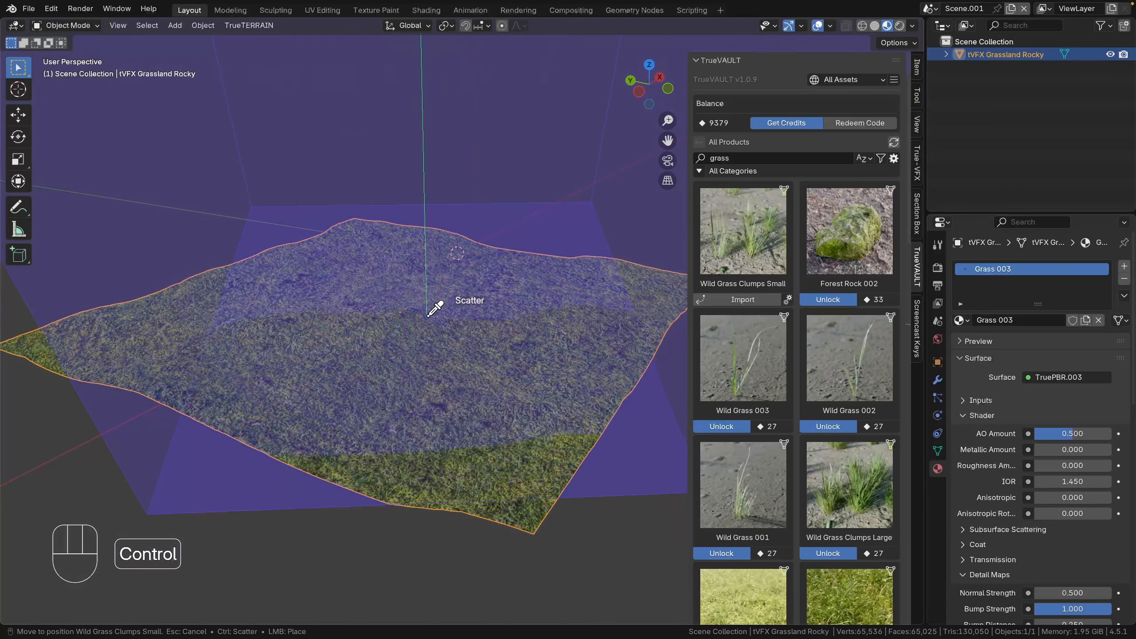
key(ctrl)
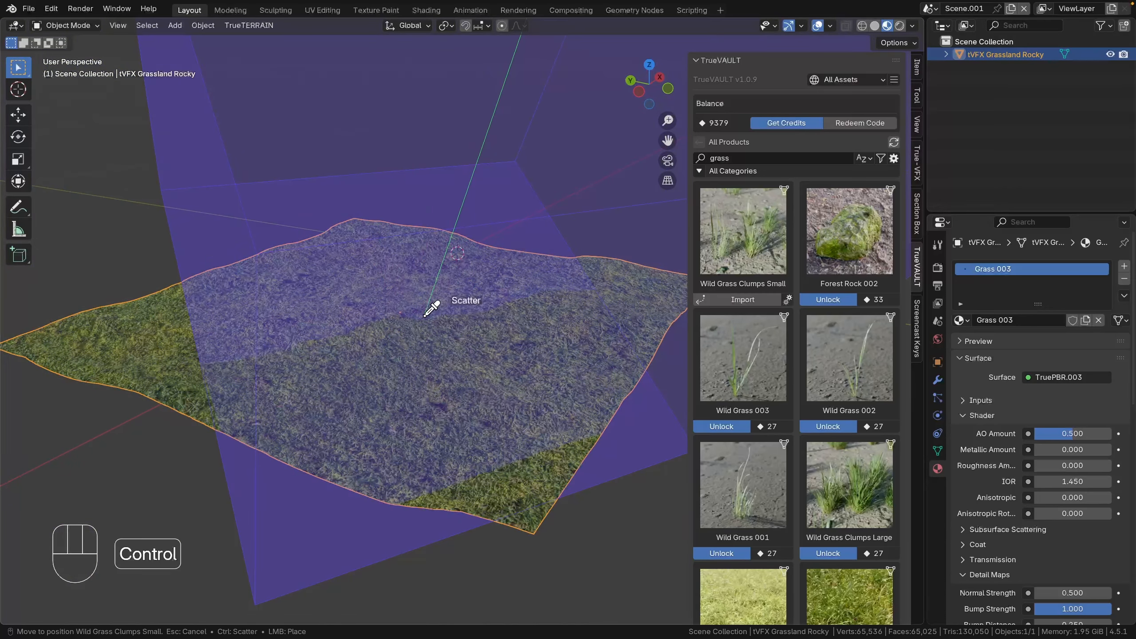
ctrl+click(422, 320)
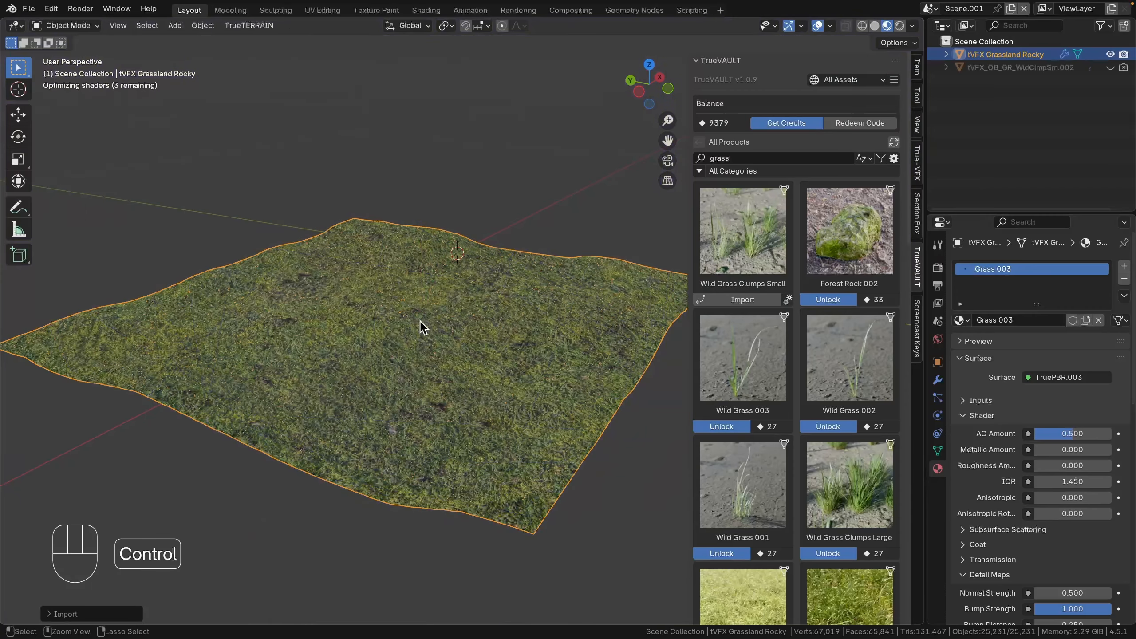
scroll(447, 337, up, 10)
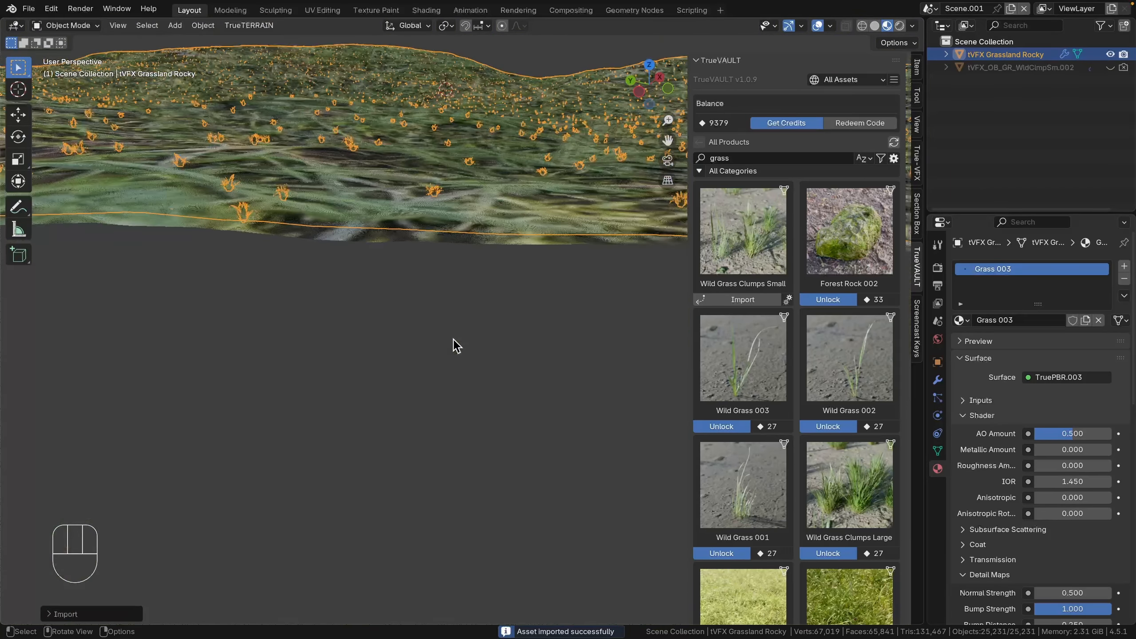
scroll(453, 346, down, 10)
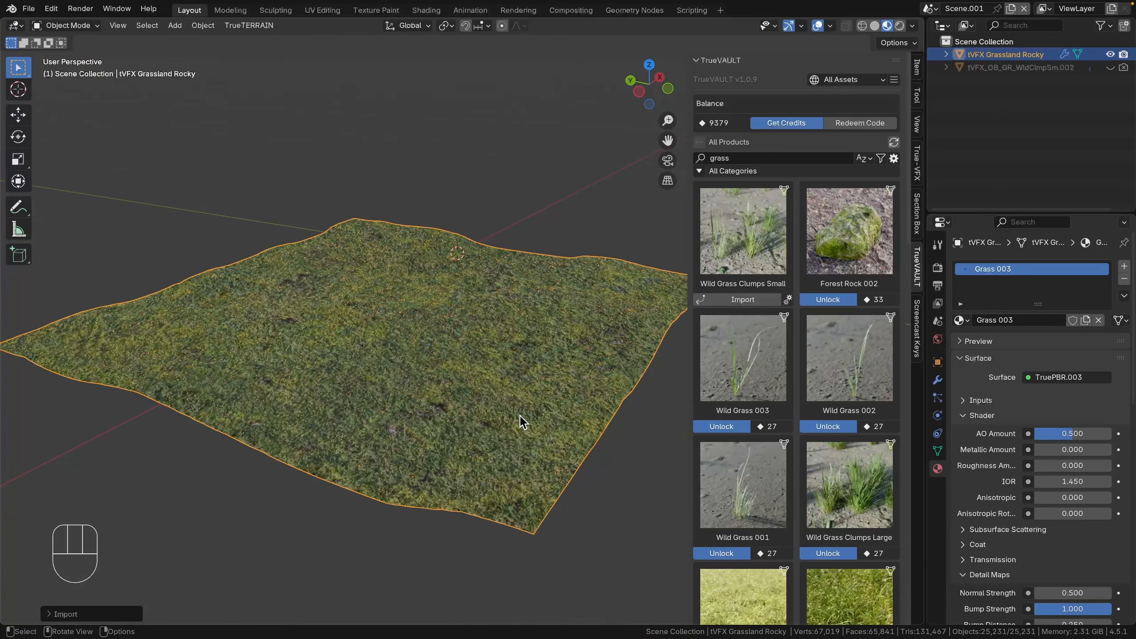
Step: Examine the terrain's FASTscatter modifier settings for distribution, random scale and rotation
click(937, 380)
scroll(967, 414, down, 1)
scroll(1002, 436, down, 2)
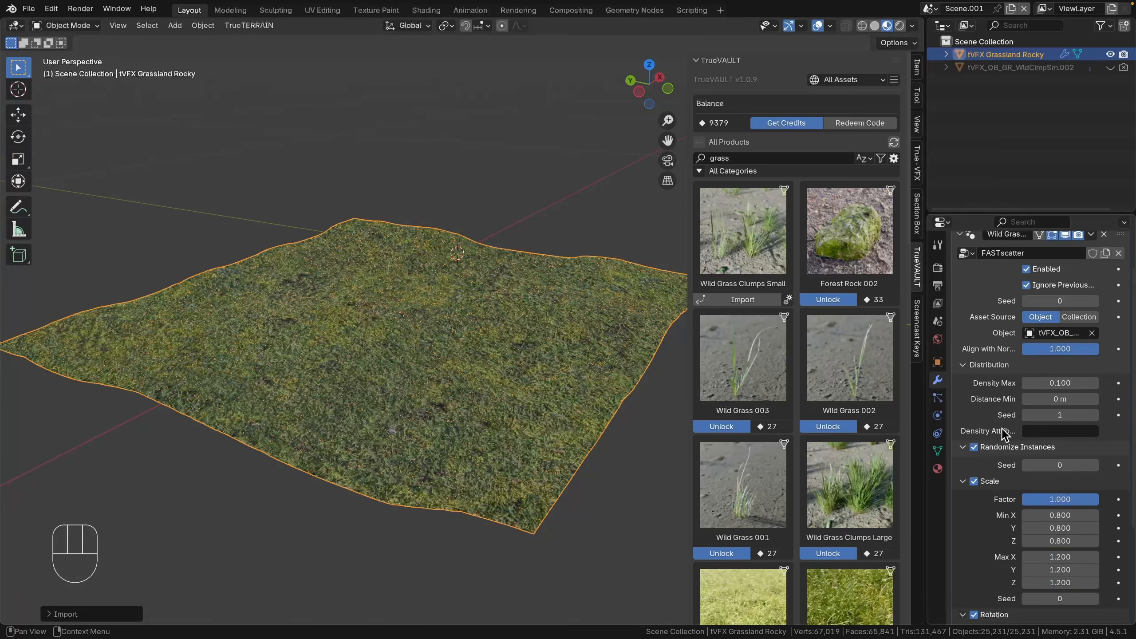
scroll(1002, 432, up, 3)
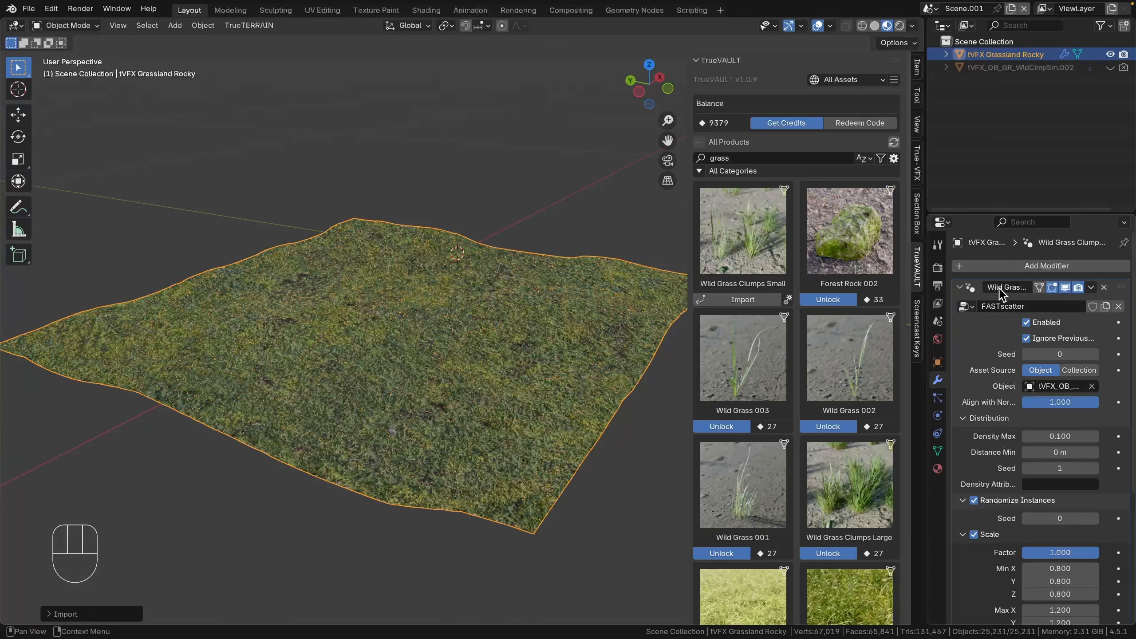
scroll(989, 403, down, 8)
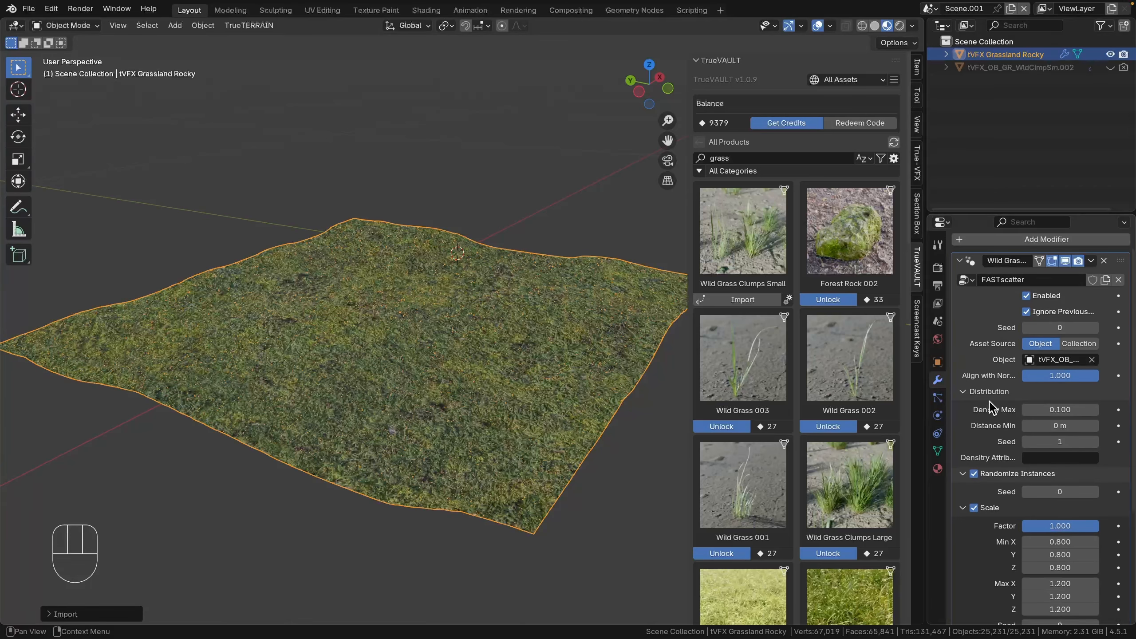
scroll(989, 402, up, 2)
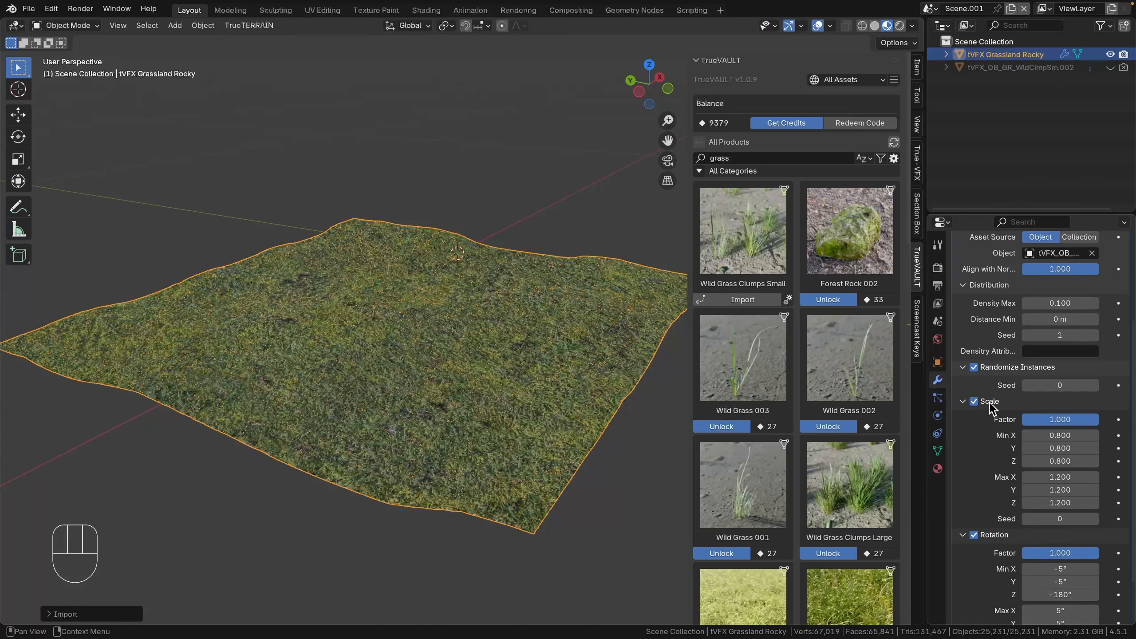
scroll(1000, 414, down, 2)
scroll(1000, 414, up, 3)
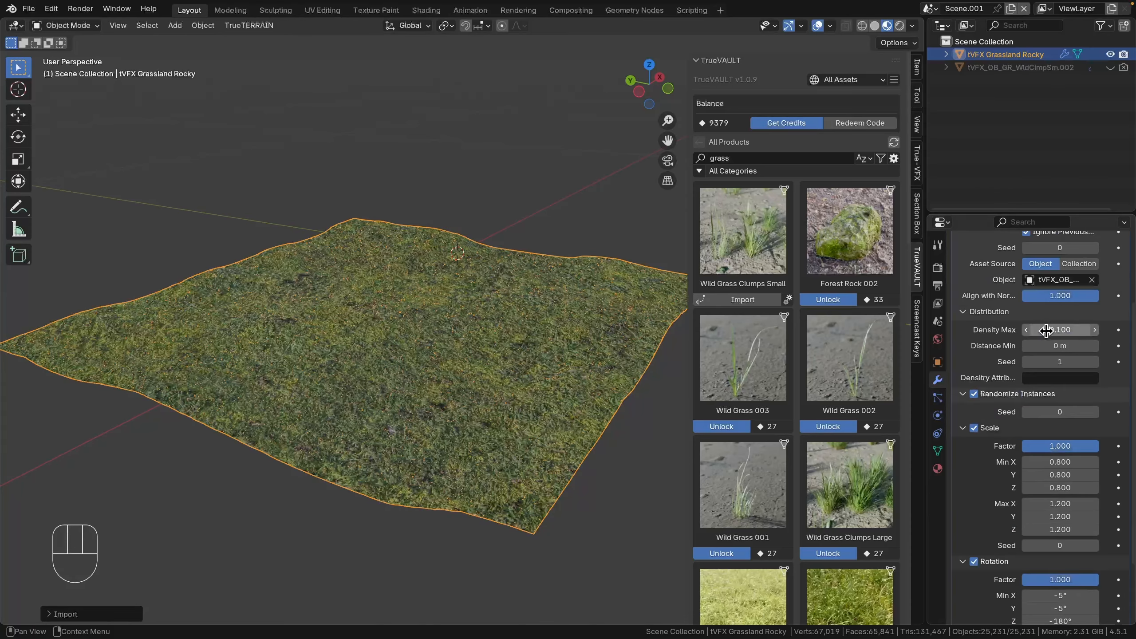
Step: Raise the grass scatter's maximum random scale to 55.850 on X, Y and Z, and reduce Density Max to 0.010
scroll(1001, 458, down, 4)
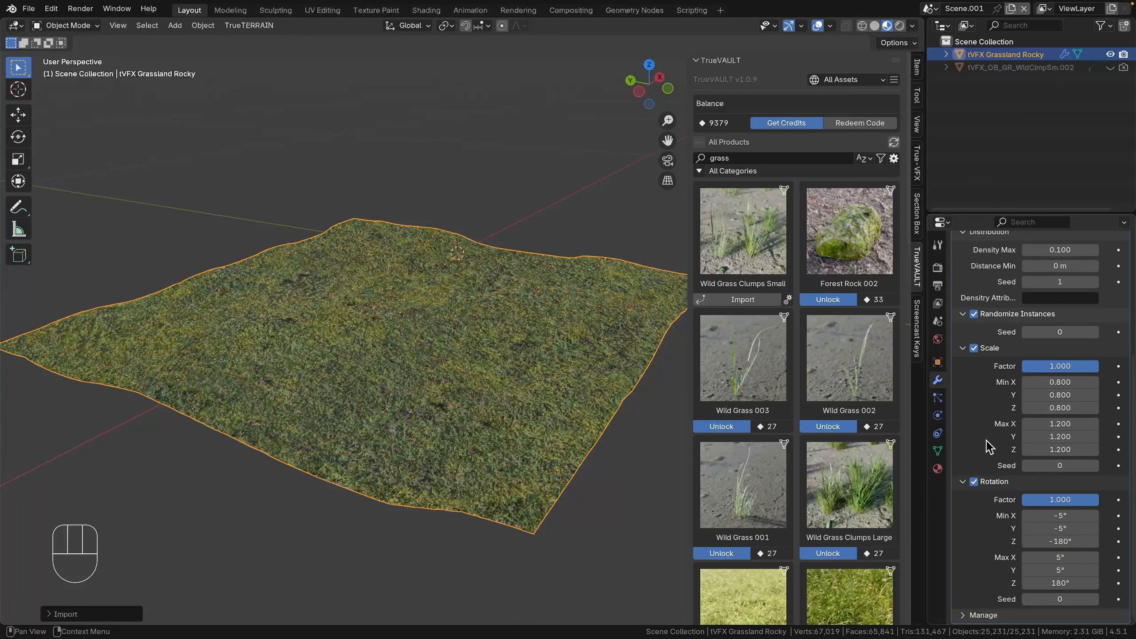
drag(1060, 424, 1134, 449)
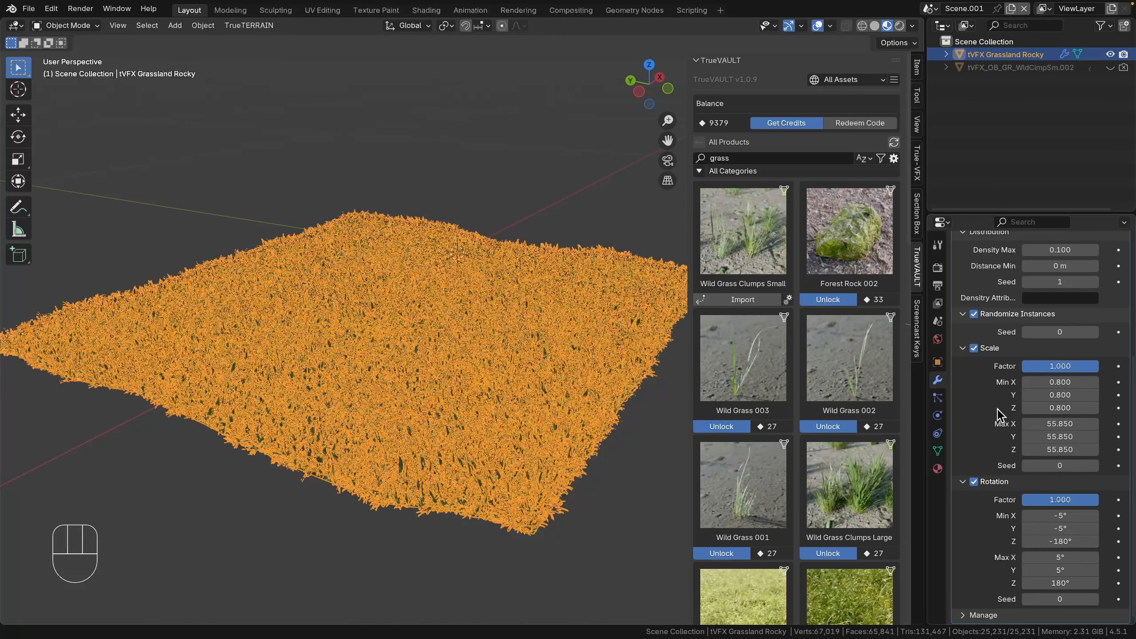
scroll(985, 410, up, 5)
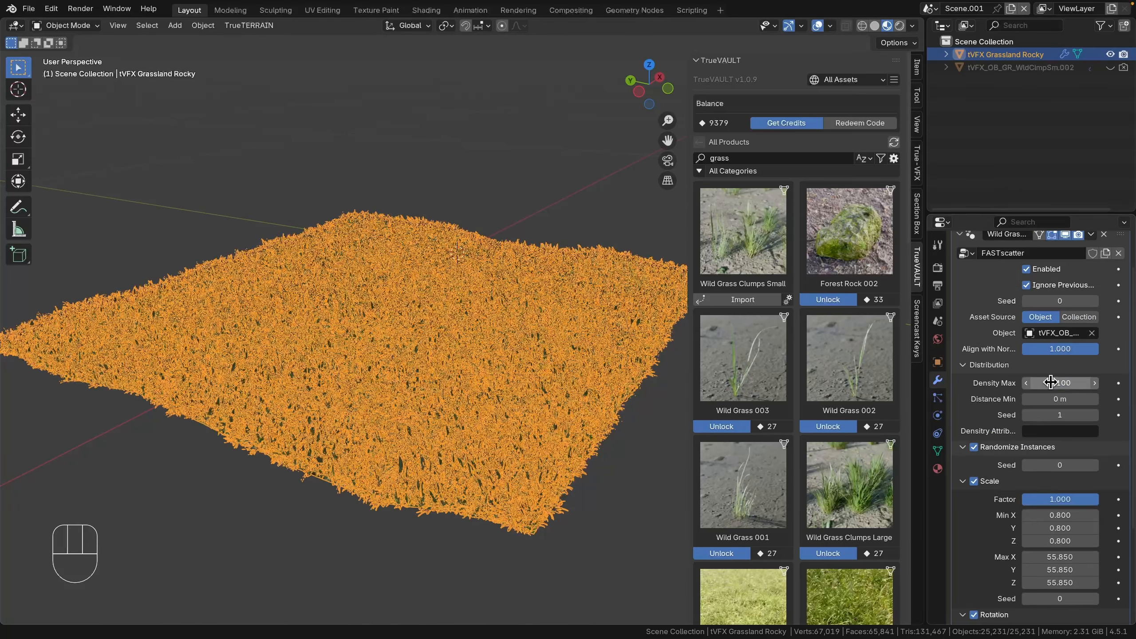
drag(1056, 385, 1023, 386)
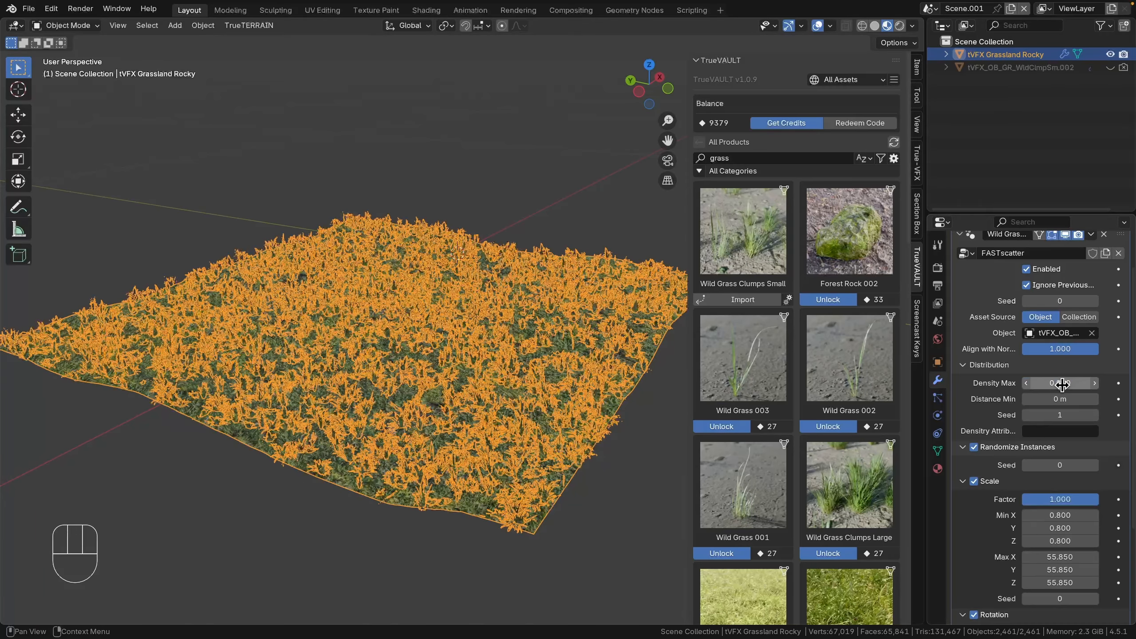
click(582, 535)
mouse_move(451, 475)
middle_down()
mouse_move(543, 436)
mouse_move(563, 451)
mouse_move(464, 462)
mouse_move(443, 438)
mouse_move(464, 462)
middle_up()
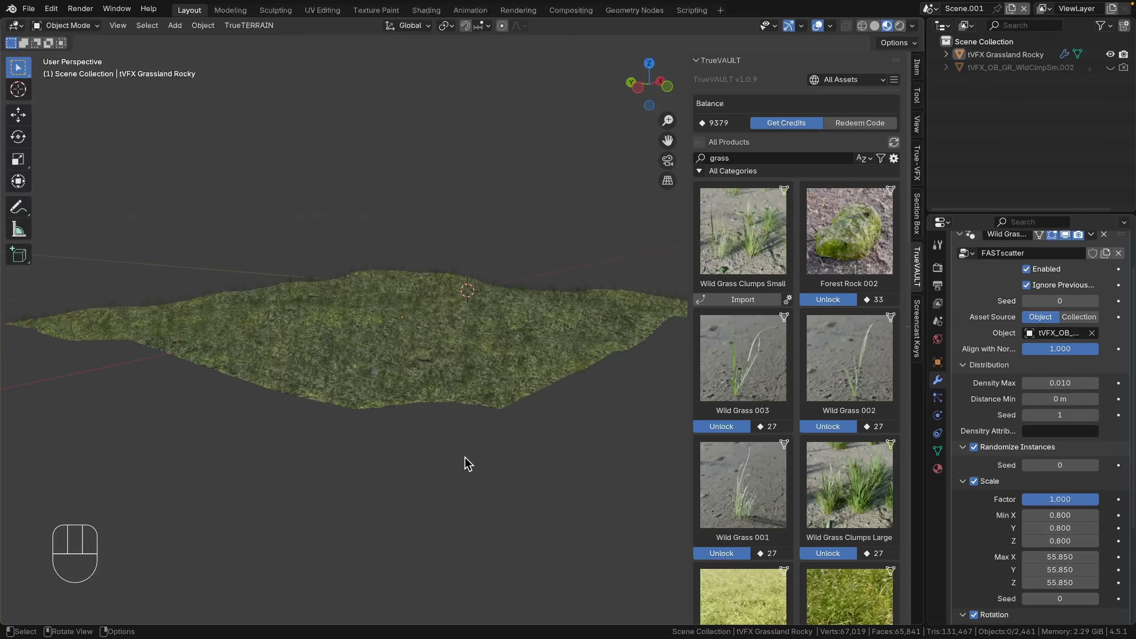
Step: Increase the grass scatter's maximum random scale to 107.010 on all three axes and check the clumps on the terrain
scroll(1060, 524, down, 4)
drag(1060, 478, 1060, 477)
middle_drag(305, 499, 389, 517)
middle_drag(441, 477, 435, 488)
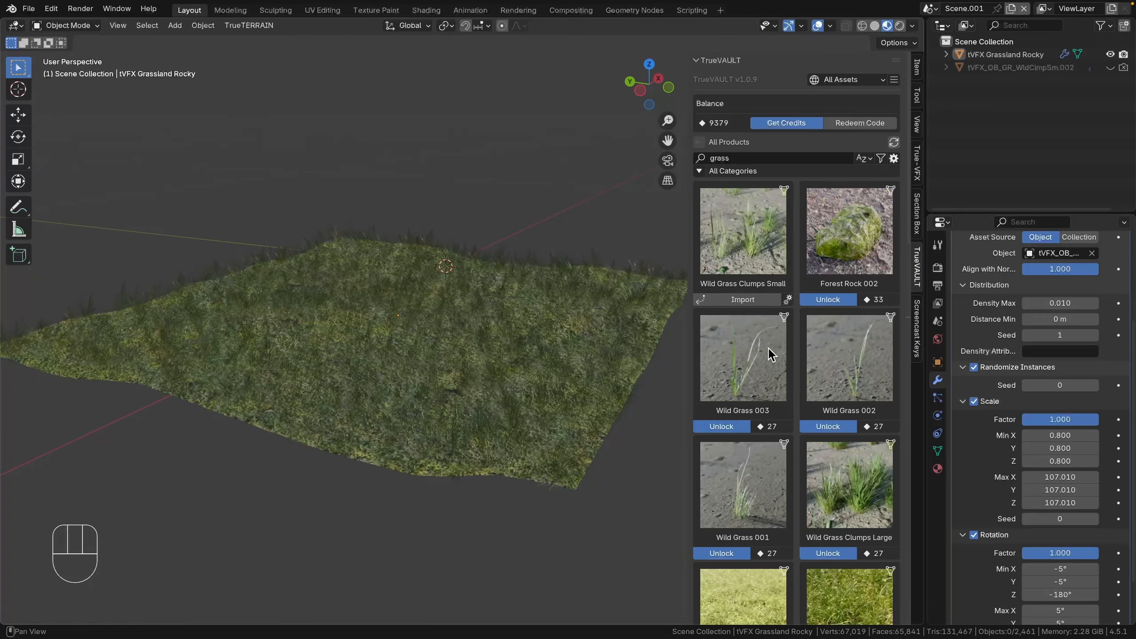
Step: Clear the grass search term and limit the TrueVAULT product list to the Trees category
click(738, 158)
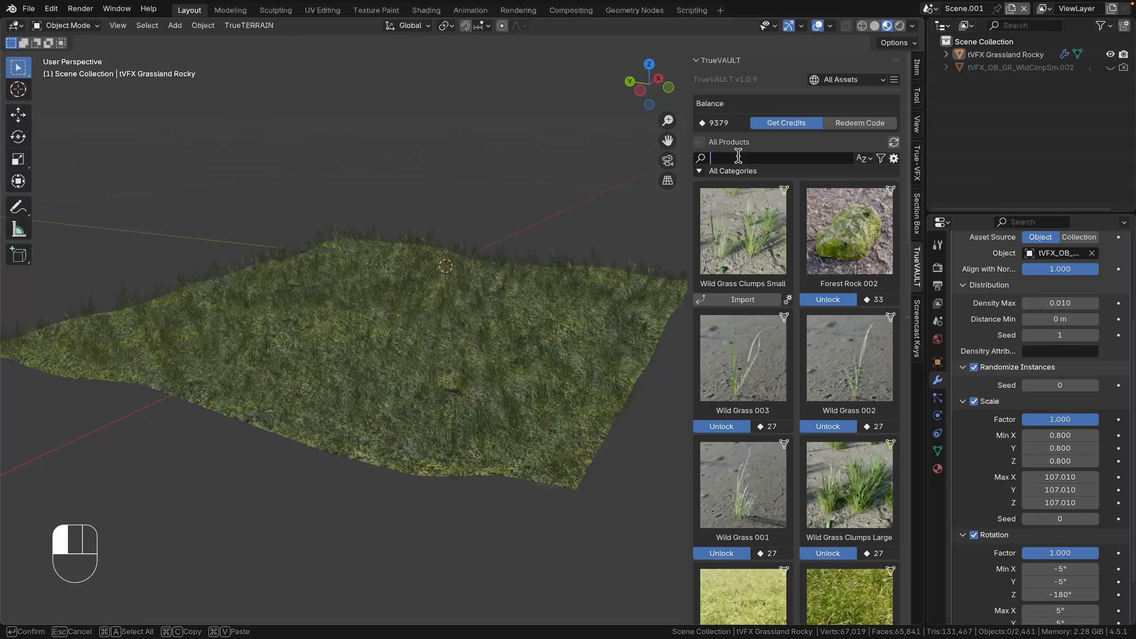
key(Return)
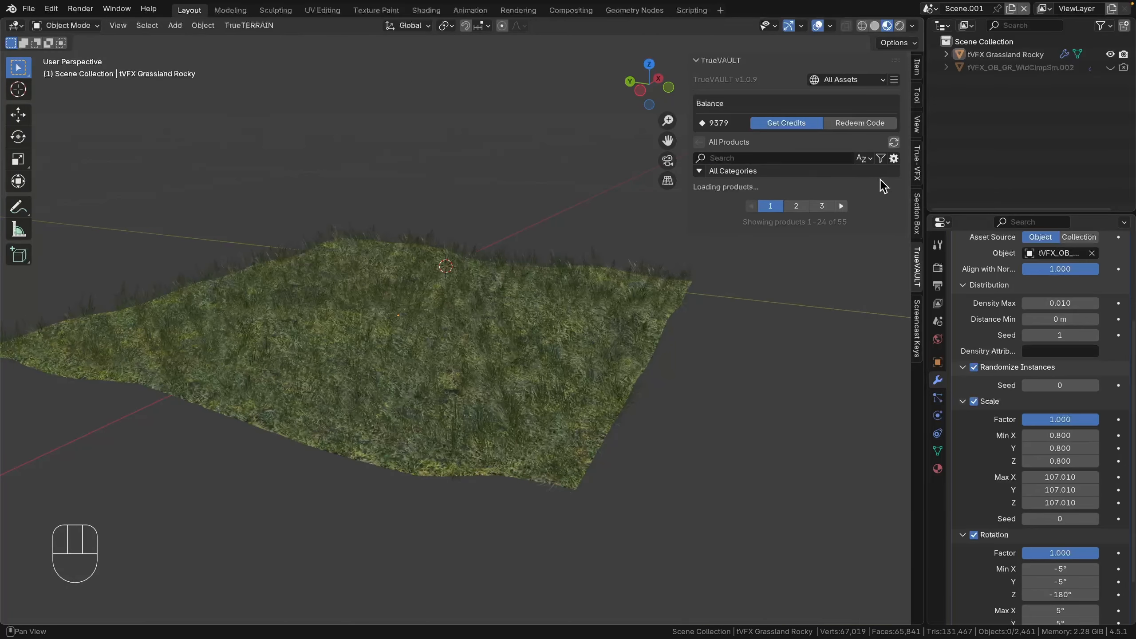
click(880, 158)
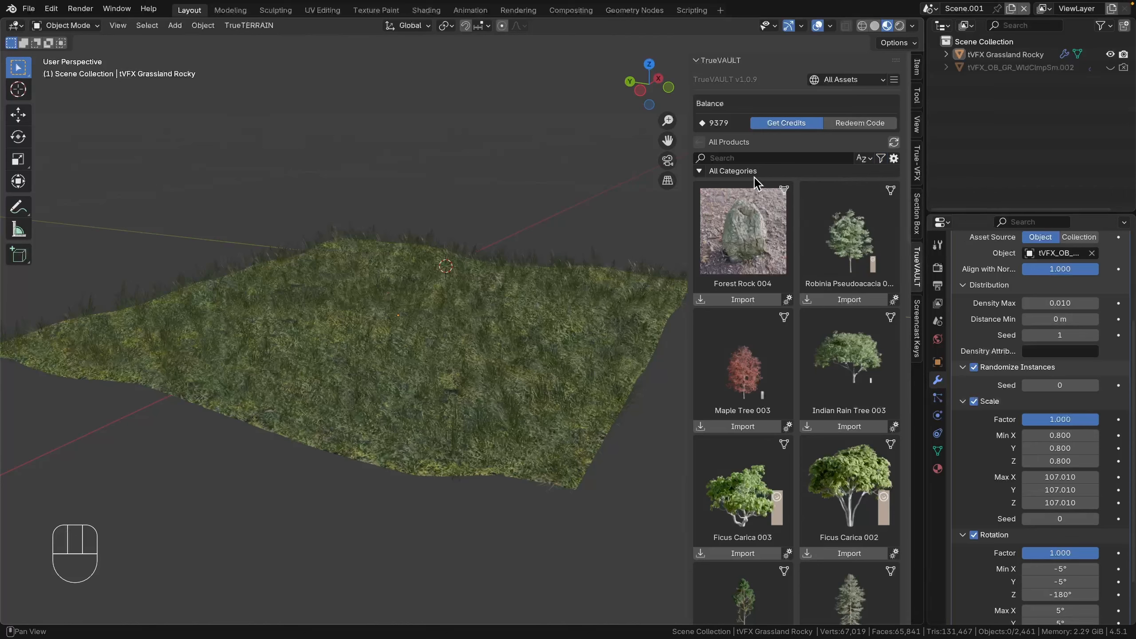
click(699, 172)
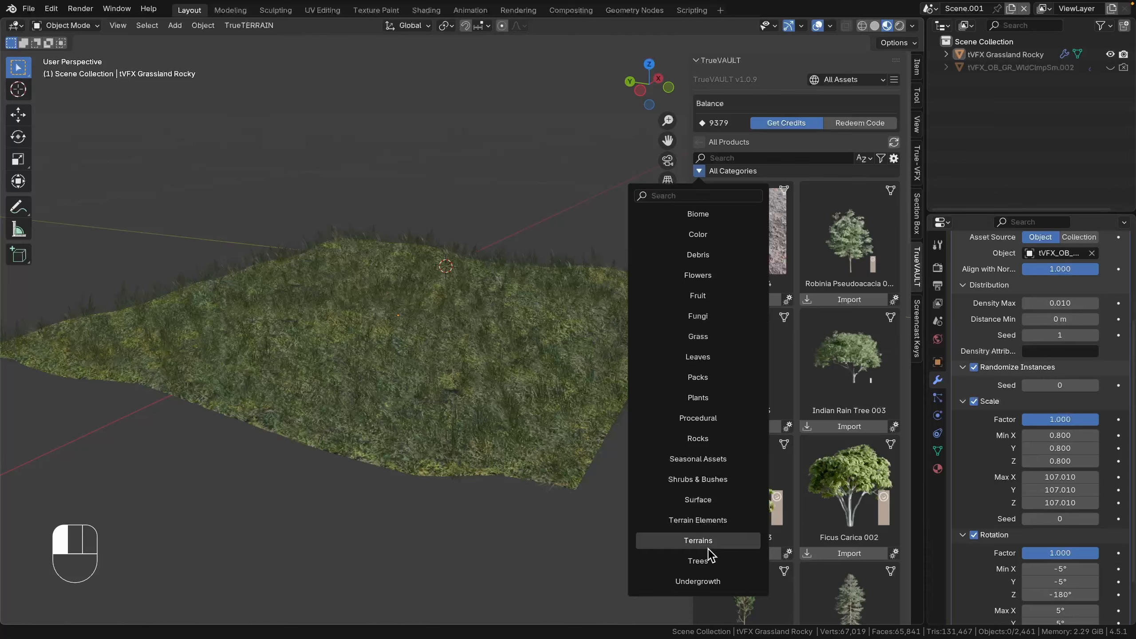
click(704, 564)
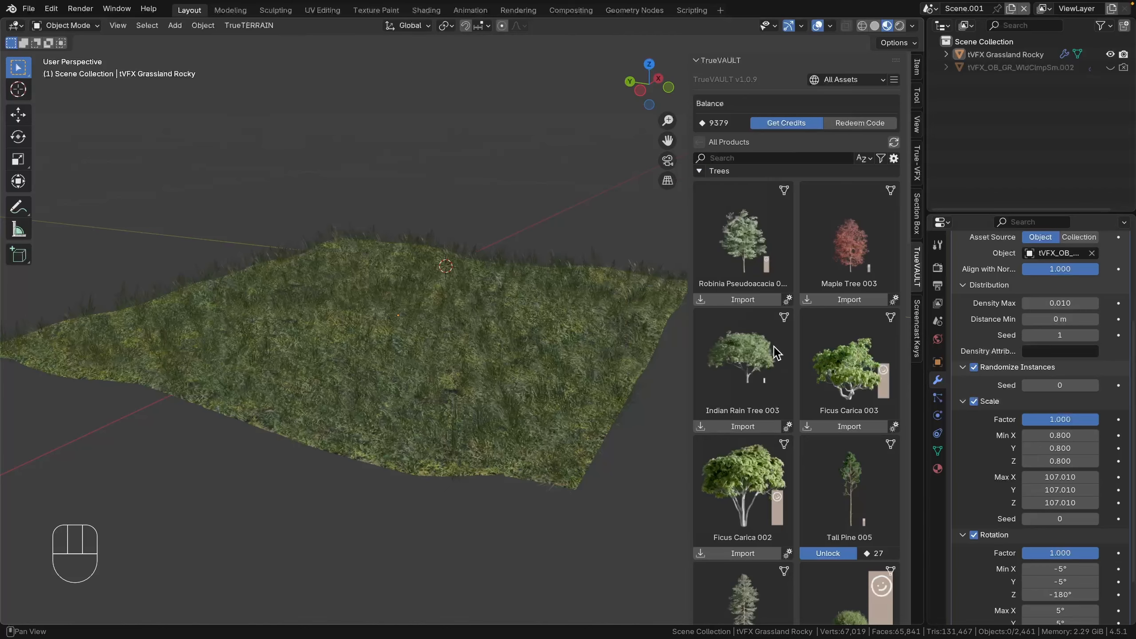
Step: Unlock Podocarpus Macrophyllus 006 for 27 credits and import it onto the middle of the grassland terrain
scroll(777, 354, down, 10)
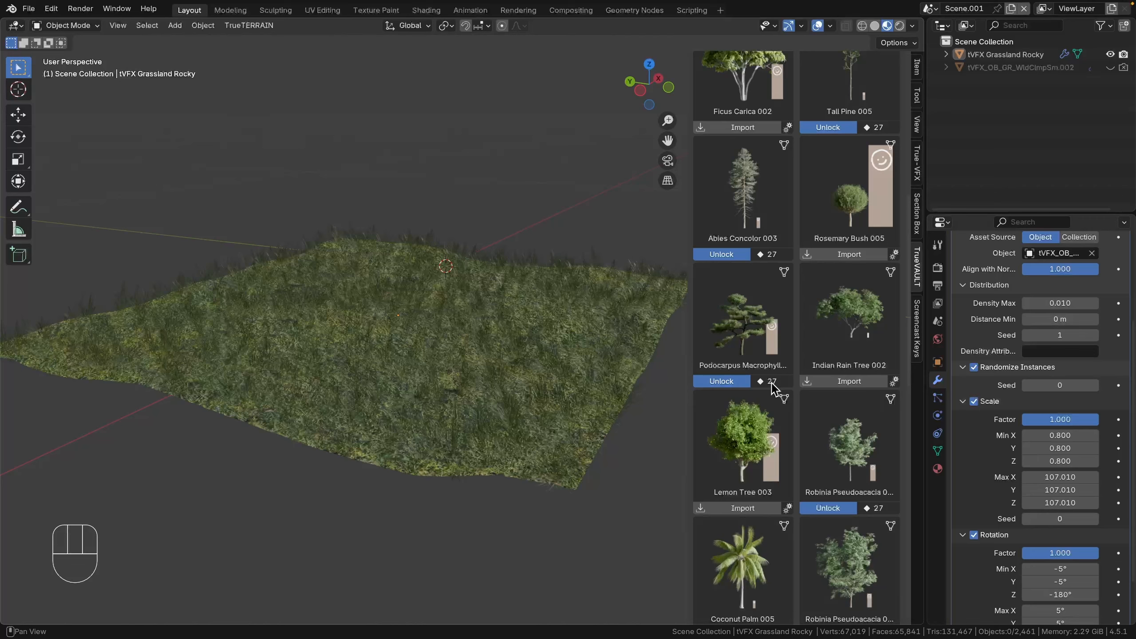
click(727, 383)
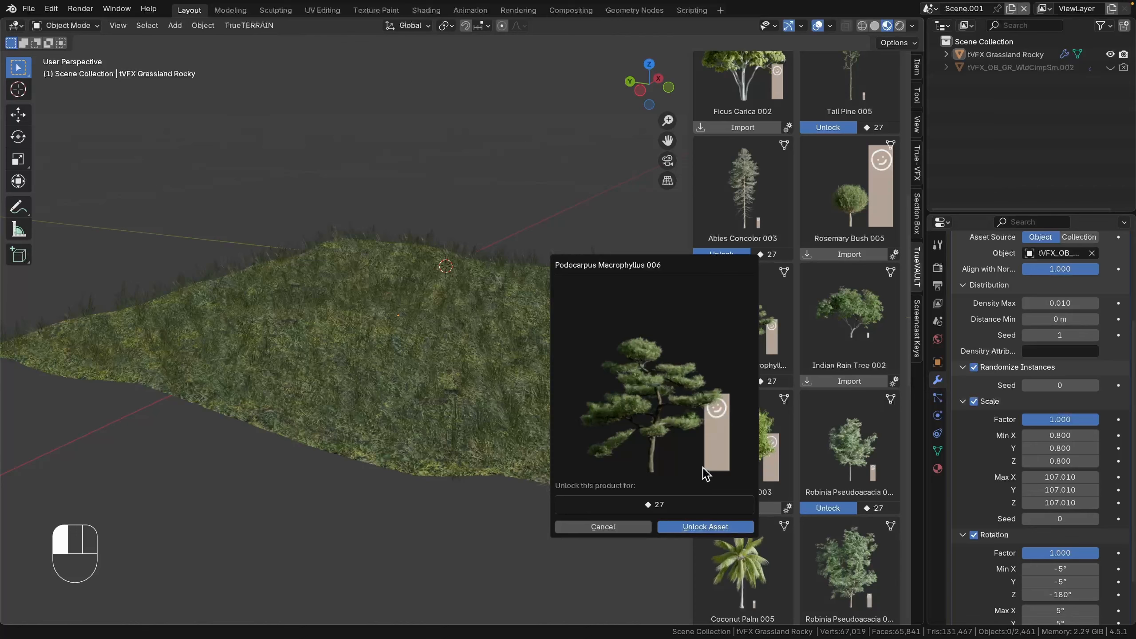
click(691, 526)
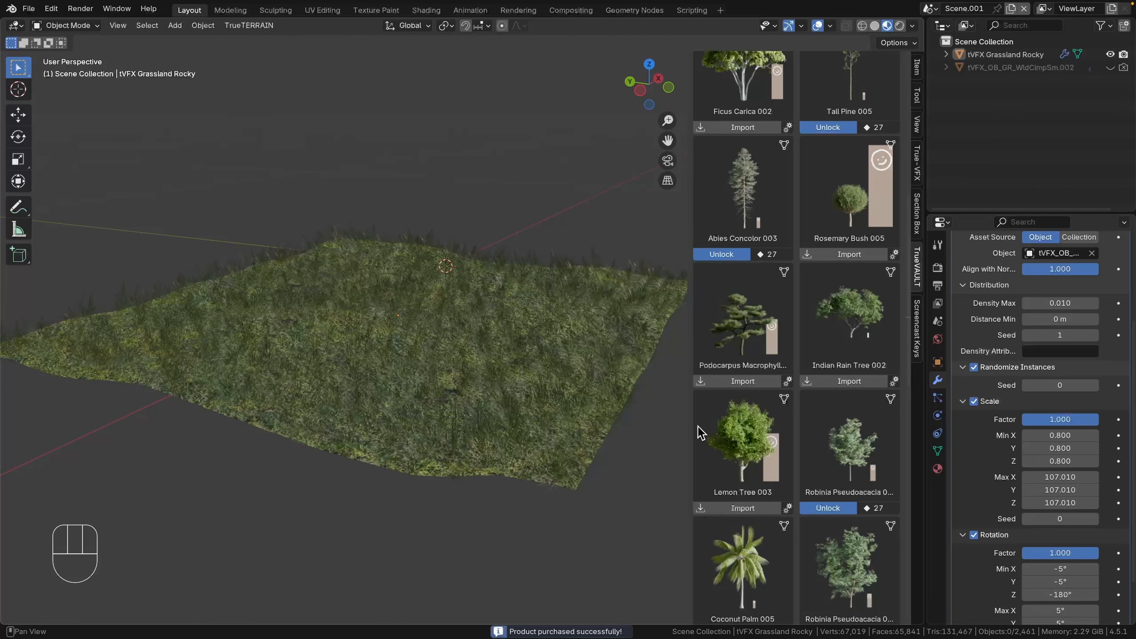
click(756, 384)
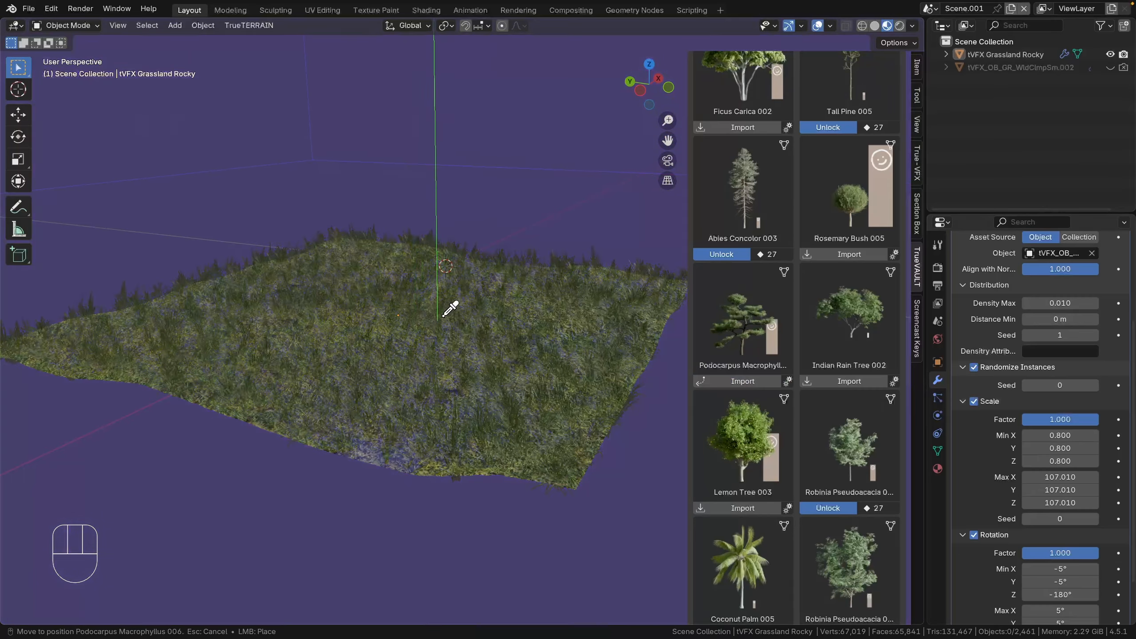
click(447, 319)
Step: Scale the imported Podocarpus tree by 0.1 so it fits the terrain, and deselect it
scroll(478, 288, down, 5)
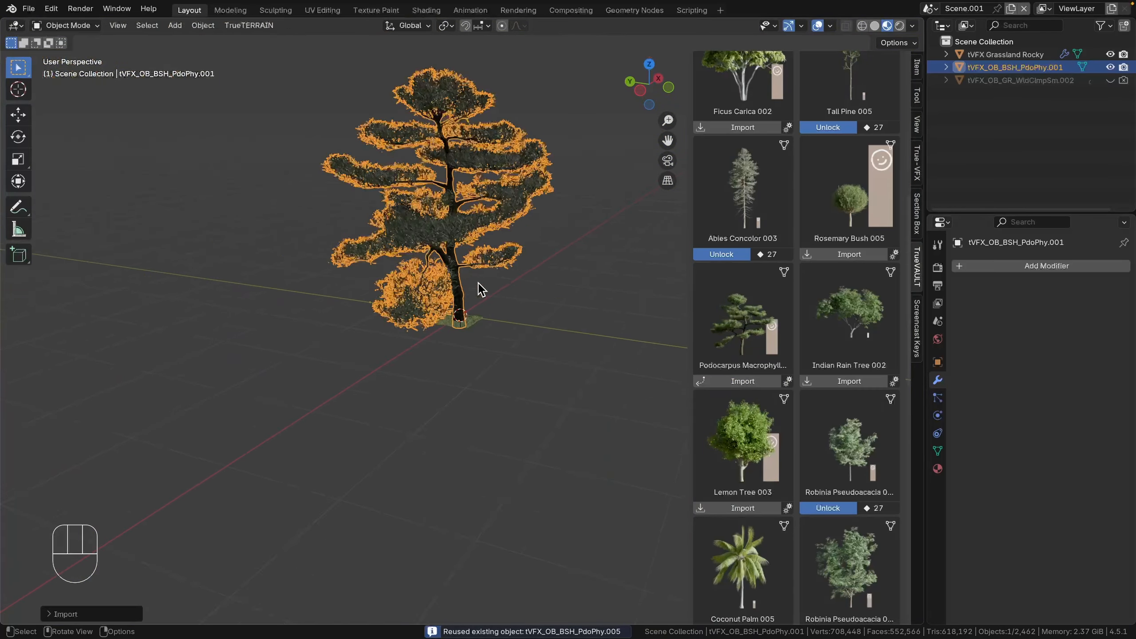
scroll(500, 270, up, 6)
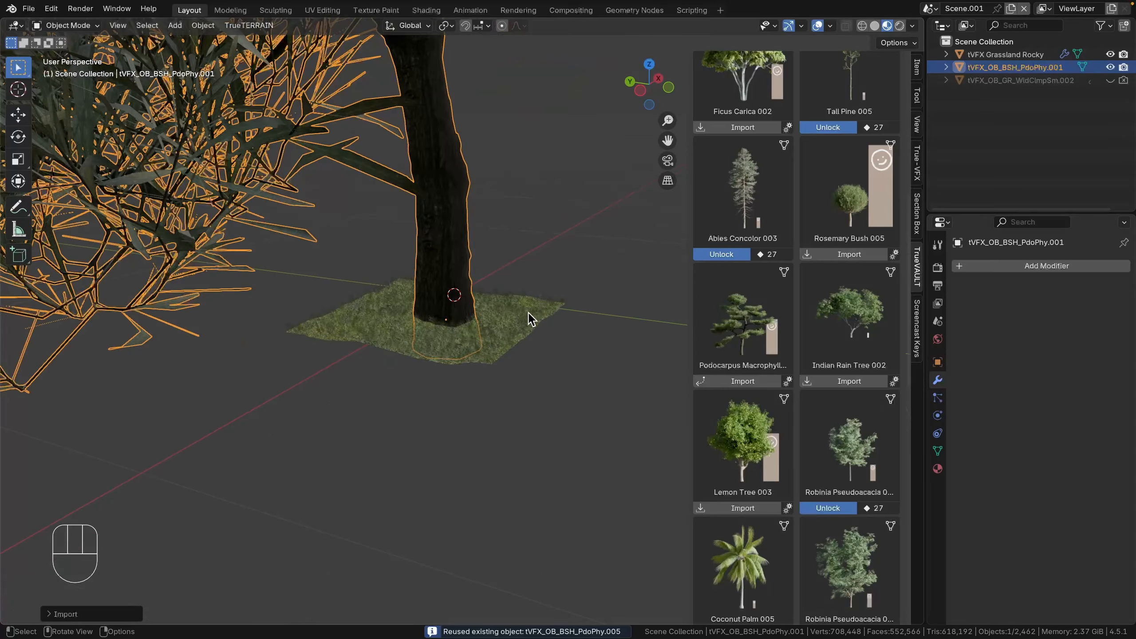
key(s)
key(period)
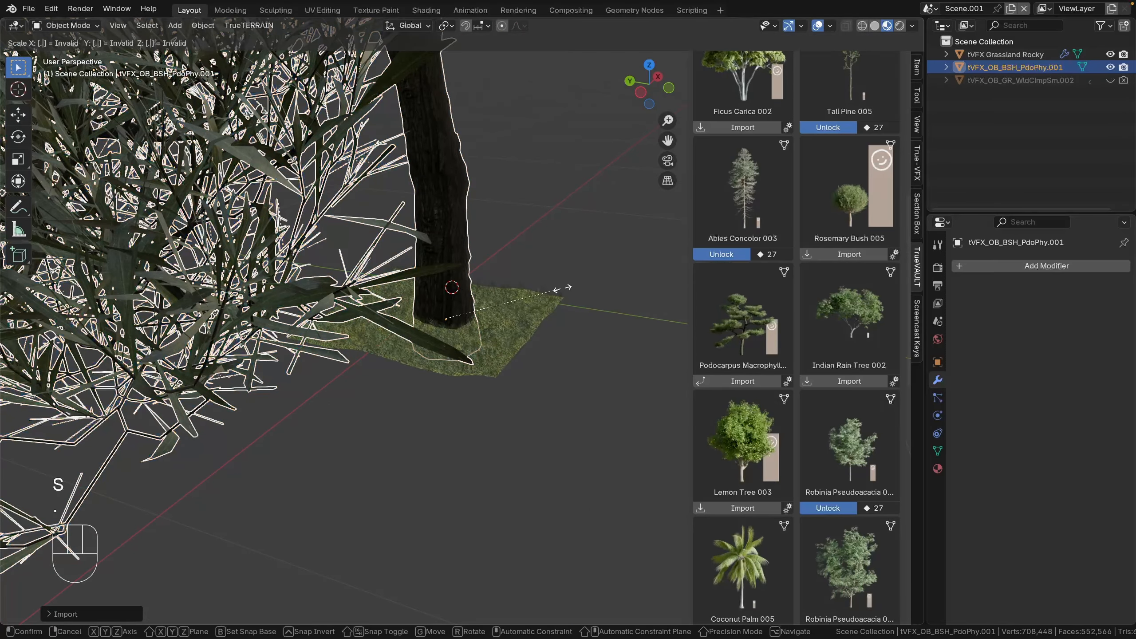
key(1)
key(Return)
scroll(493, 298, up, 5)
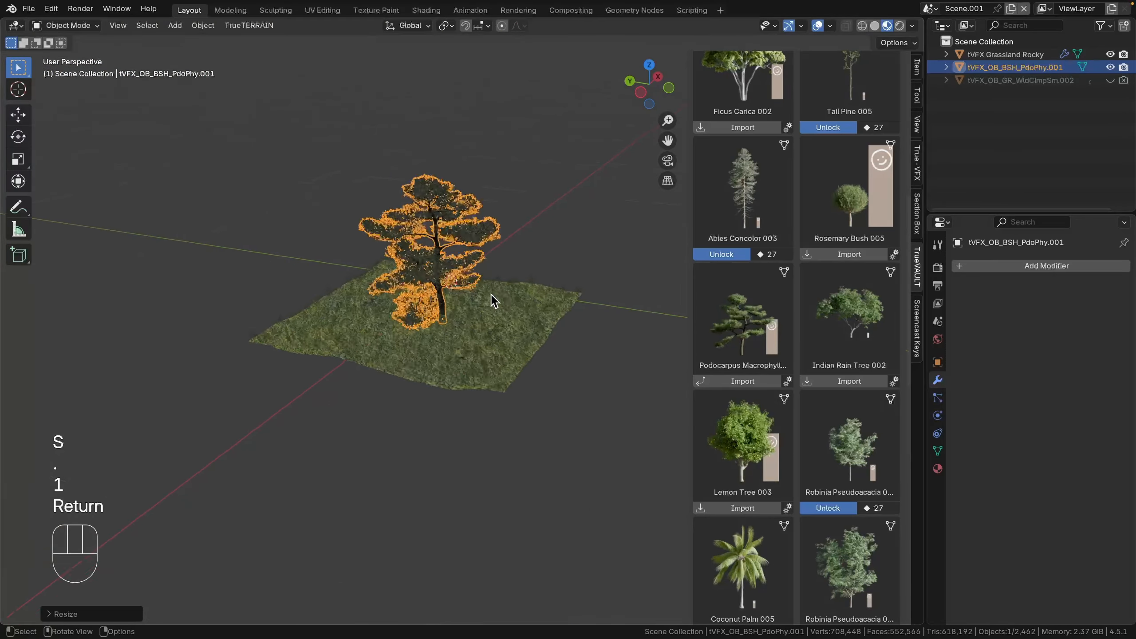
click(588, 230)
middle_drag(530, 305, 578, 306)
scroll(825, 302, up, 8)
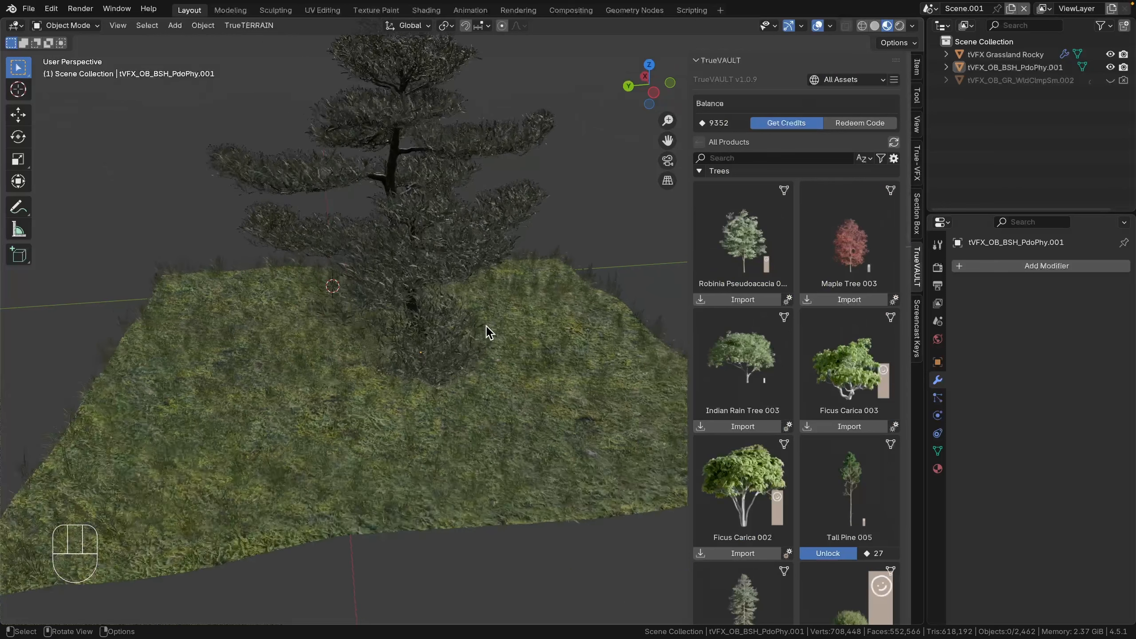
scroll(487, 327, down, 2)
Step: Search the asset library for "mushrooms" across All Categories
click(756, 159)
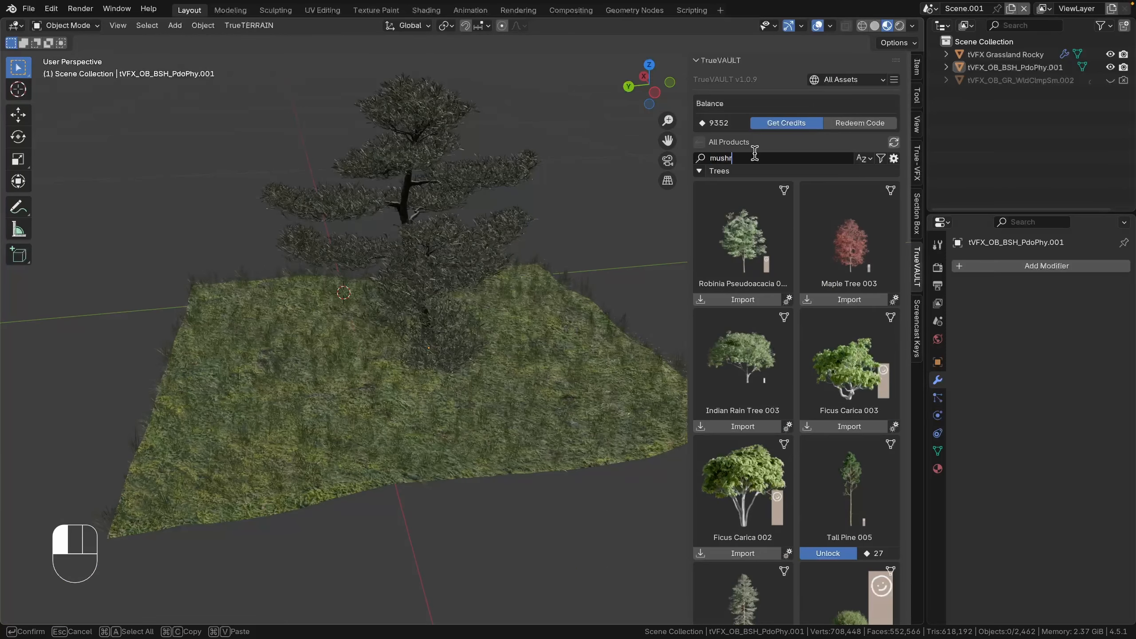
text(mushrooms)
key(Return)
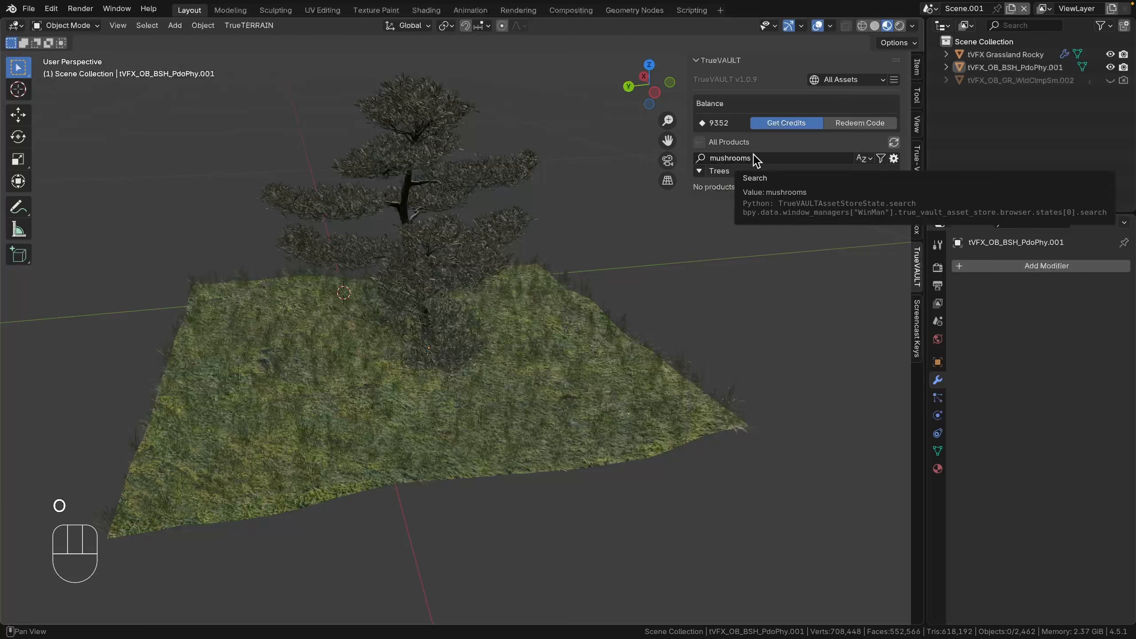
click(795, 159)
click(865, 158)
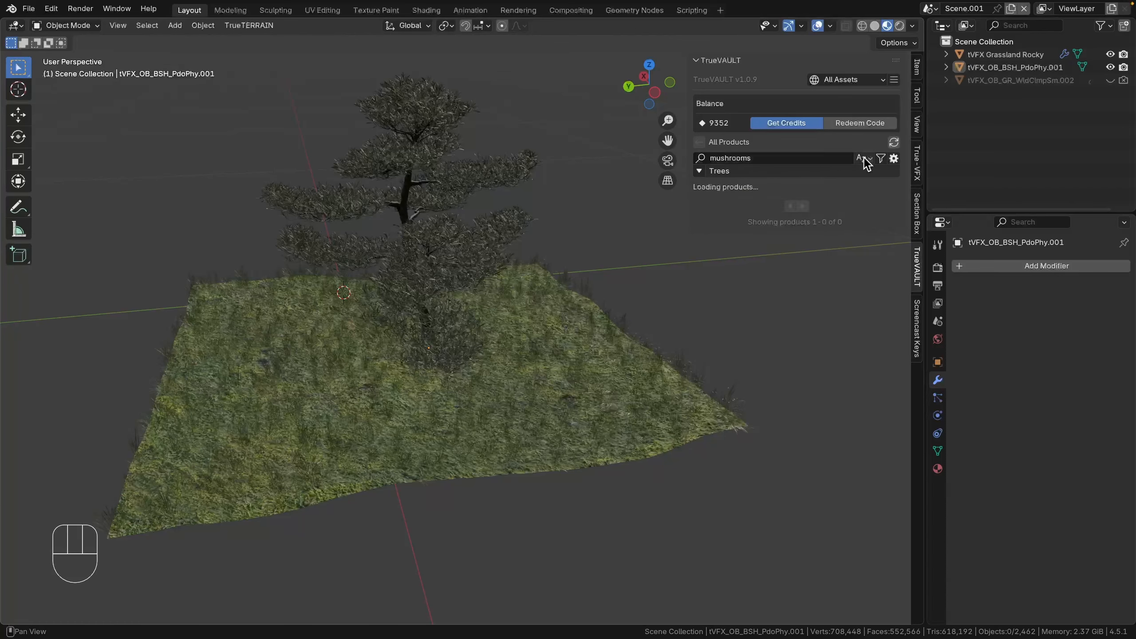
click(864, 158)
click(698, 168)
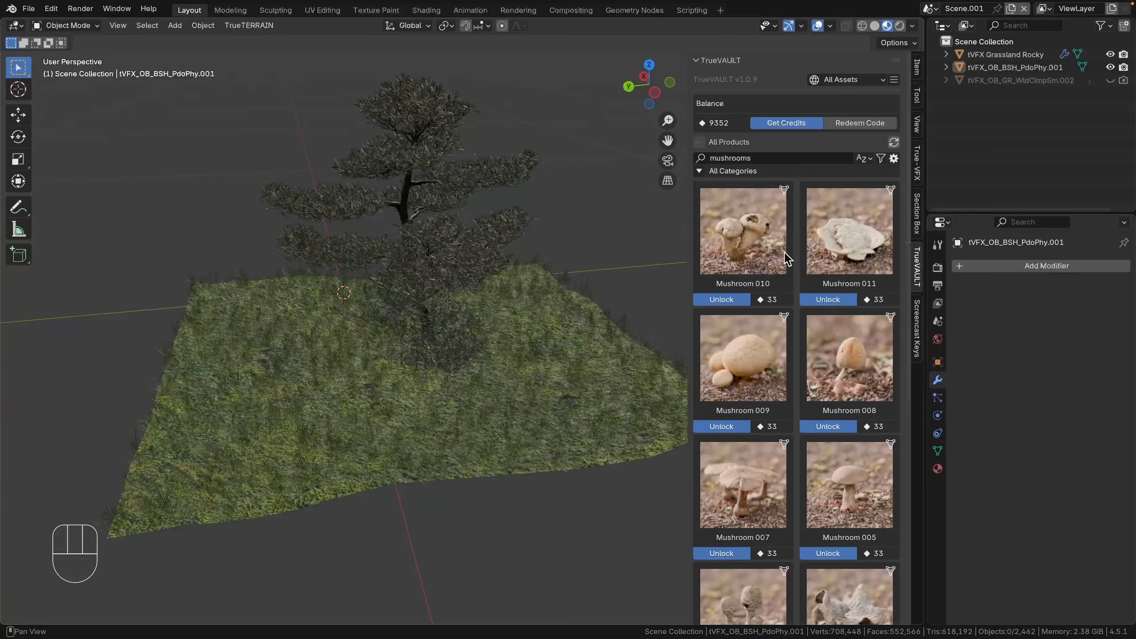
Step: Unlock the red-capped Mushroom 003 for 33 credits and import it onto the terrain near the tree
scroll(792, 252, down, 3)
scroll(792, 252, up, 3)
scroll(793, 318, down, 12)
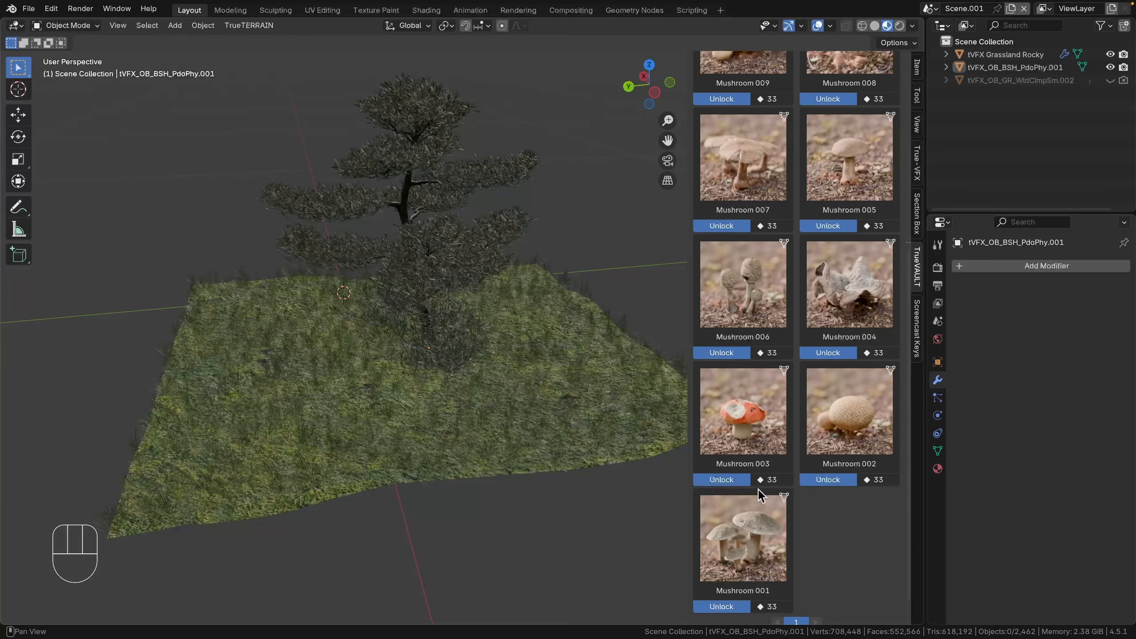
click(729, 479)
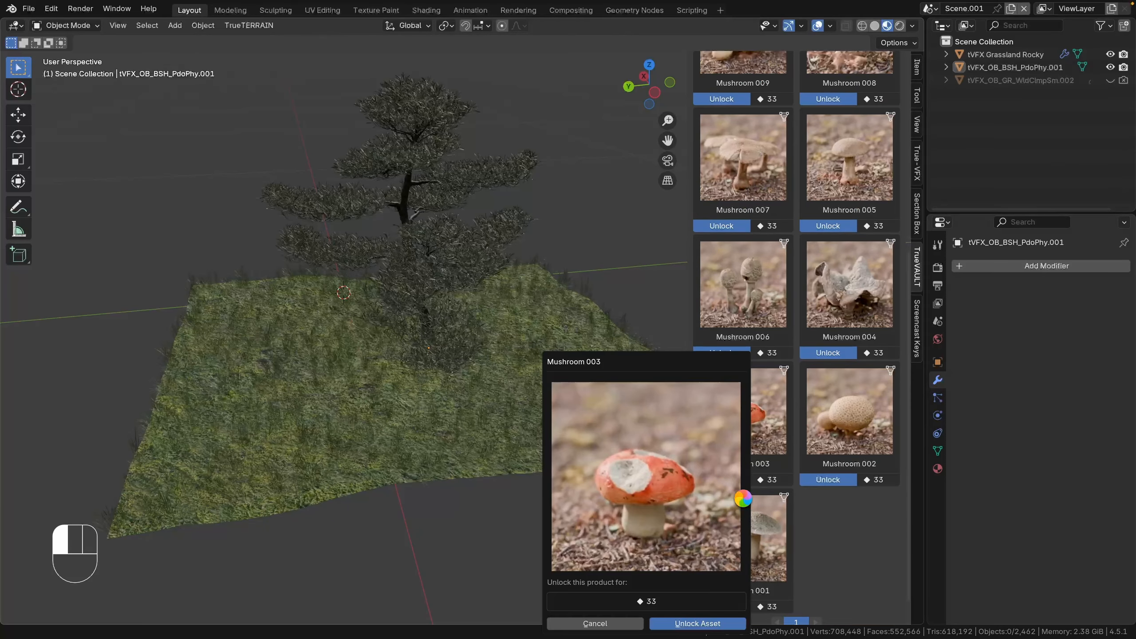
key(Return)
click(743, 480)
click(362, 373)
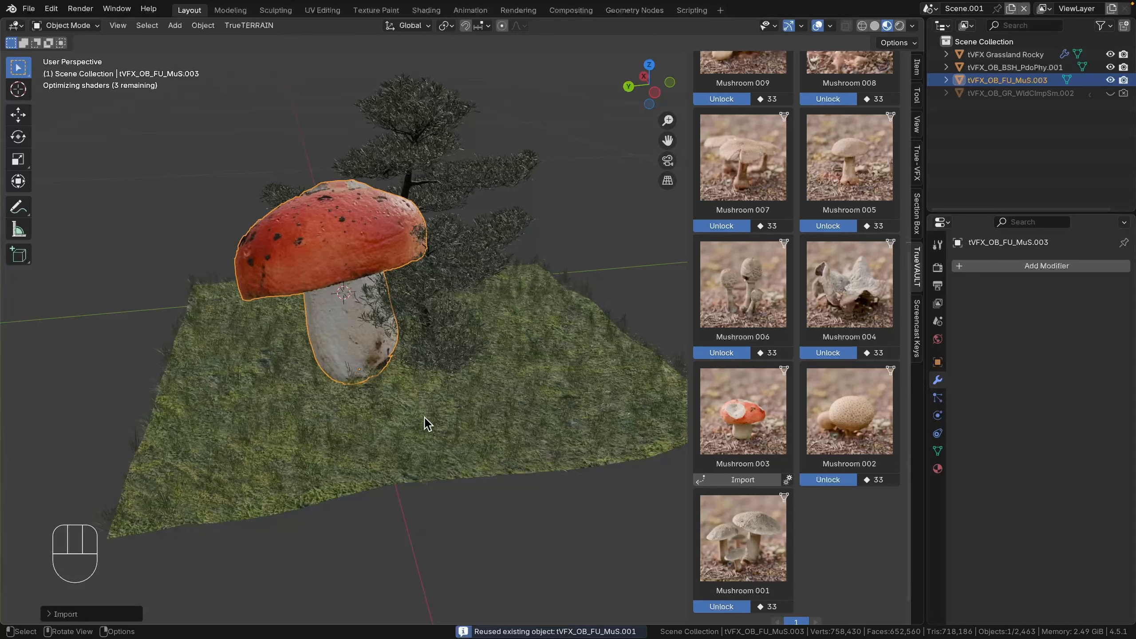
Step: Scale the imported red mushroom down to a small fraction of the tree's height
middle_drag(467, 365, 494, 348)
scroll(495, 349, up, 3)
key(s)
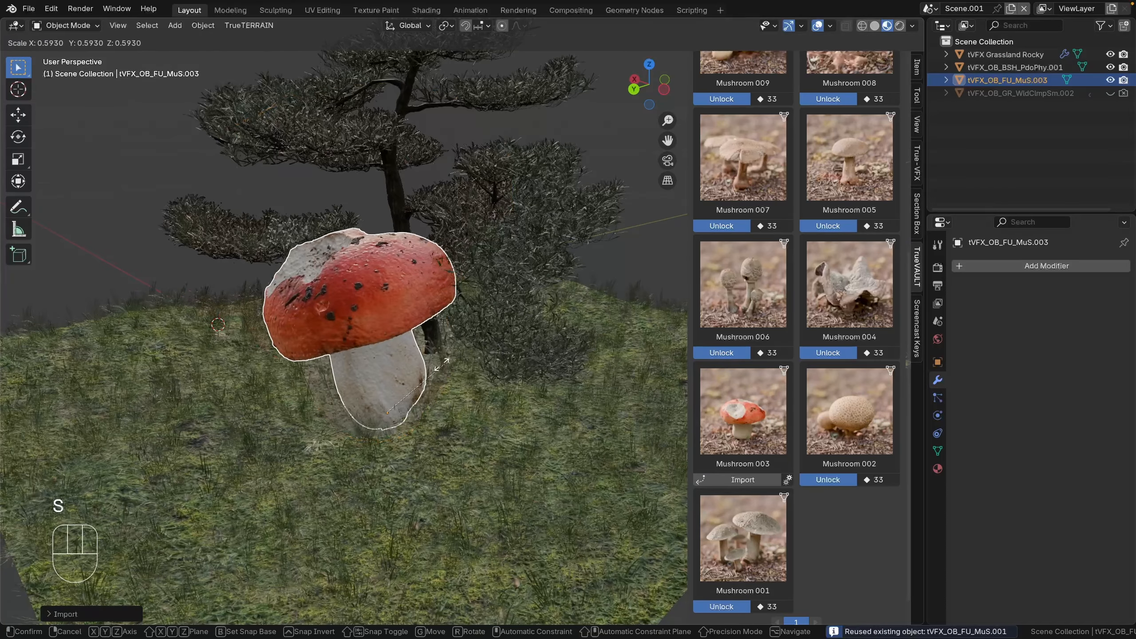
click(397, 402)
middle_drag(430, 394, 481, 387)
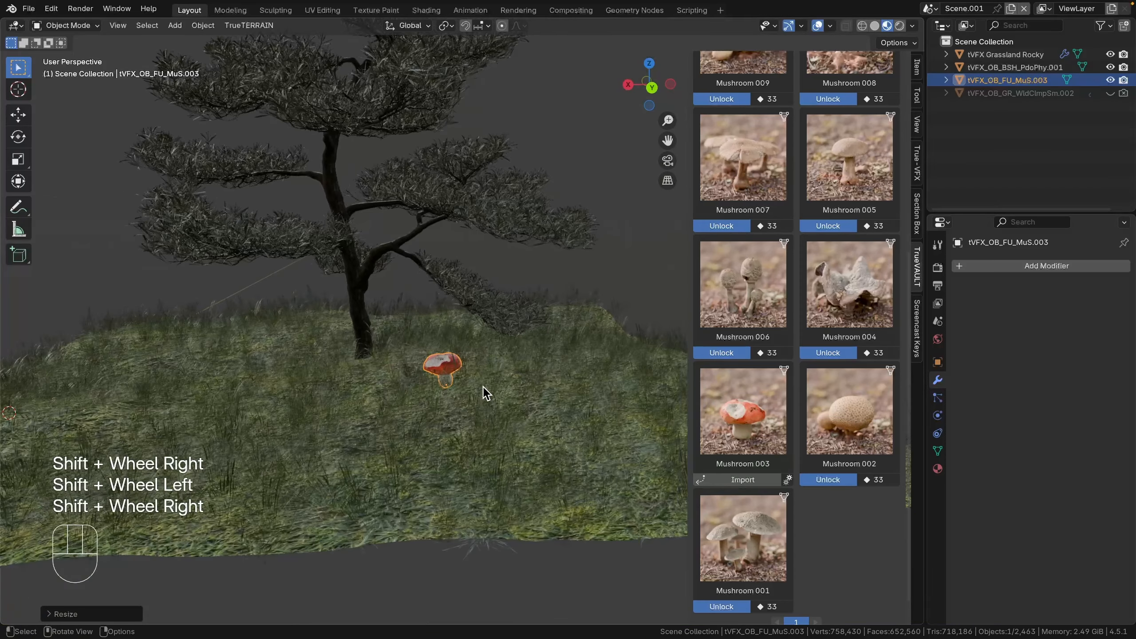
Step: Lower the red mushroom along Z until its stem sits in the grass, shrink it a little further, and deselect it
scroll(481, 386, up, 3)
key(g)
key(z)
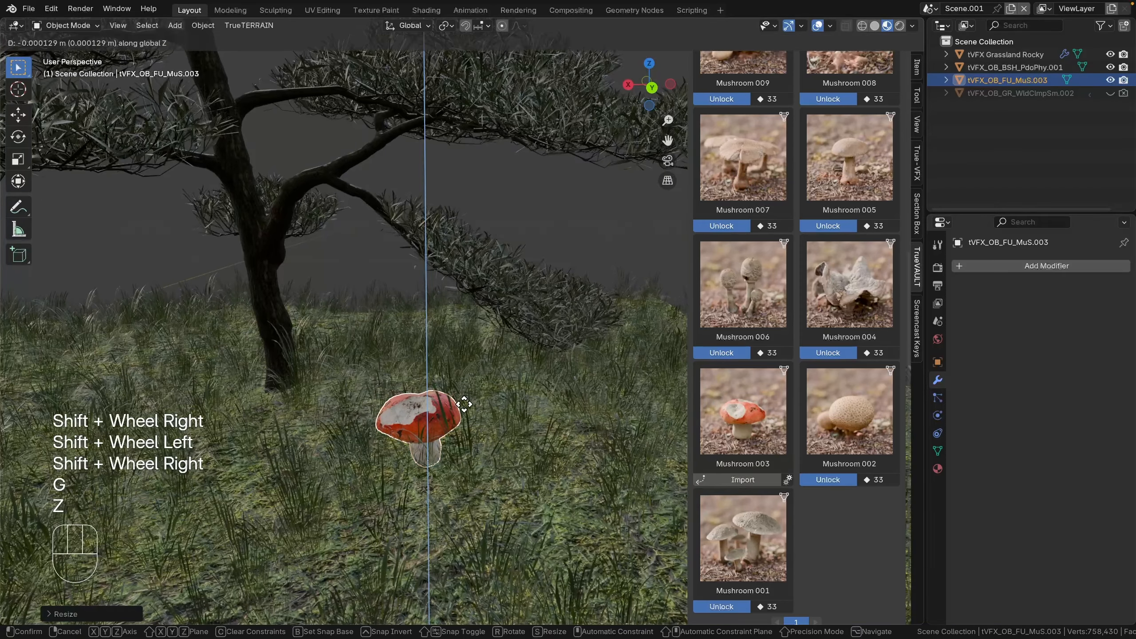
click(468, 425)
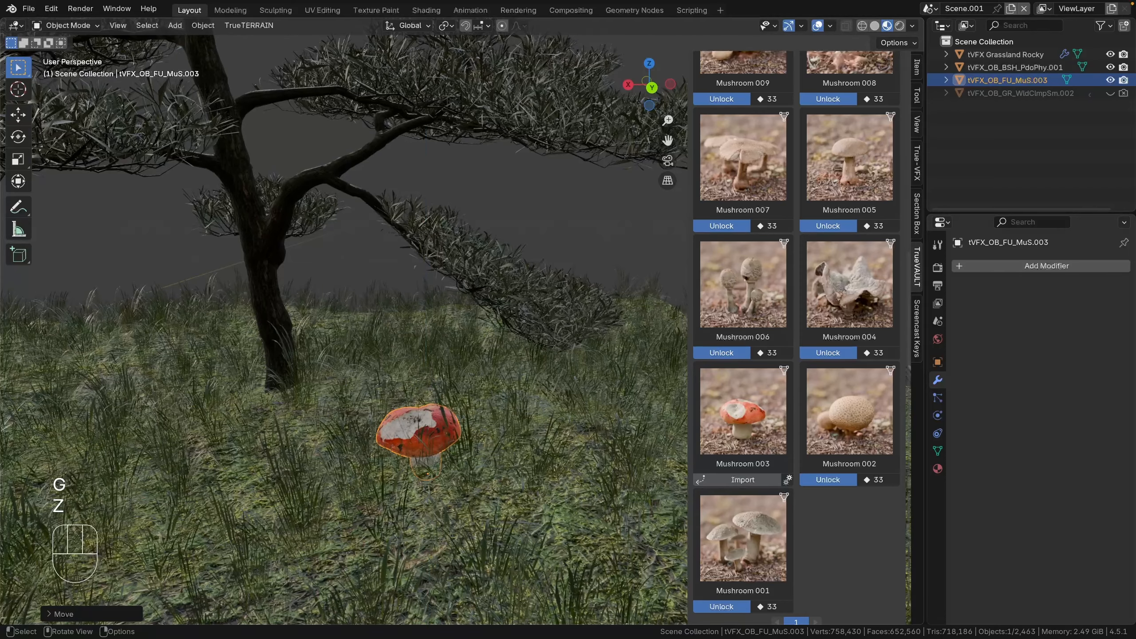
key(s)
click(468, 447)
scroll(470, 452, down, 5)
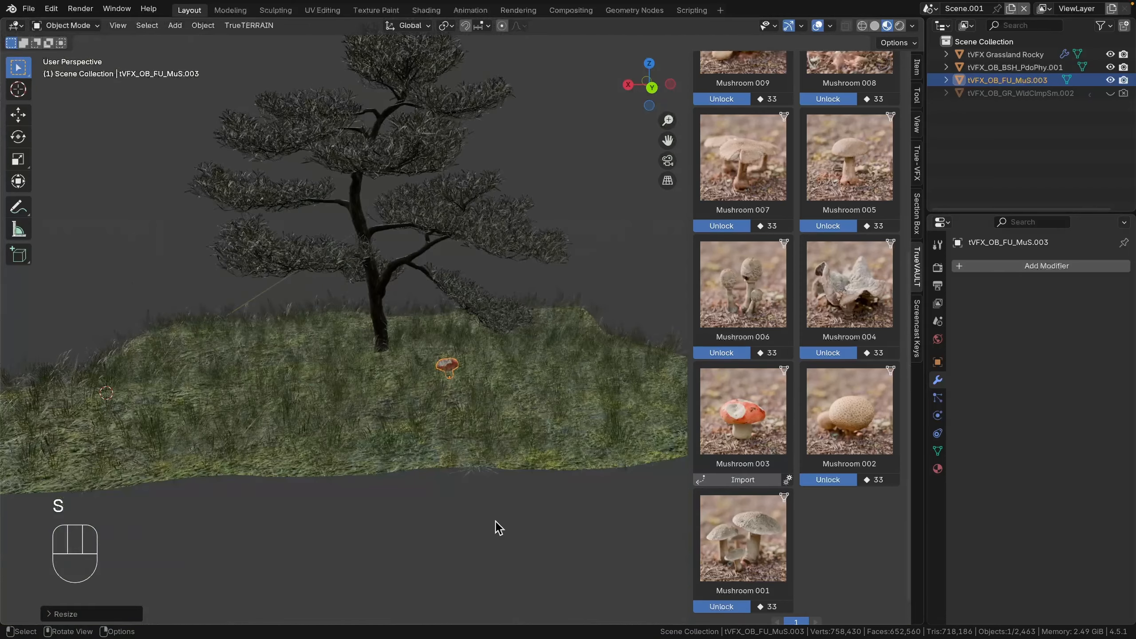
click(496, 522)
Step: Duplicate the red mushroom and move the copy across the ground with Z locked to a spot closer to the tree
middle_drag(490, 490, 537, 453)
click(537, 391)
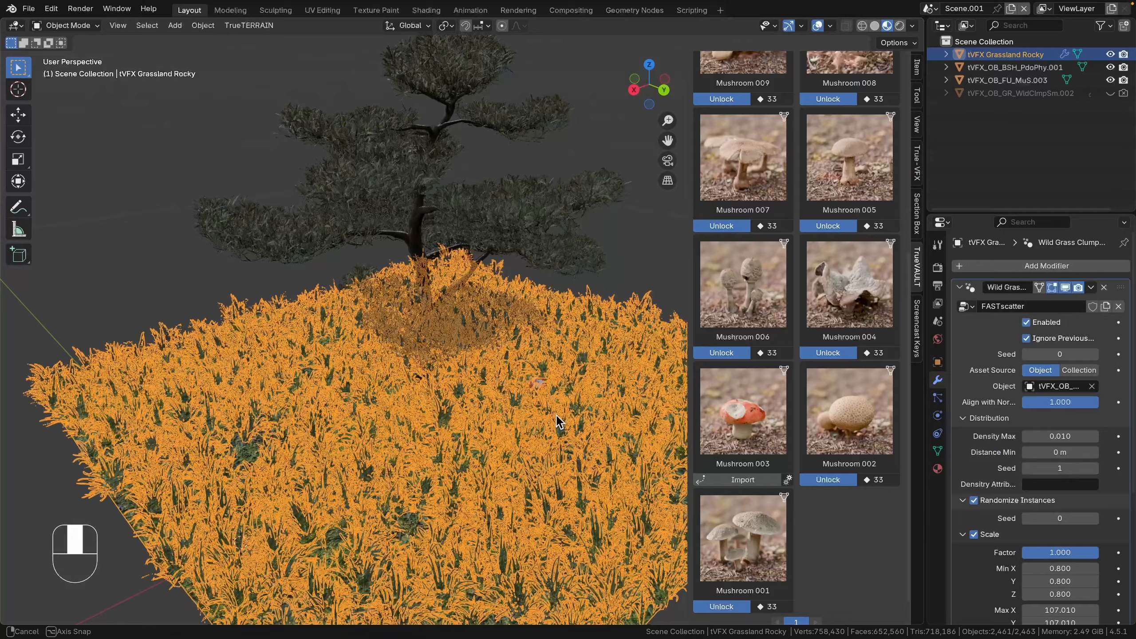
middle_drag(531, 411, 505, 309)
click(446, 432)
scroll(444, 444, up, 5)
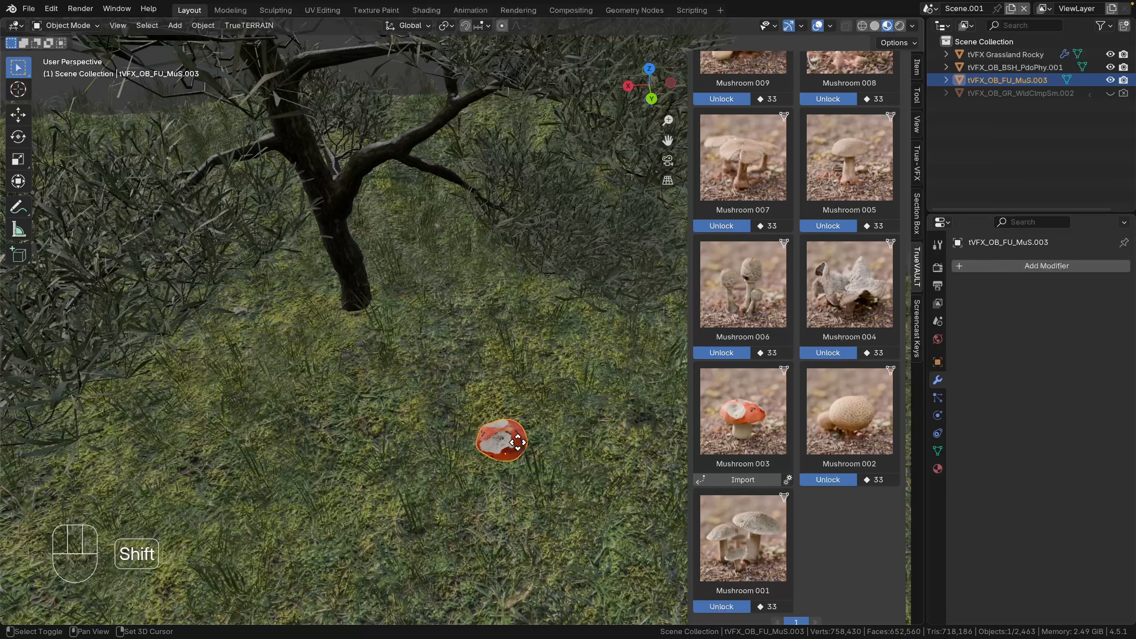
key(shift+d)
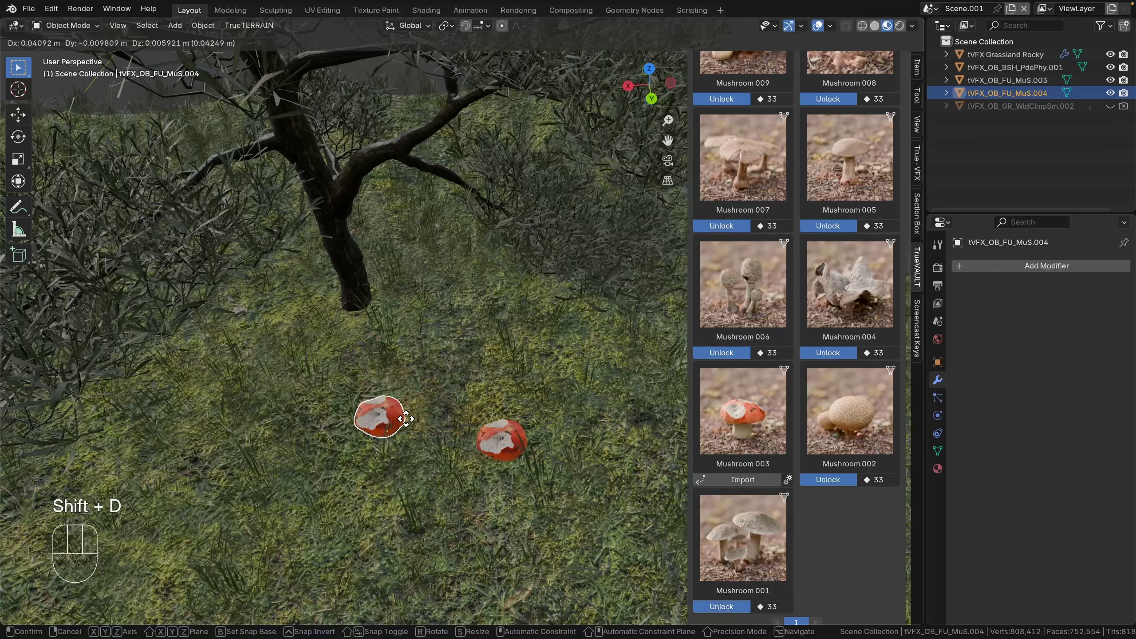
key(shift+z)
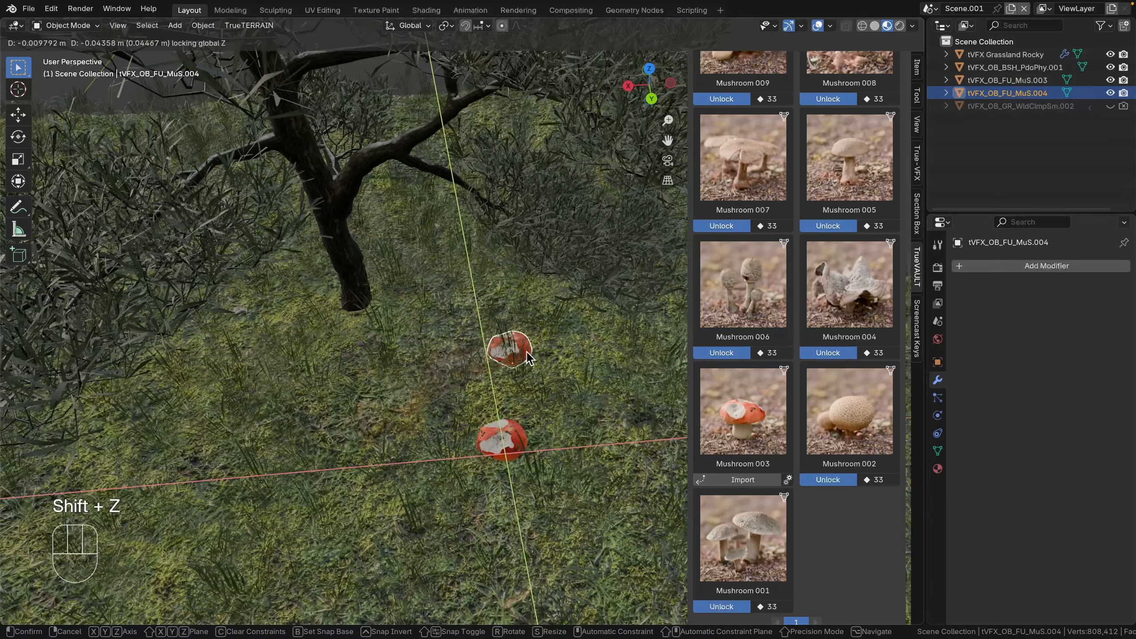
click(512, 354)
Step: Scale the duplicated mushroom down so it is smaller than the original, and deselect it
key(s)
click(542, 359)
scroll(530, 611, down, 10)
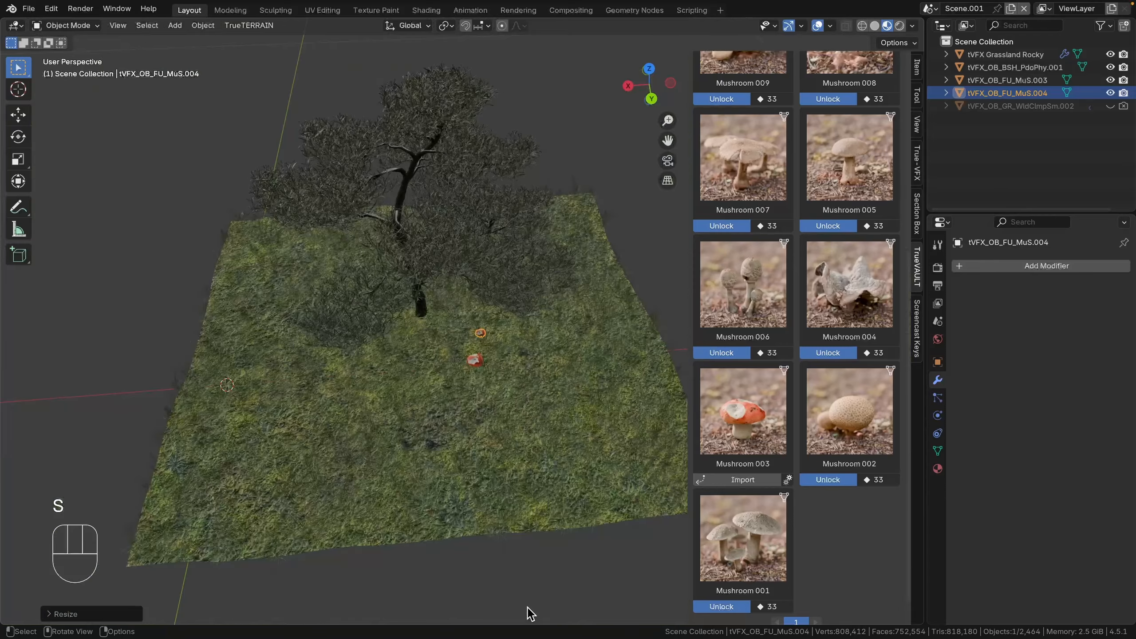
click(530, 608)
middle_drag(530, 535, 509, 486)
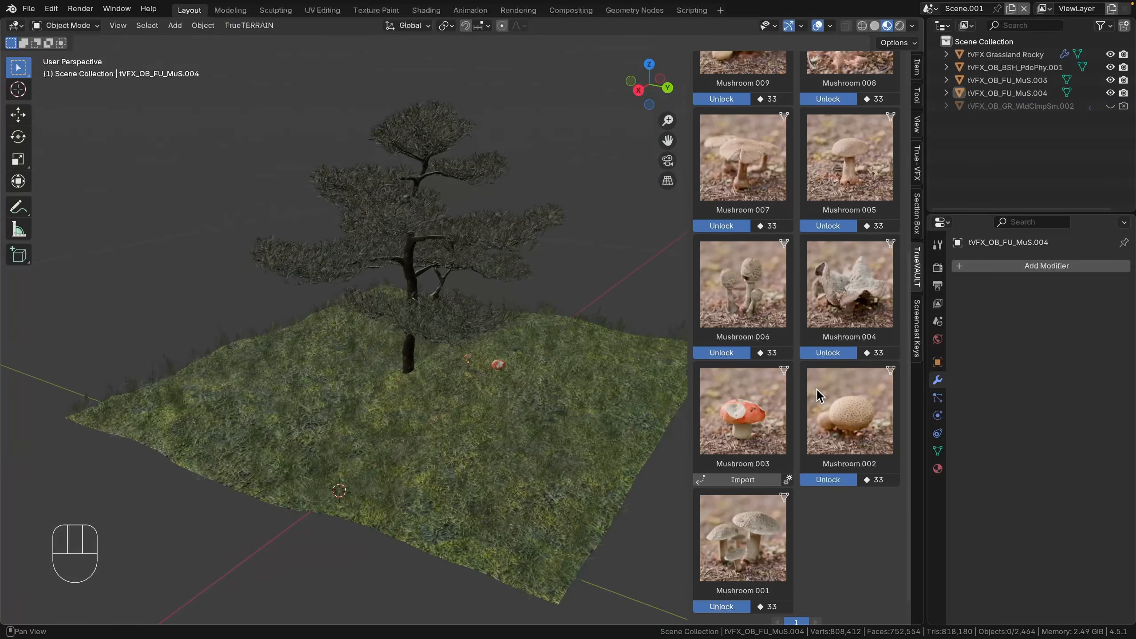
Step: Clear the "mushrooms" search term from the TrueVAULT asset library to list all object assets
scroll(816, 396, up, 10)
scroll(805, 405, down, 4)
scroll(794, 409, up, 4)
click(769, 158)
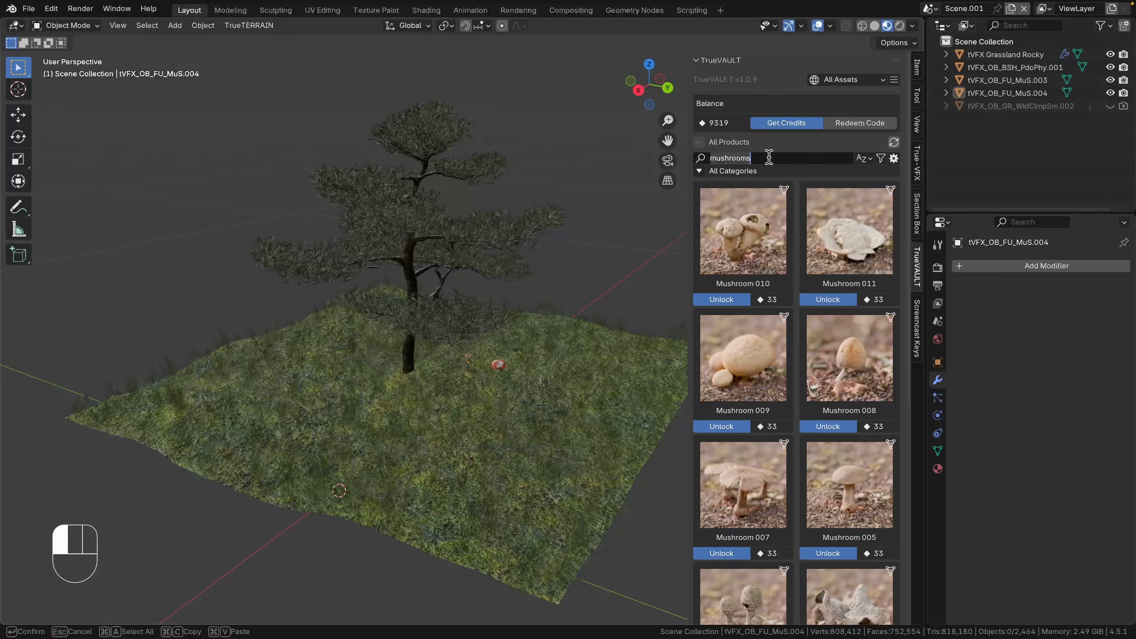
key(BackSpace)
key(Return)
Step: Look through the unfiltered tree, rock and grass assets and check the library's sorting and filter options
scroll(818, 213, down, 1)
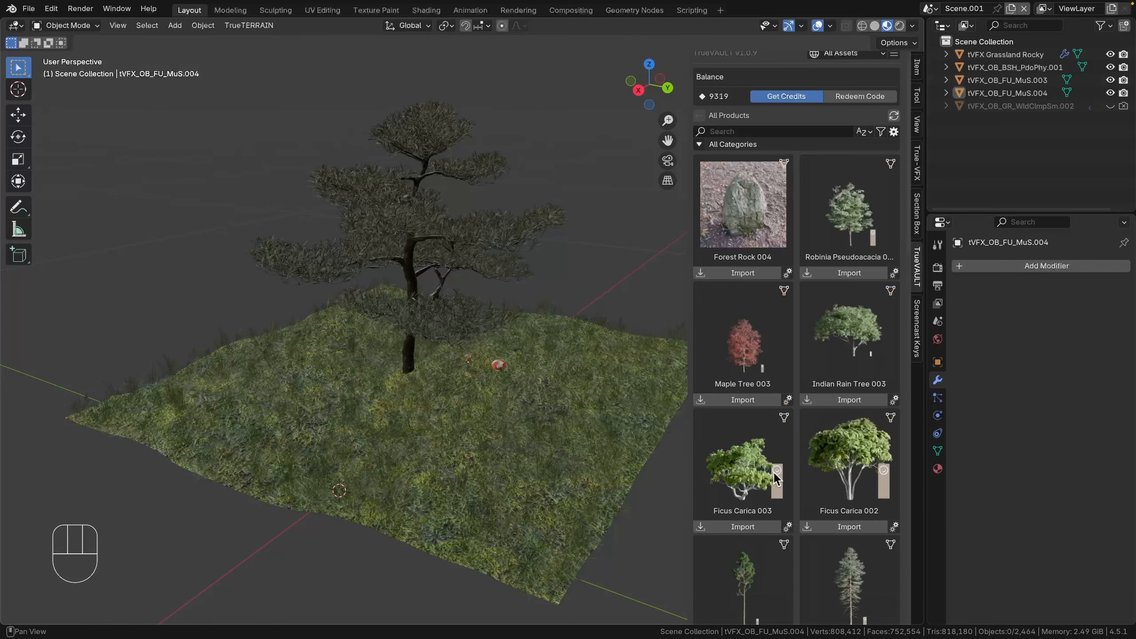
scroll(820, 214, up, 1)
click(864, 159)
click(861, 159)
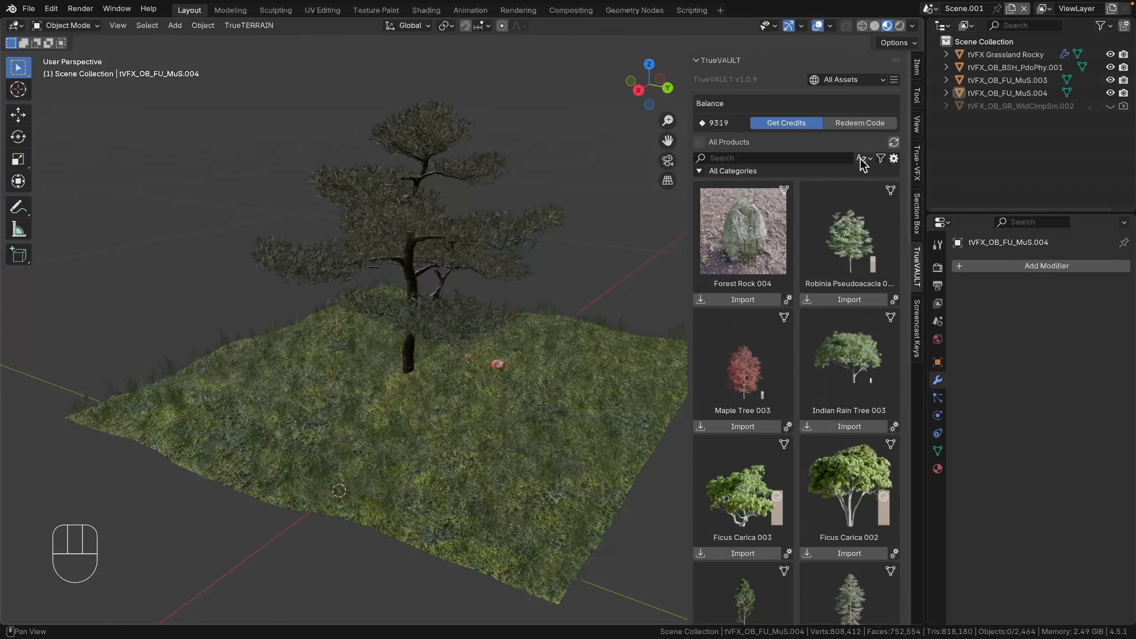
click(861, 159)
click(882, 159)
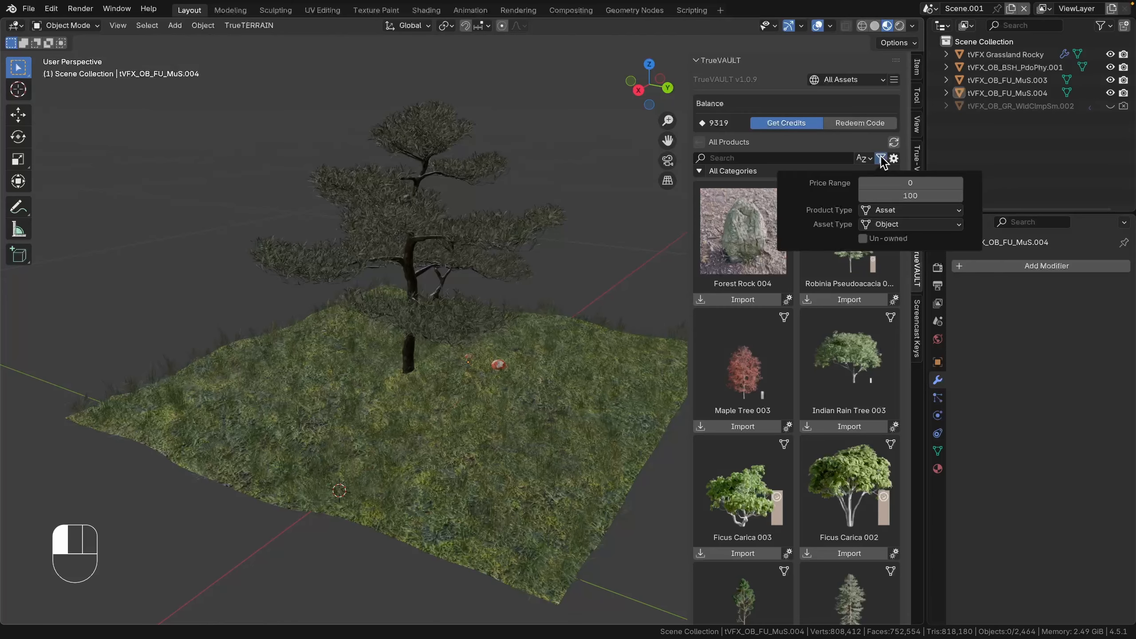
scroll(833, 449, down, 20)
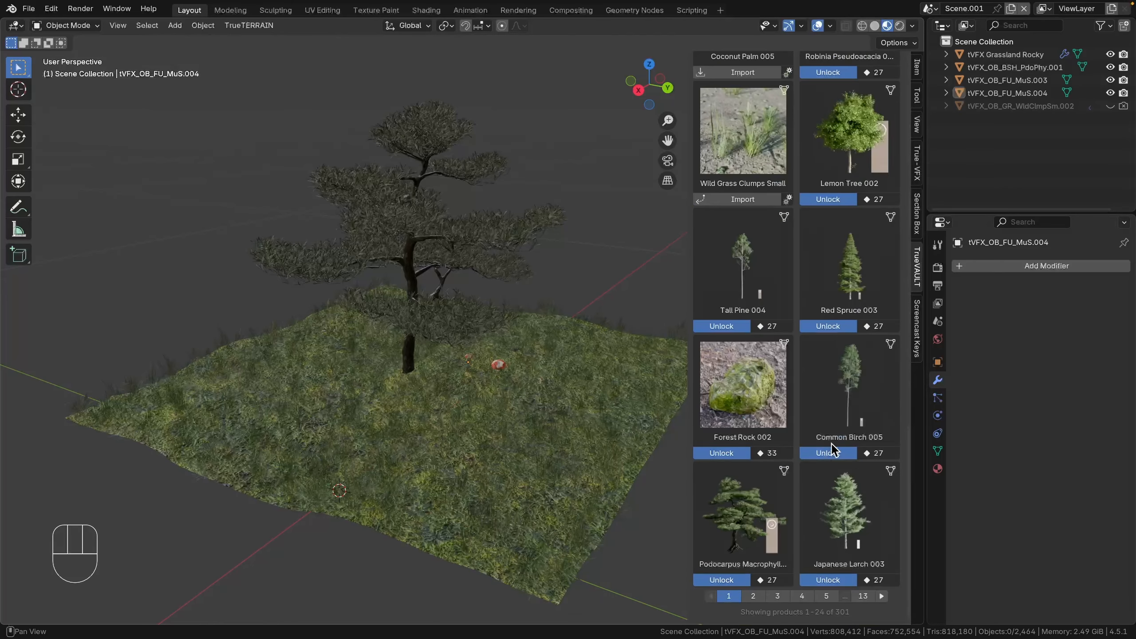
scroll(846, 621, up, 15)
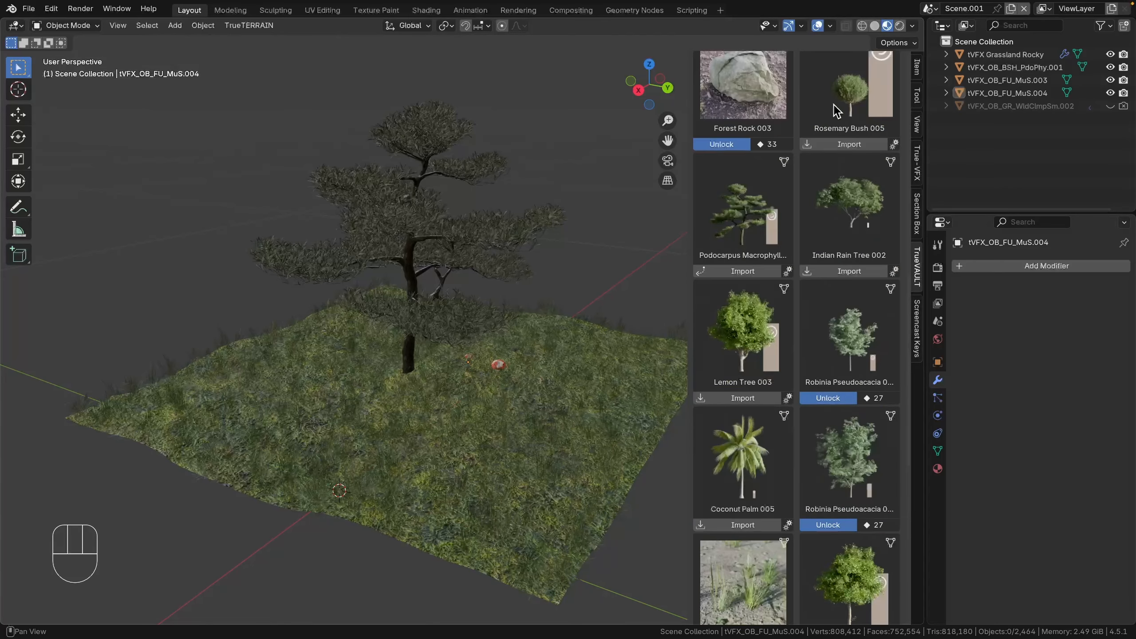
scroll(790, 348, up, 8)
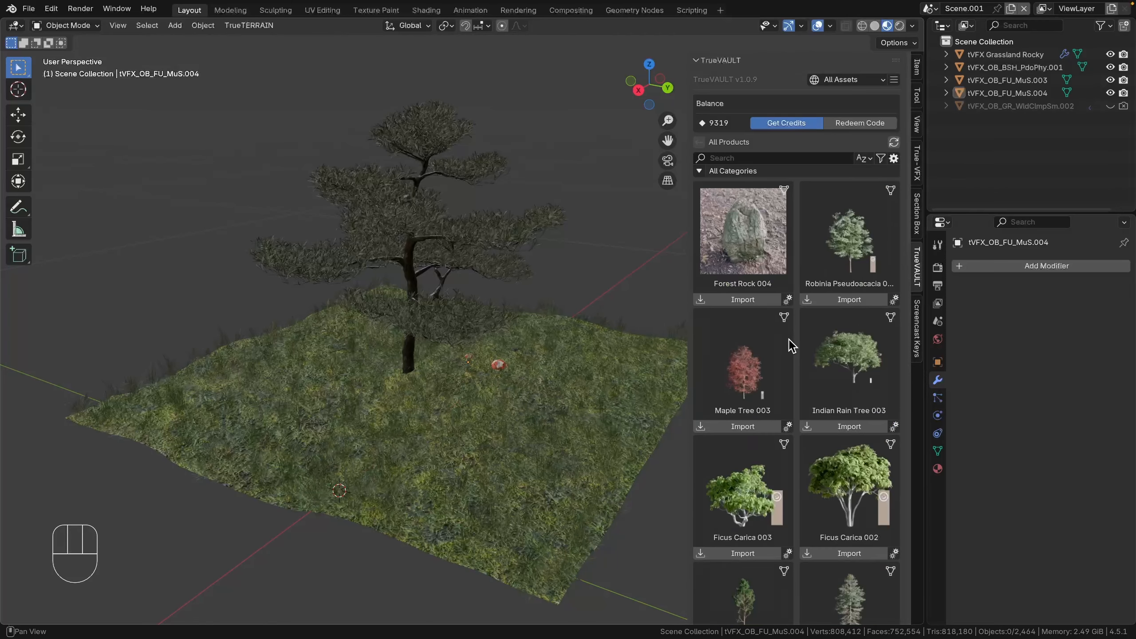
Step: Set the library filter's Asset Type to All
click(866, 159)
click(880, 158)
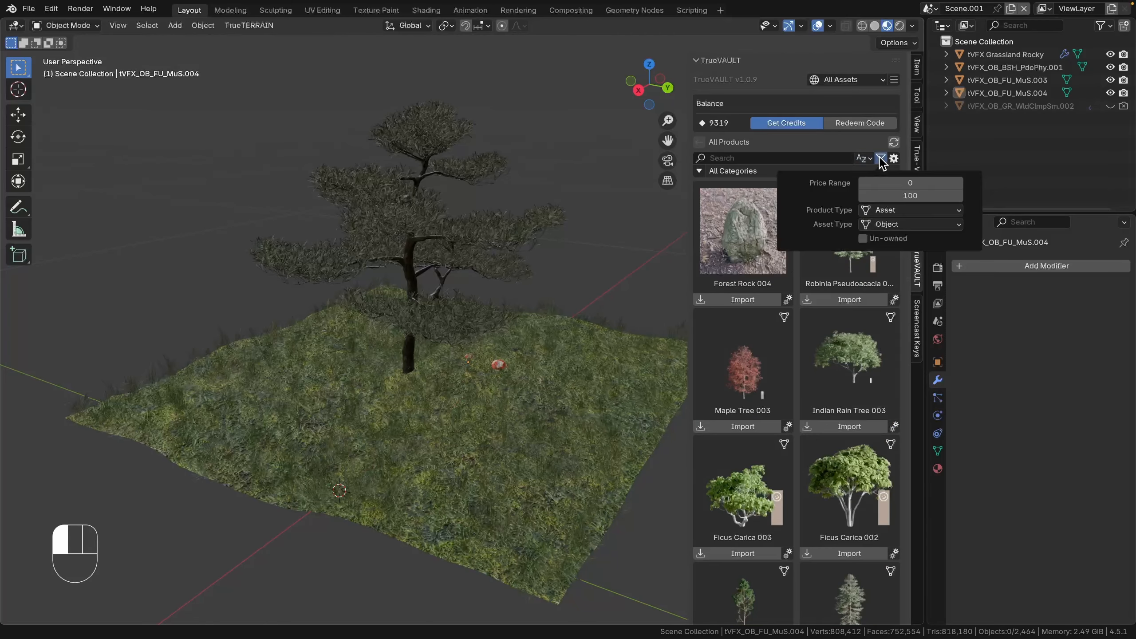
click(888, 223)
click(884, 240)
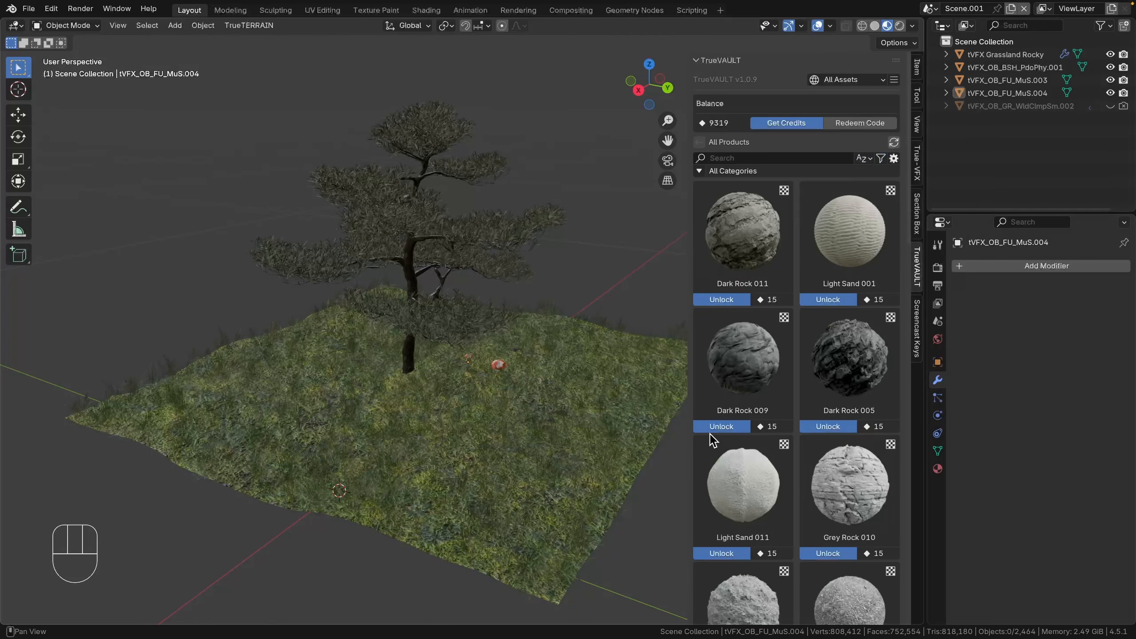
Step: Examine the first page of mixed results, from the rock, sand and gravel materials to the cumulus cloud and contrail assets
scroll(751, 418, down, 15)
scroll(752, 419, down, 4)
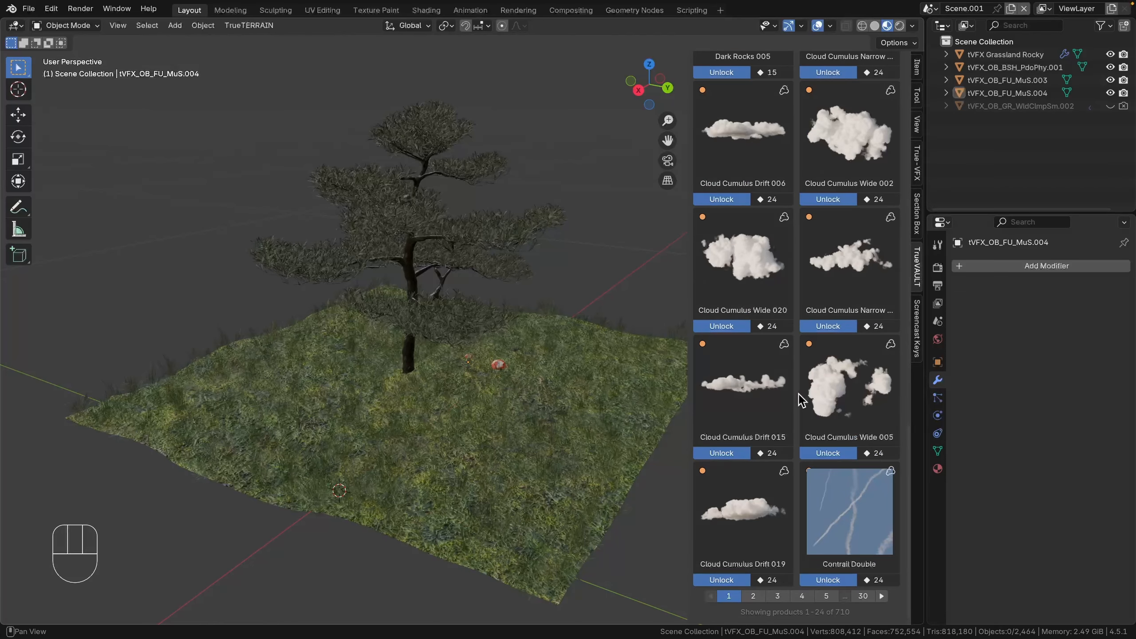
scroll(798, 393, up, 10)
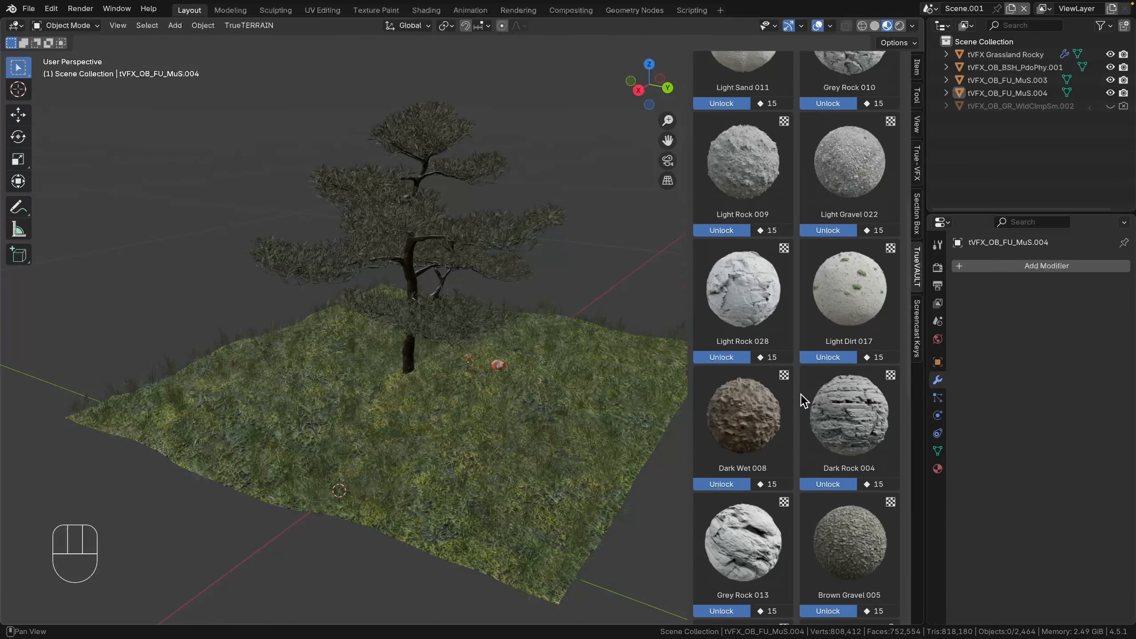
scroll(801, 394, down, 4)
scroll(801, 396, up, 4)
scroll(799, 394, down, 5)
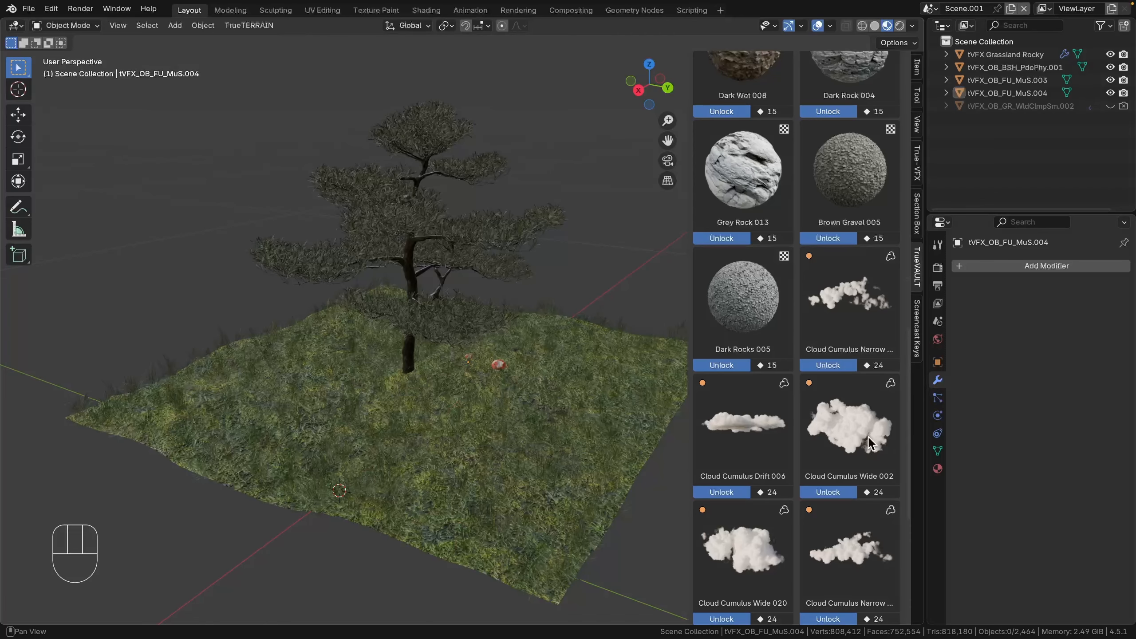
scroll(869, 443, down, 2)
scroll(821, 444, up, 6)
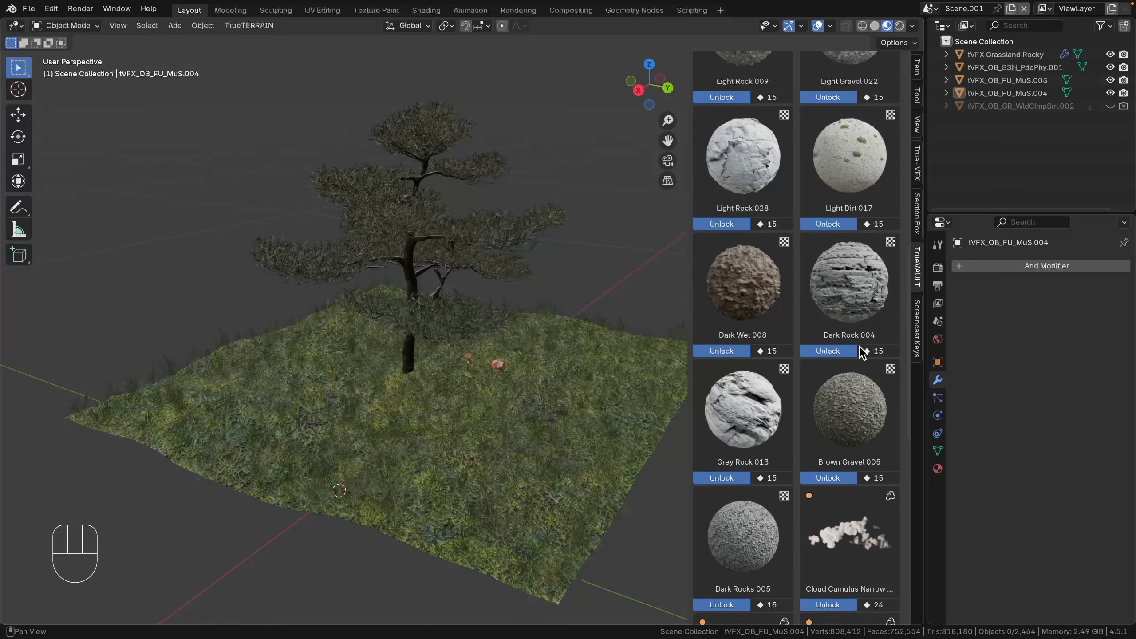
scroll(841, 372, down, 1)
scroll(833, 394, down, 10)
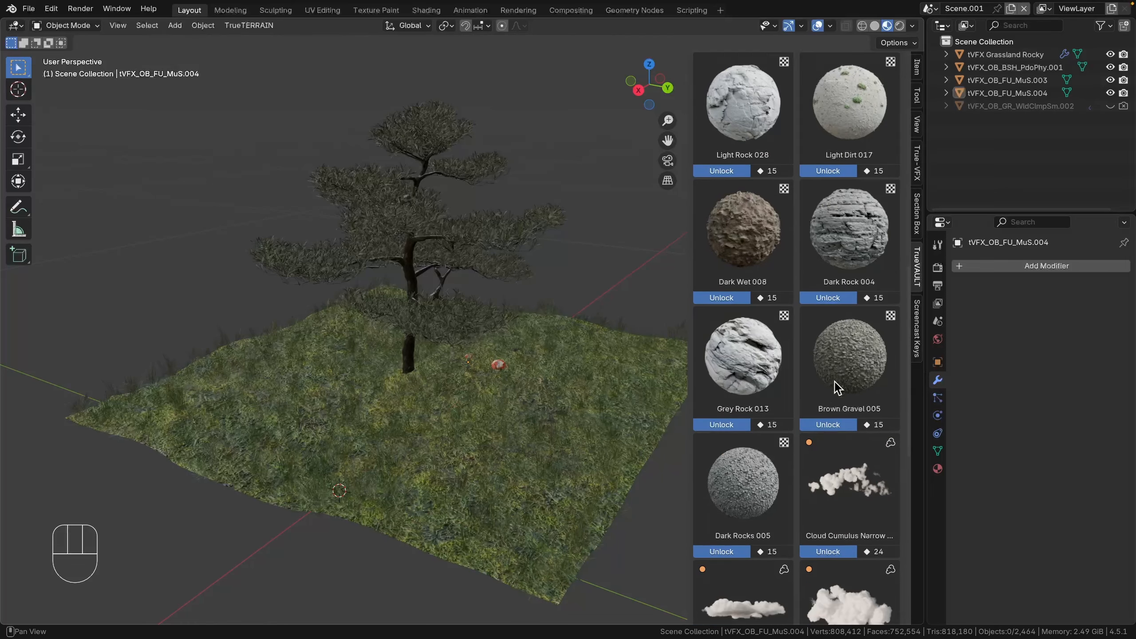
scroll(826, 385, down, 8)
scroll(805, 354, up, 11)
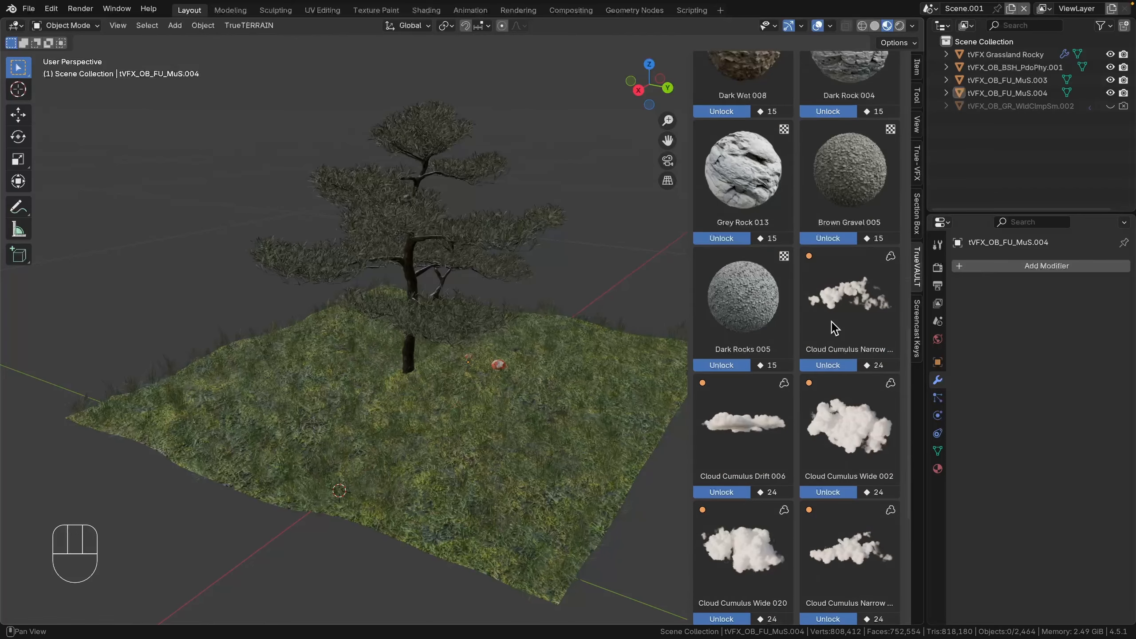
scroll(791, 322, up, 20)
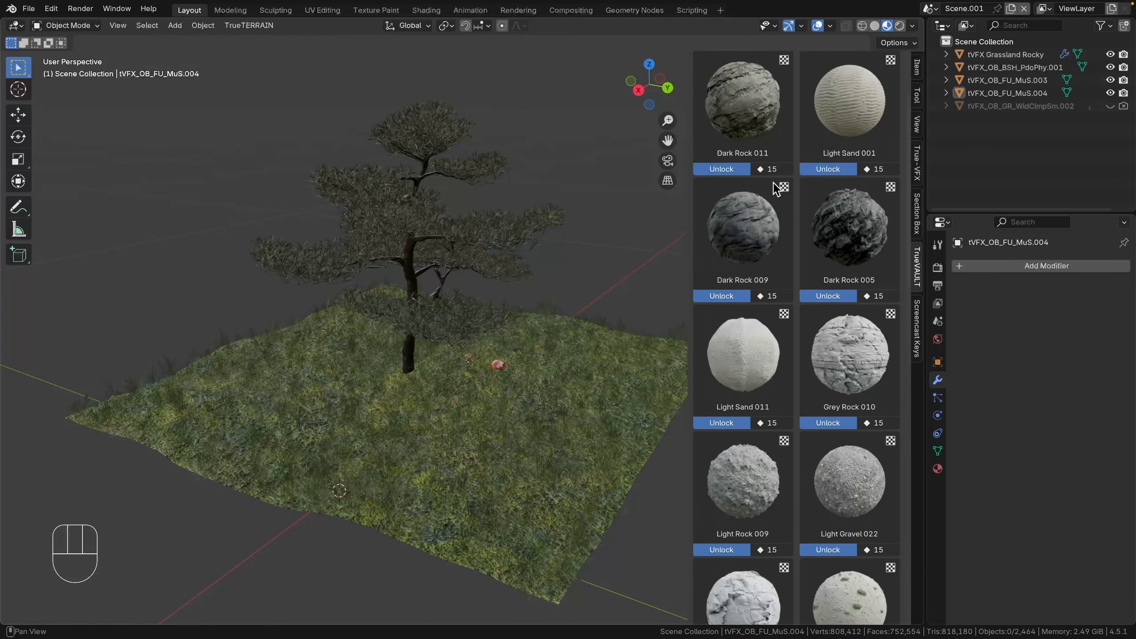
scroll(801, 407, down, 20)
scroll(800, 427, down, 7)
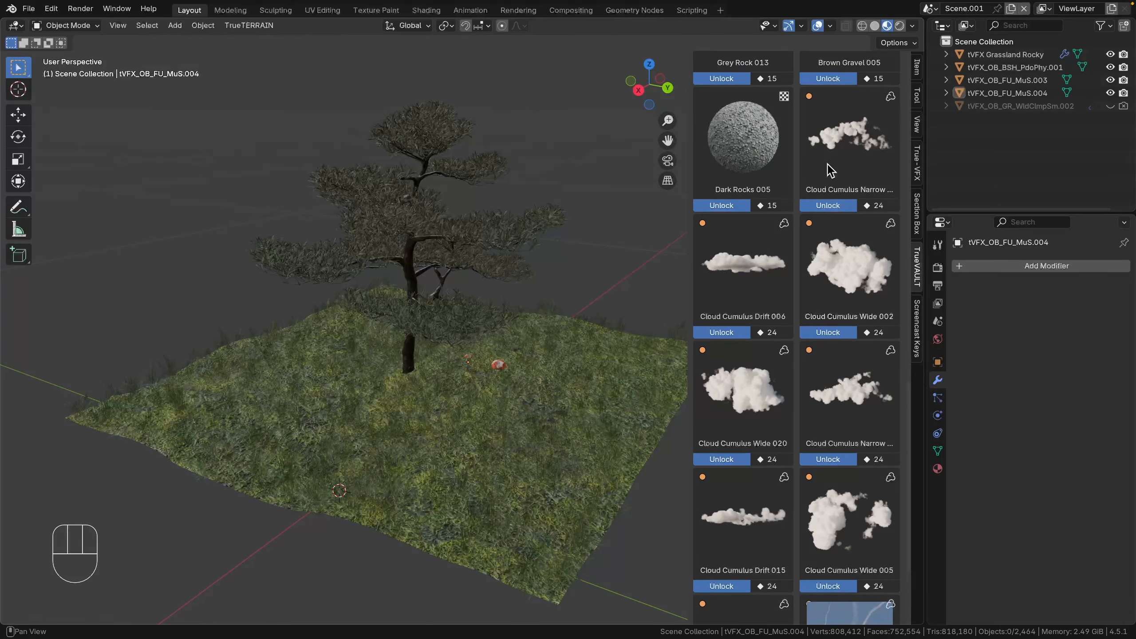
scroll(778, 447, down, 4)
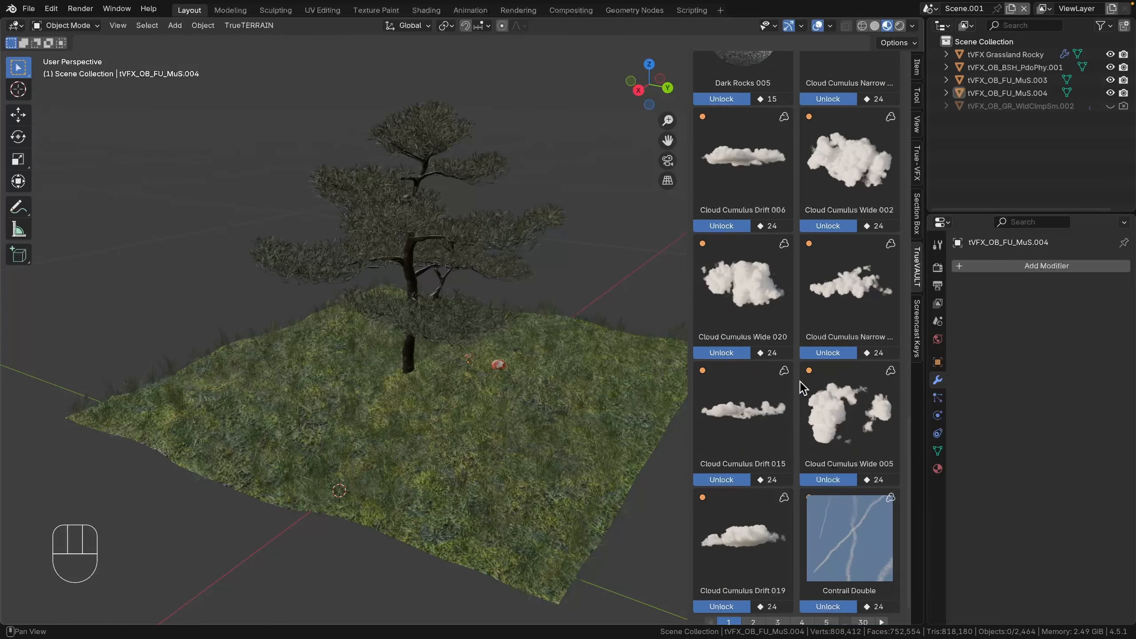
scroll(801, 382, up, 20)
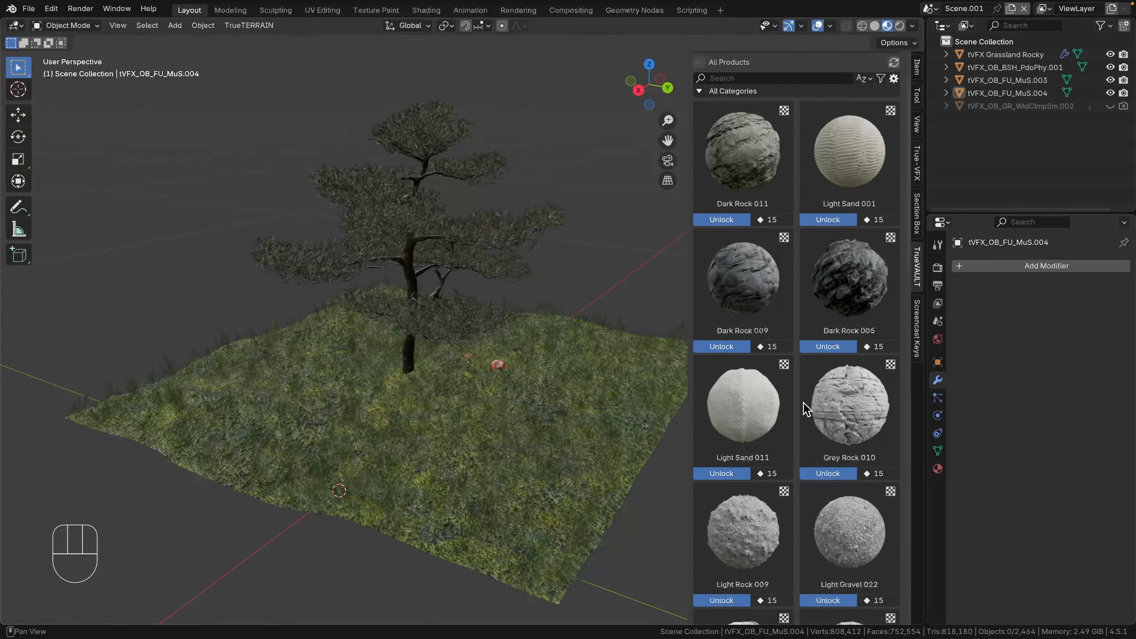
scroll(803, 404, down, 11)
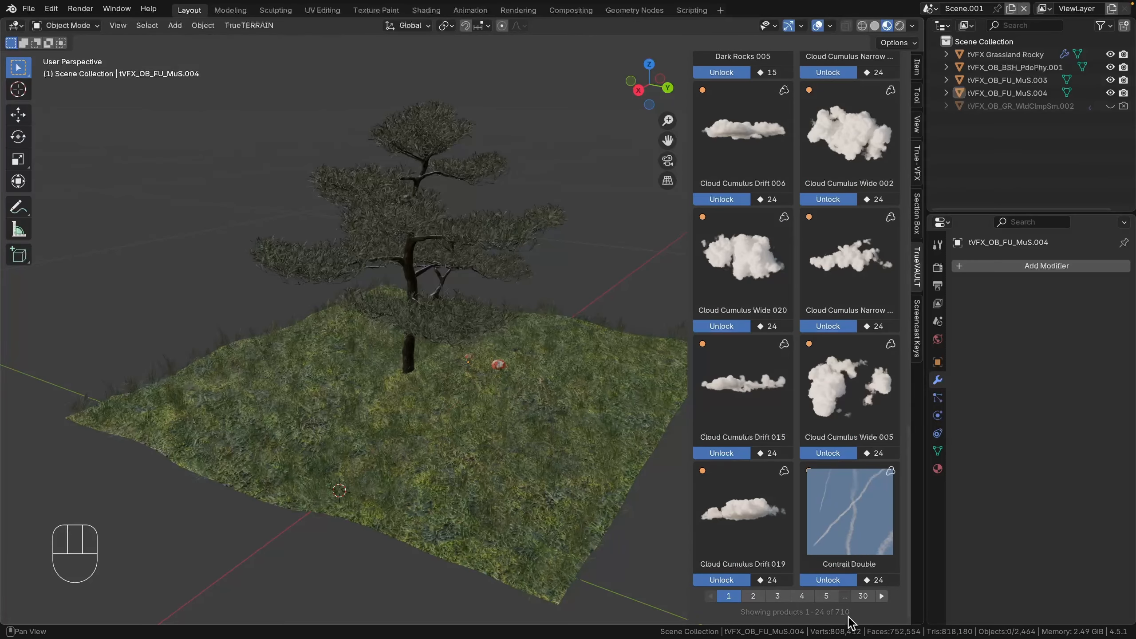
scroll(821, 337, up, 12)
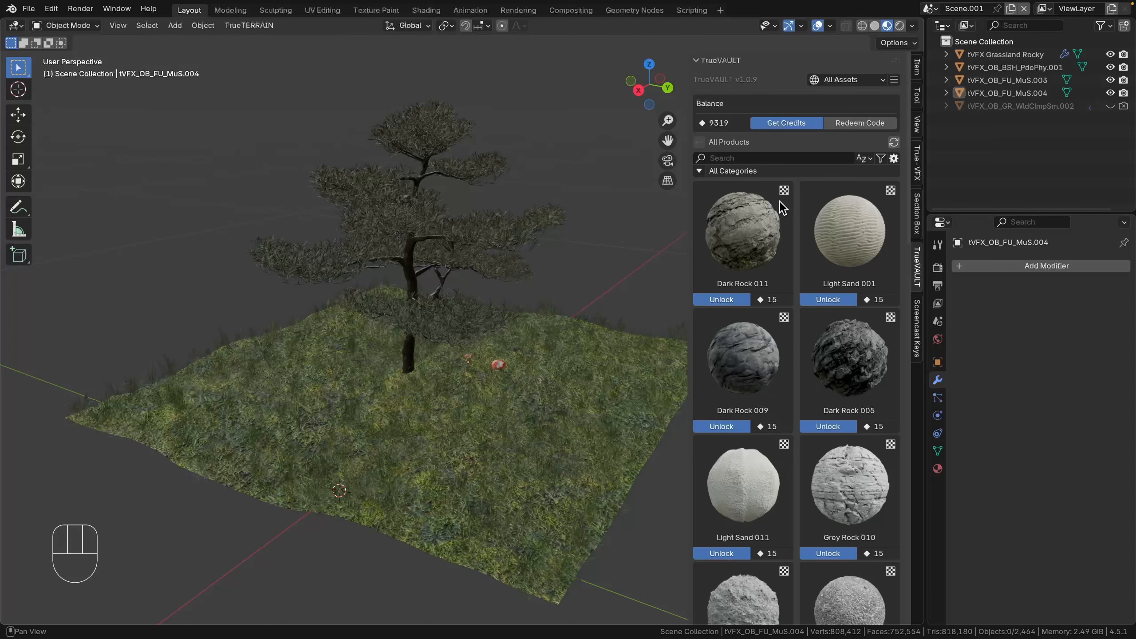
Step: Review the rock and sand materials again and check the price range, product type and asset type filters
scroll(808, 345, down, 5)
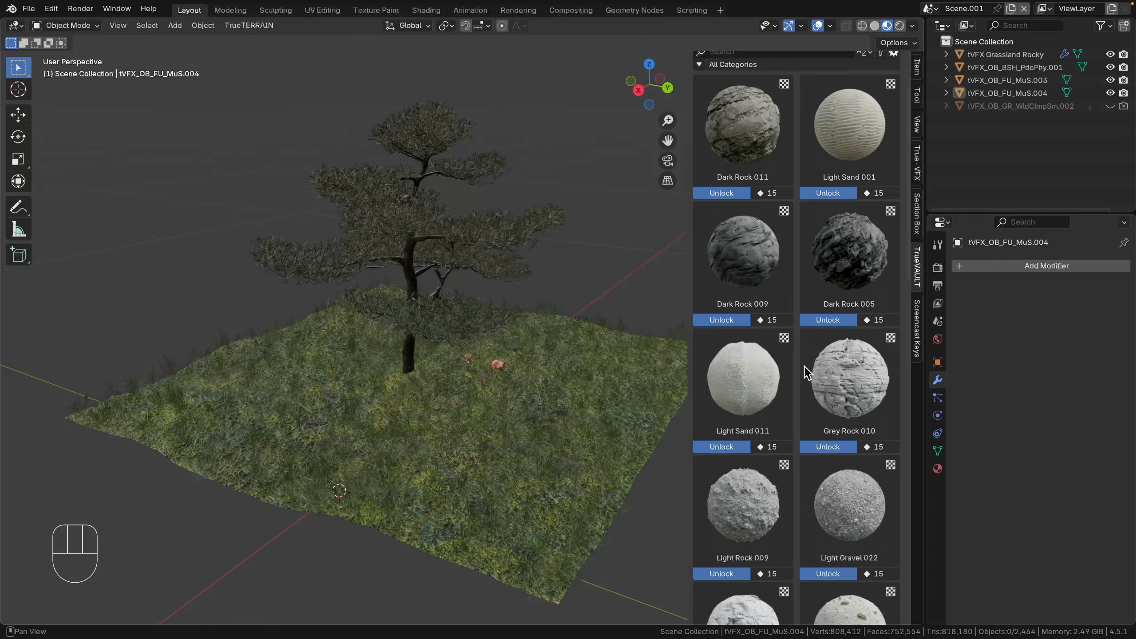
scroll(808, 385, down, 10)
scroll(809, 407, up, 3)
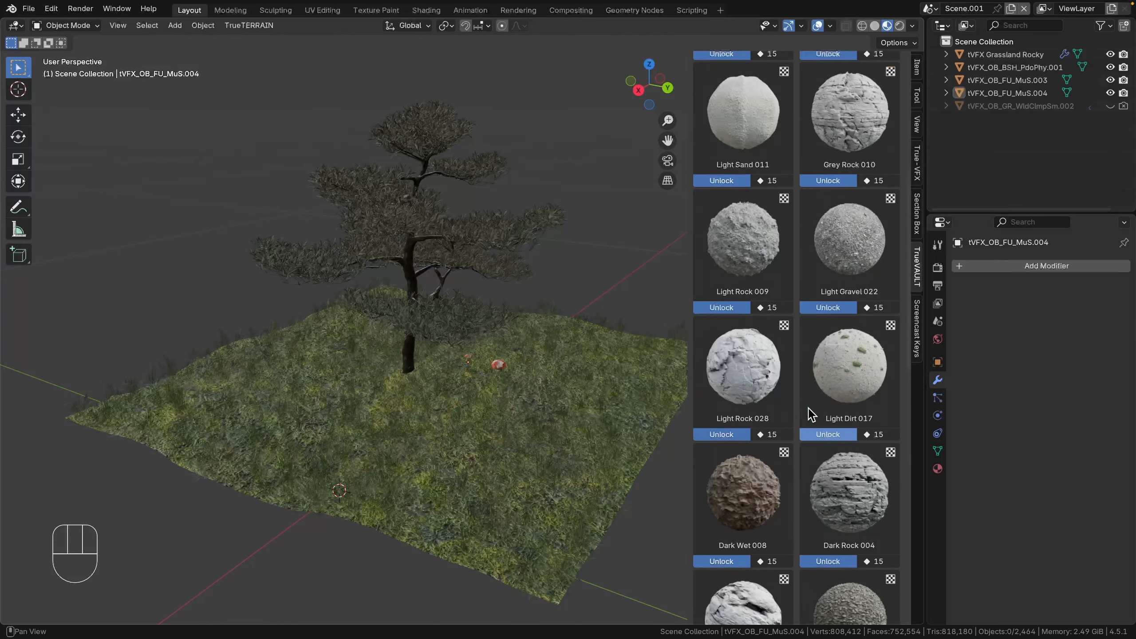
scroll(807, 409, up, 10)
middle_drag(427, 352, 447, 363)
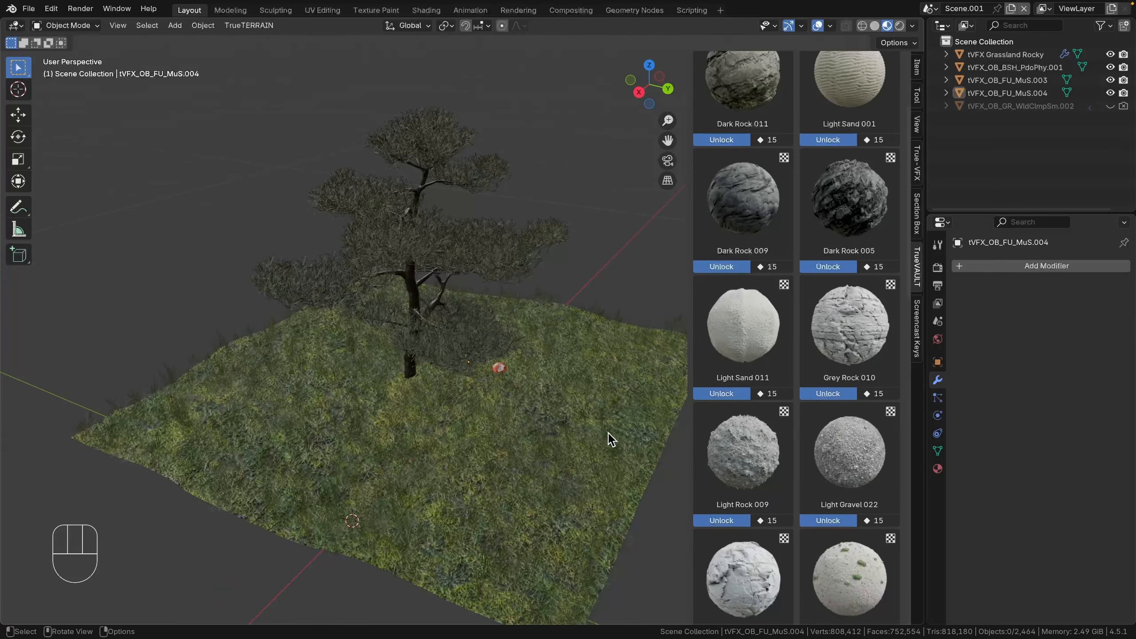
scroll(769, 394, up, 8)
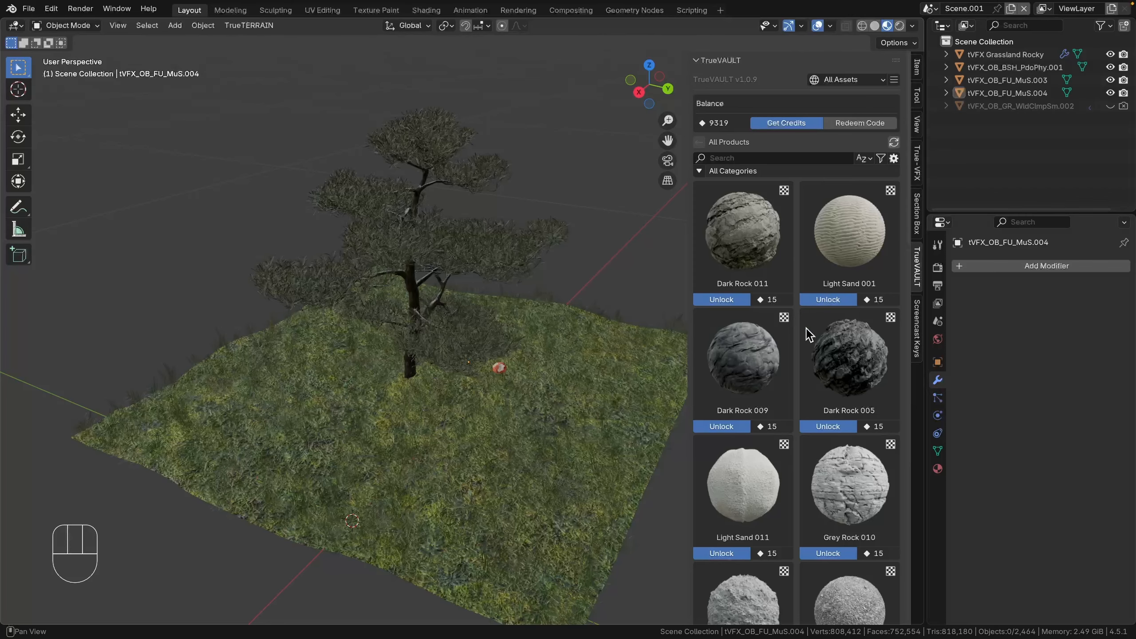
middle_drag(555, 356, 538, 351)
click(881, 158)
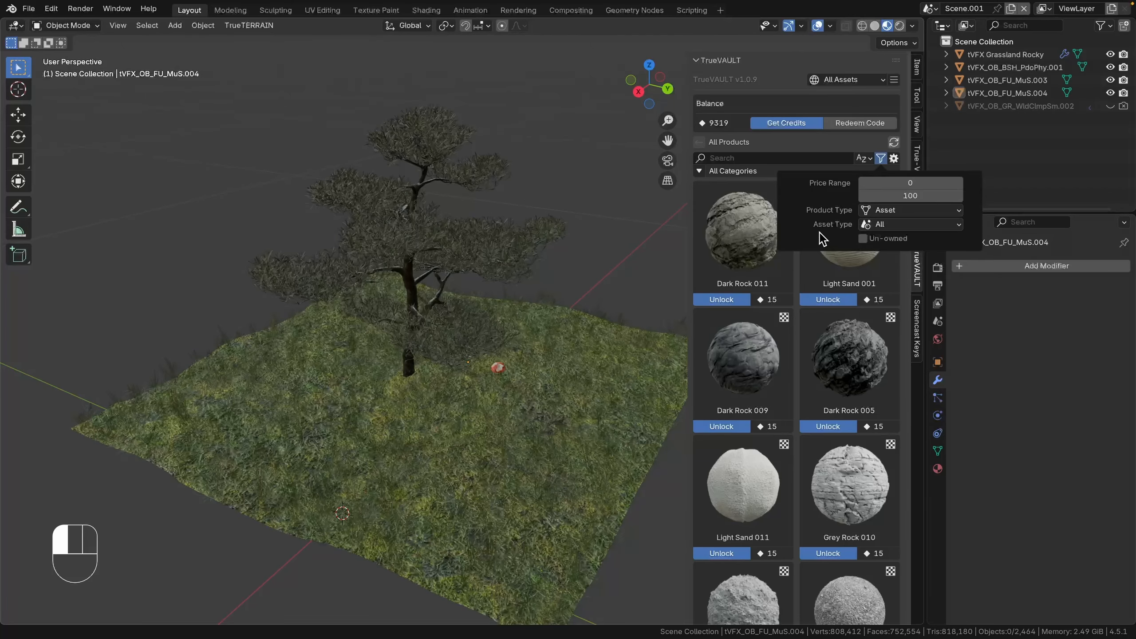
scroll(760, 466, down, 10)
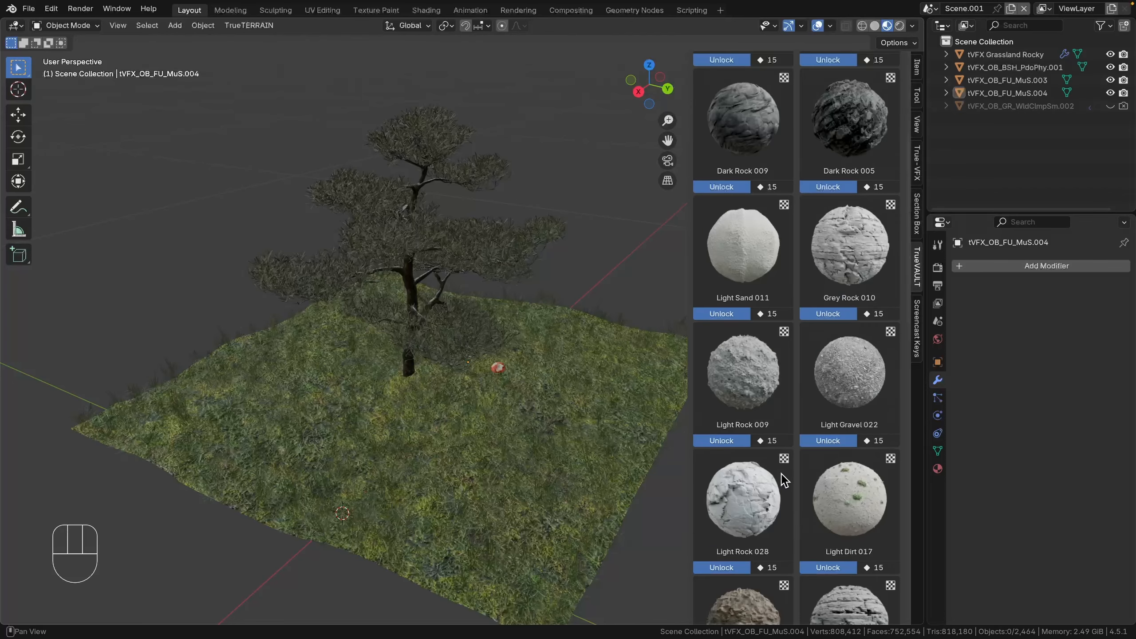
scroll(783, 472, up, 3)
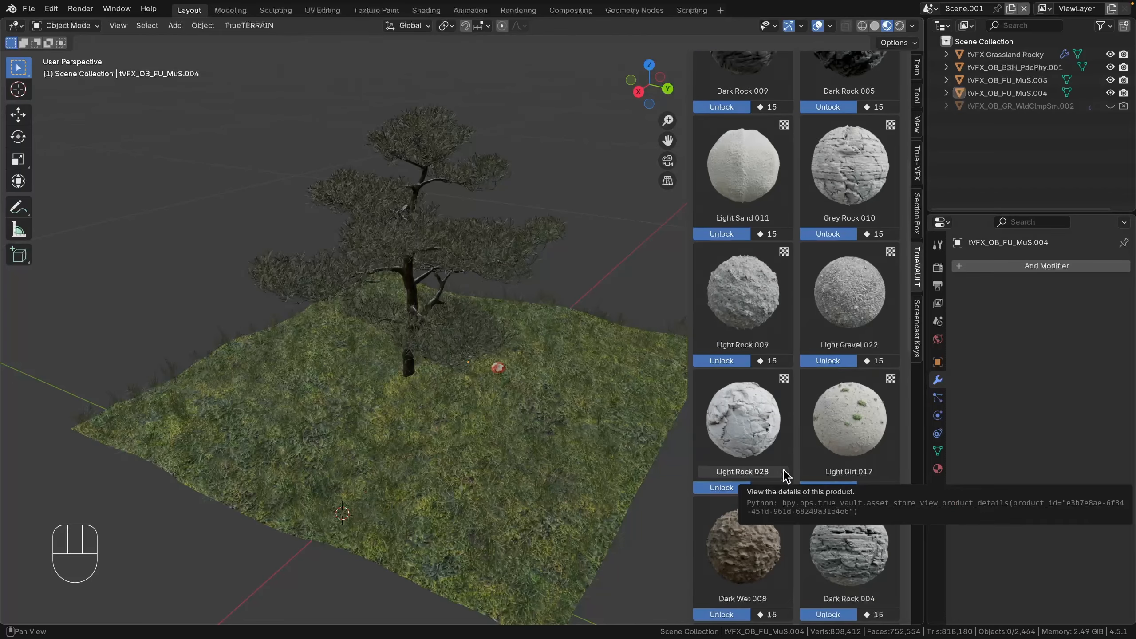
scroll(785, 473, up, 15)
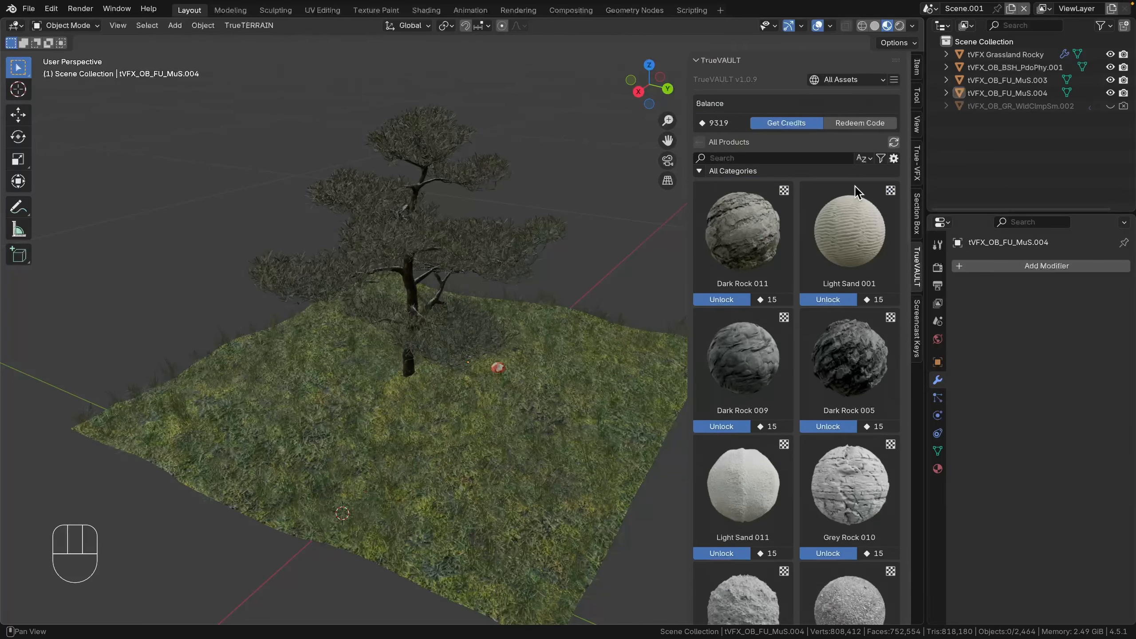
Step: Set the library filter's Product Type to Asset Pack and look through the listed packs
click(864, 159)
click(881, 159)
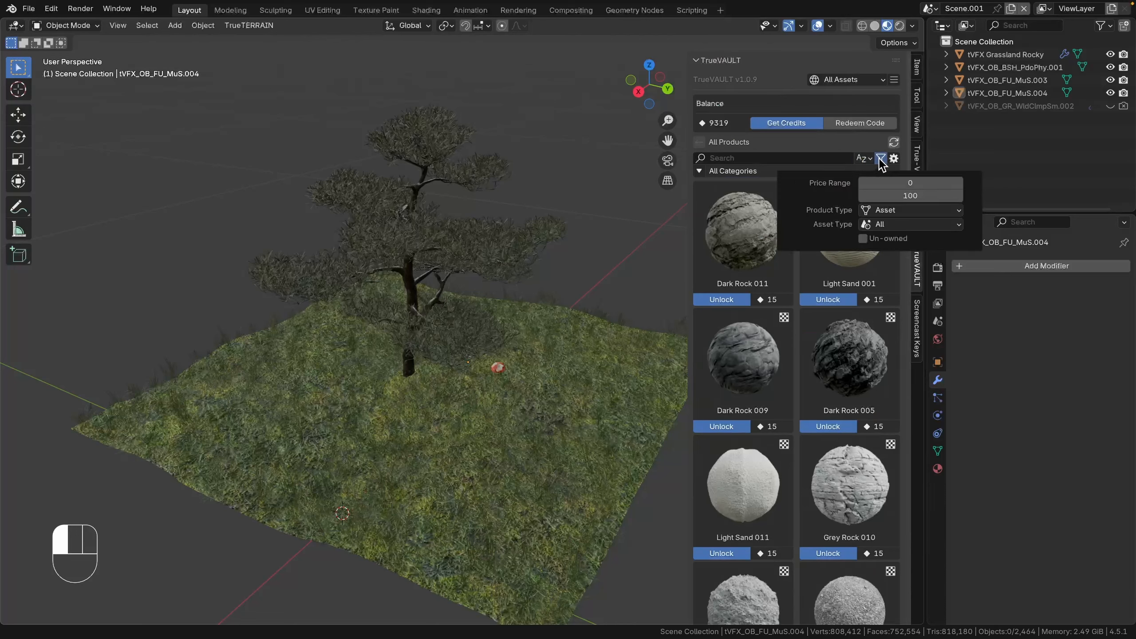
click(888, 210)
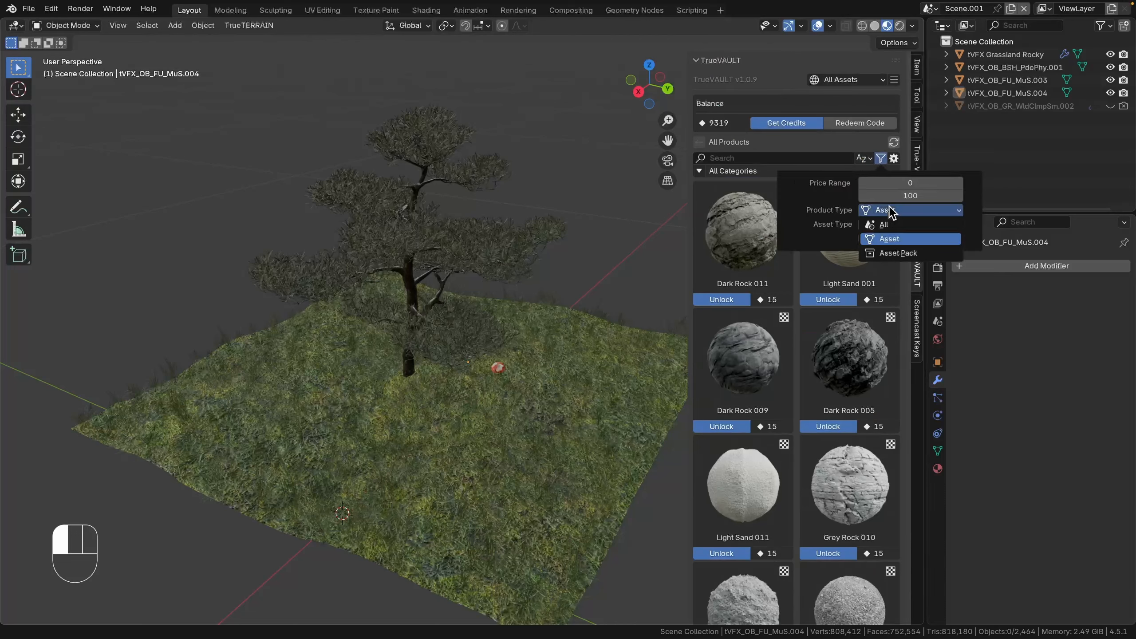
click(920, 253)
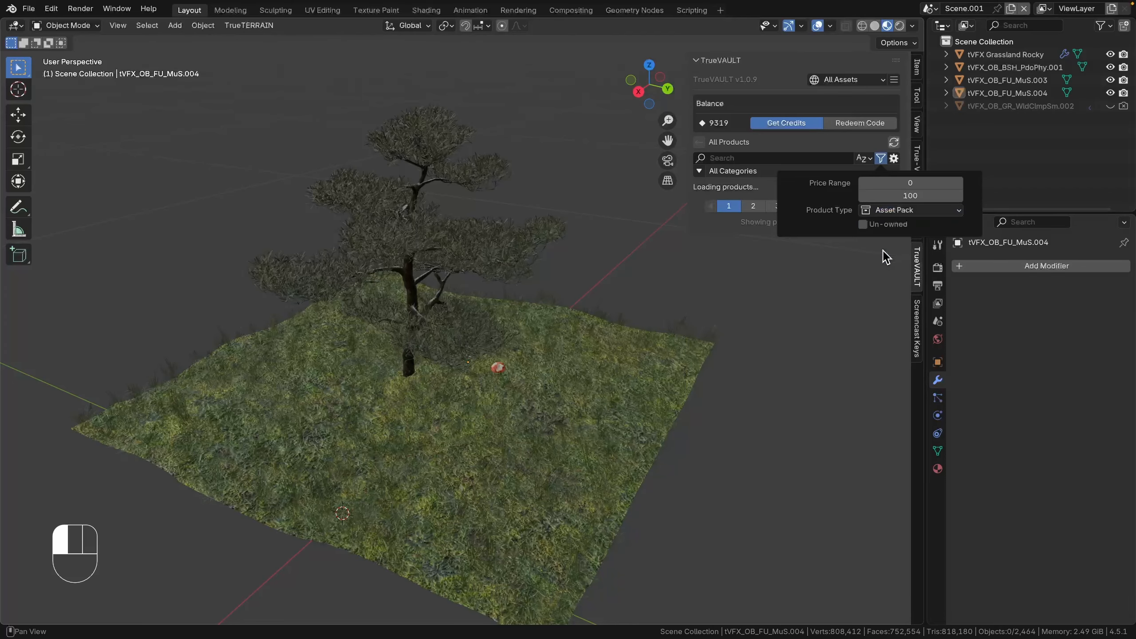
scroll(806, 381, down, 15)
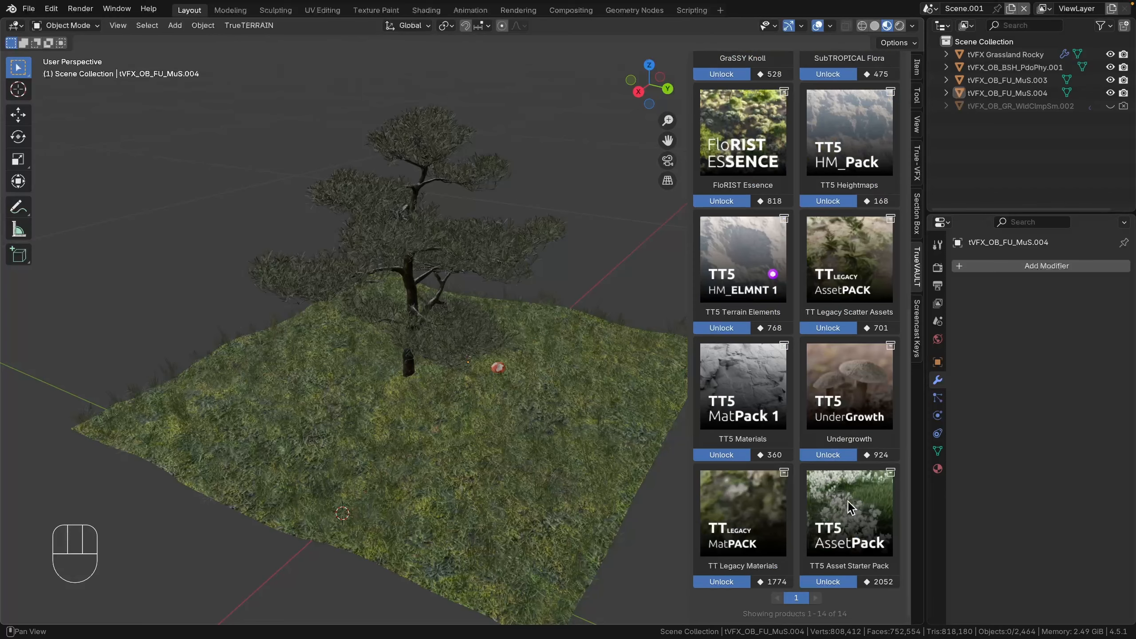
scroll(832, 403, up, 15)
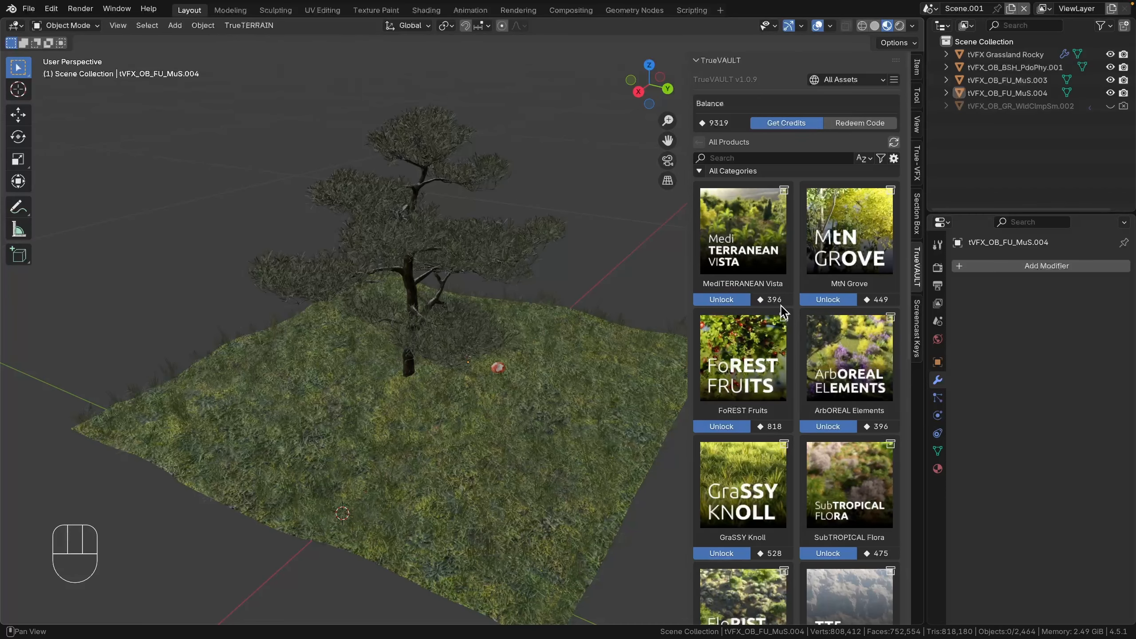
Step: Open the MediTERRANEAN Vista pack and examine the plants and trees among its contents
click(764, 284)
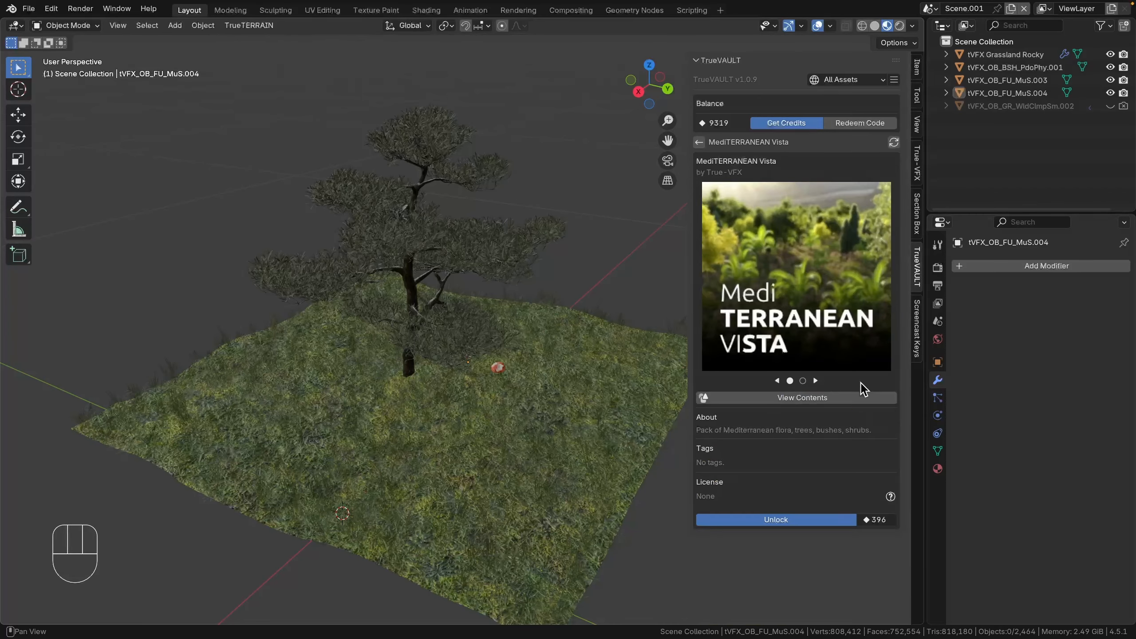
click(794, 398)
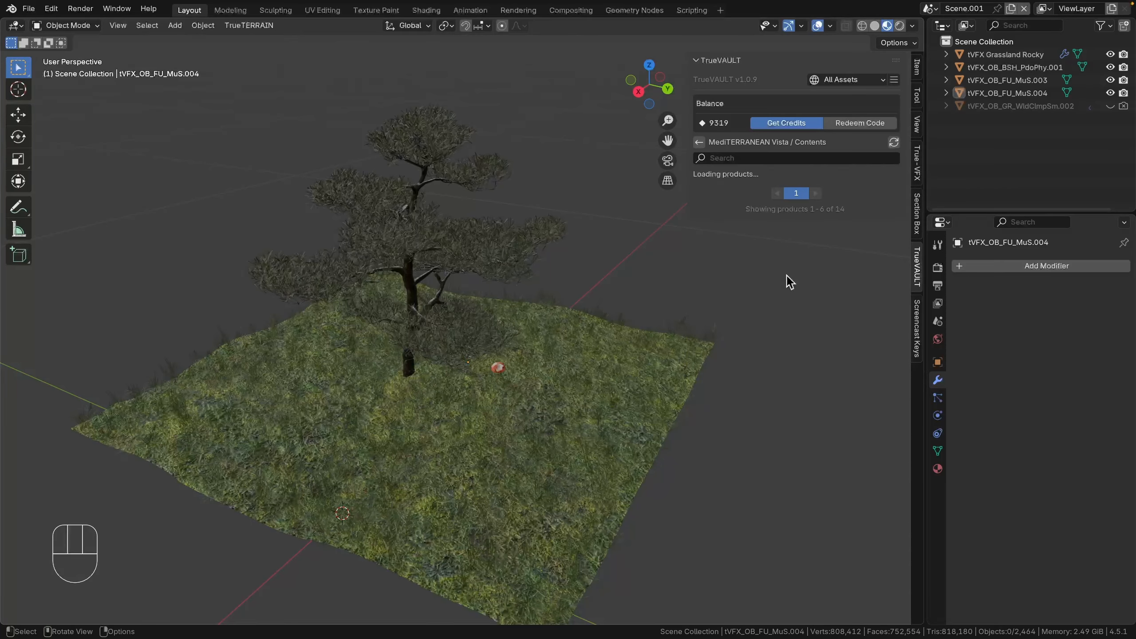
scroll(801, 447, down, 10)
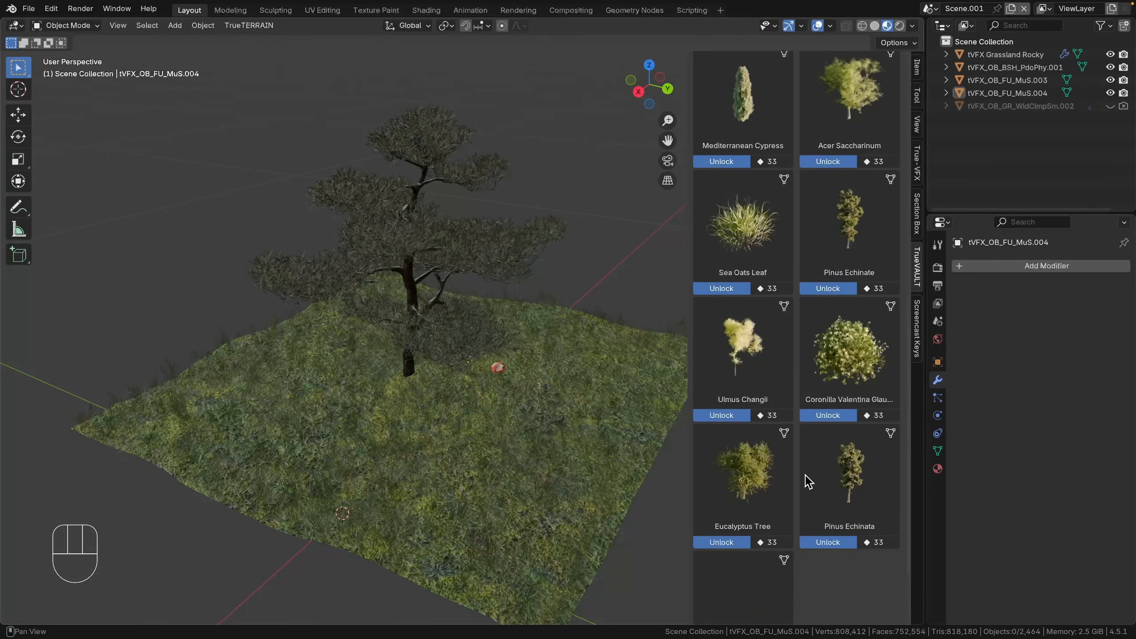
scroll(805, 470, up, 10)
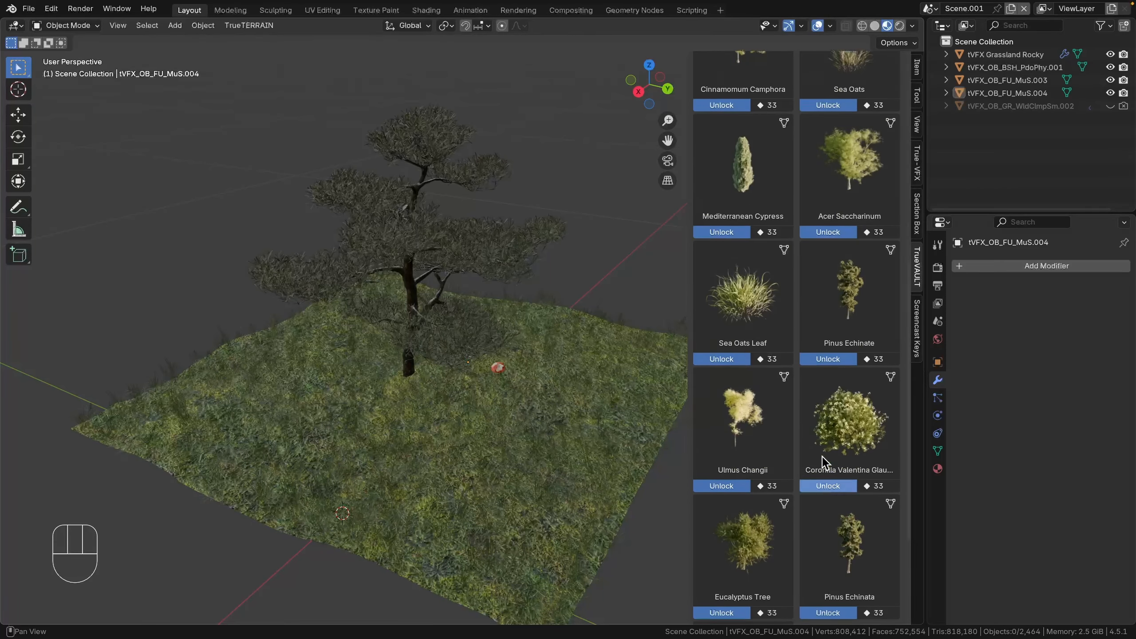
scroll(807, 377, up, 5)
scroll(807, 377, down, 10)
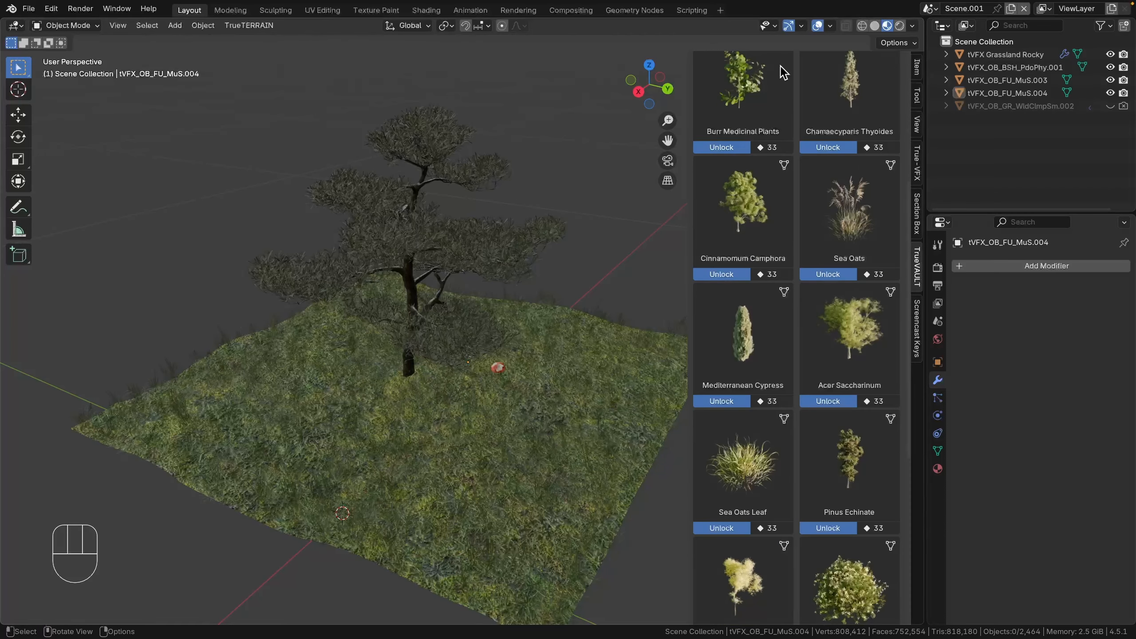
scroll(826, 393, down, 3)
scroll(824, 392, up, 10)
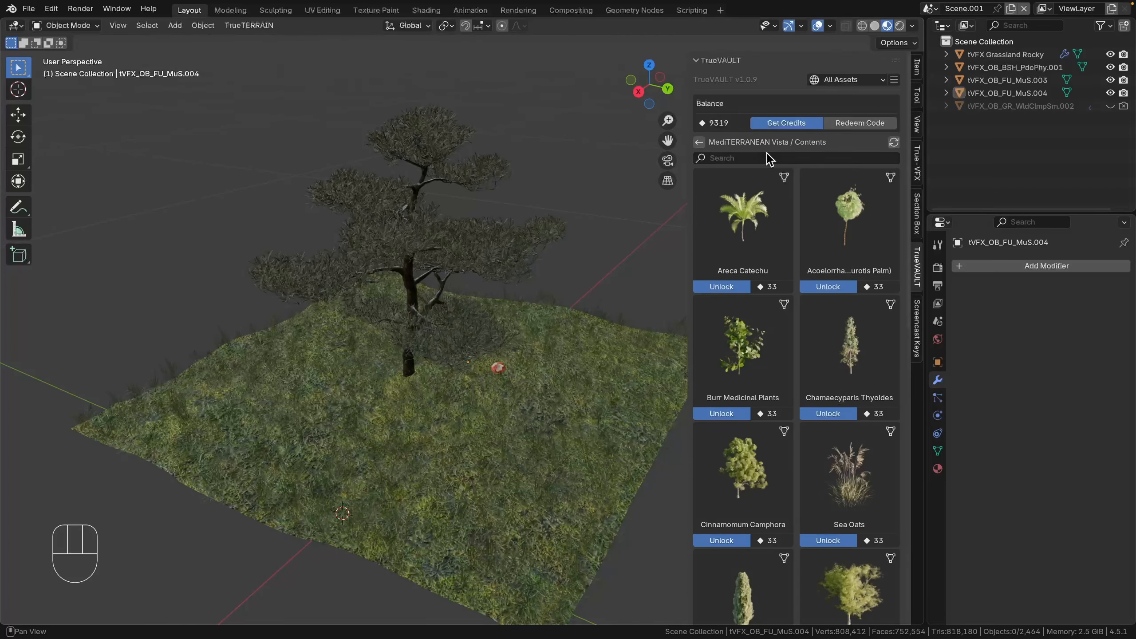
scroll(788, 400, down, 8)
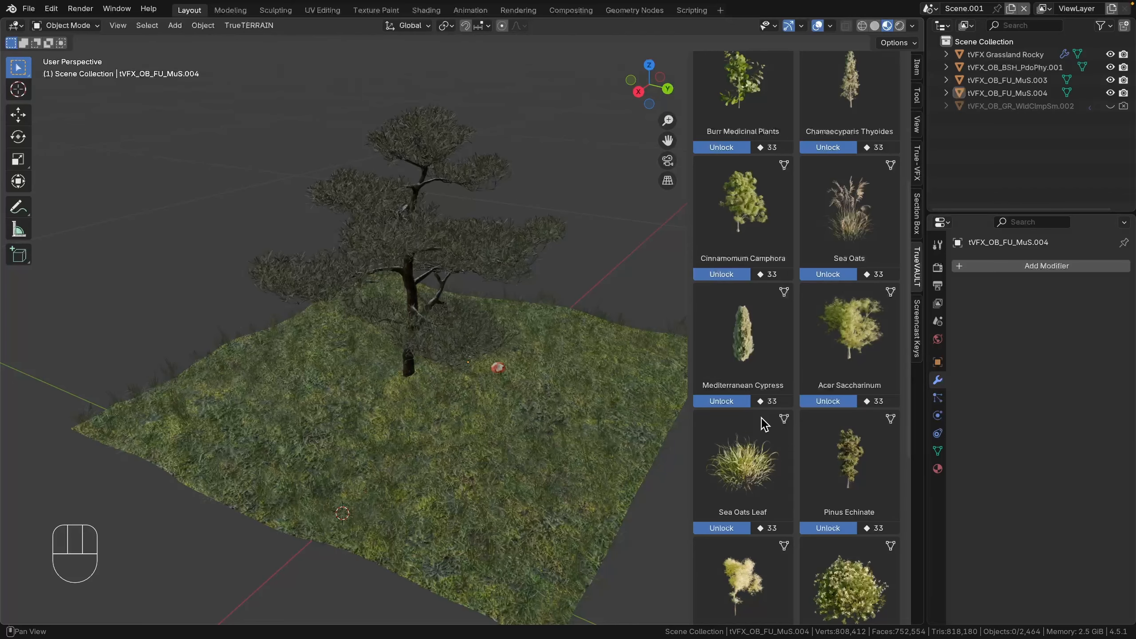
scroll(832, 392, up, 8)
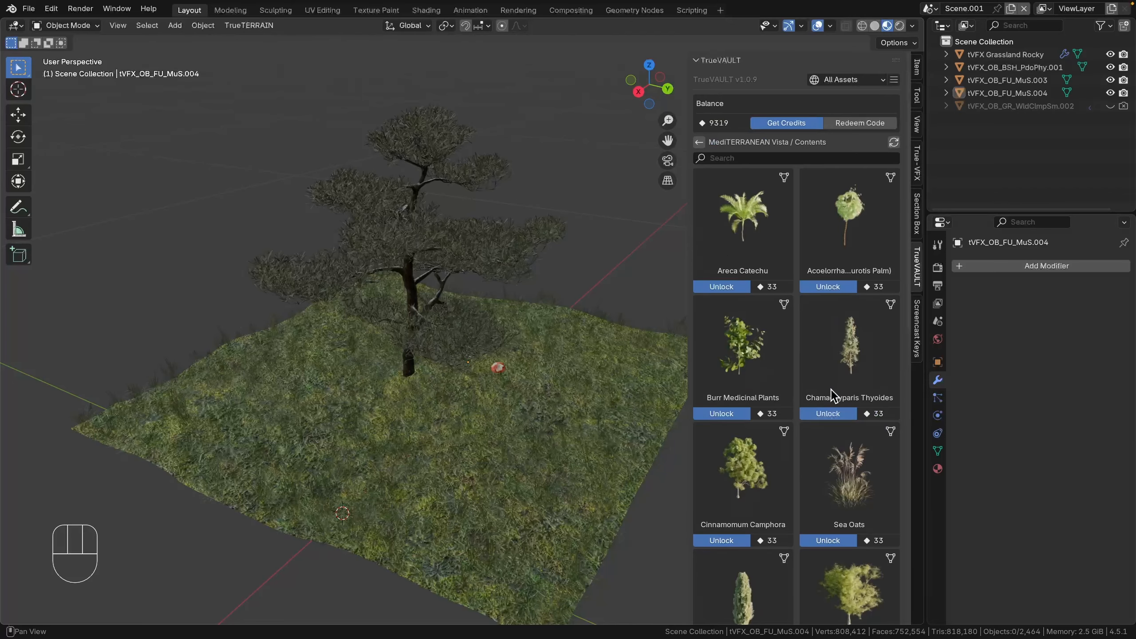
scroll(760, 354, down, 15)
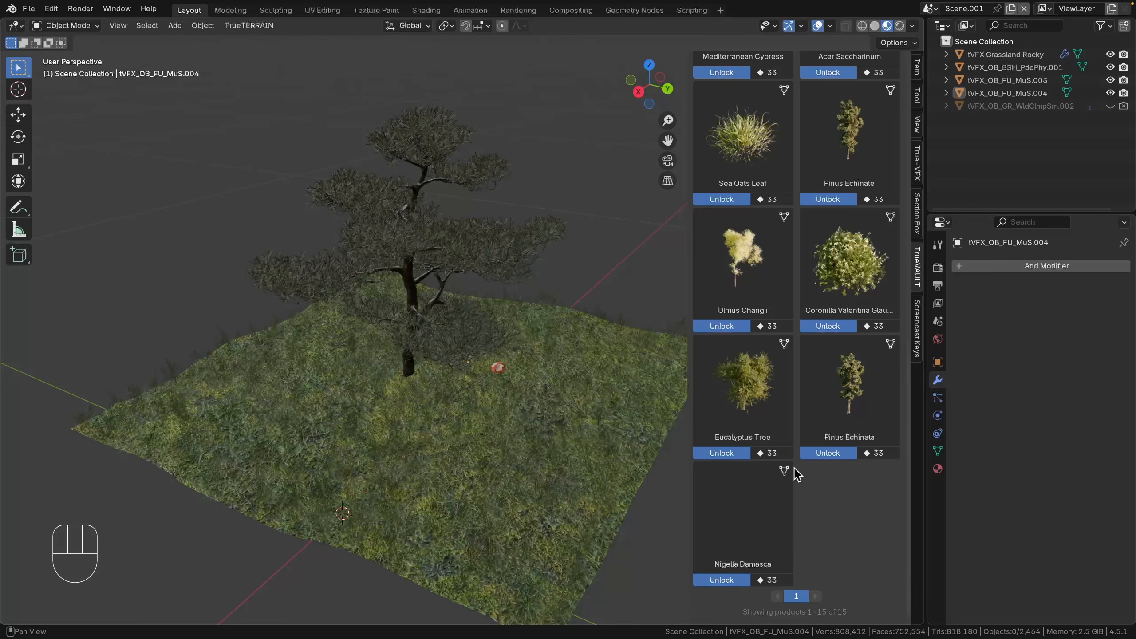
scroll(797, 475, up, 8)
scroll(795, 474, up, 4)
Step: Return from the MediTERRANEAN Vista contents to the list of all asset packs and look it over
click(699, 142)
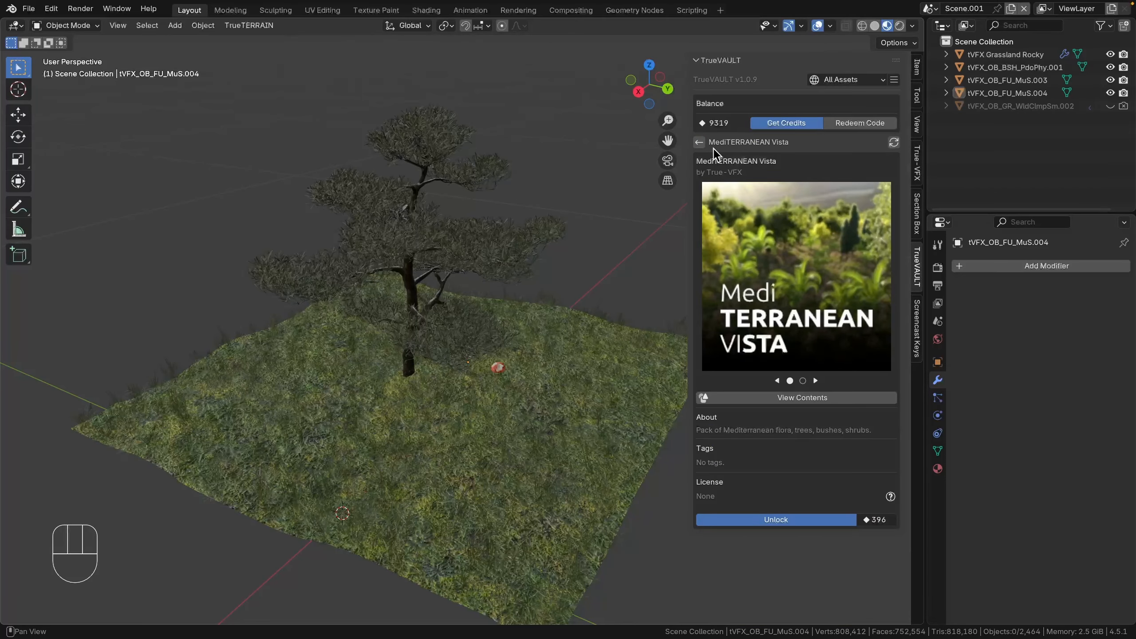
click(700, 142)
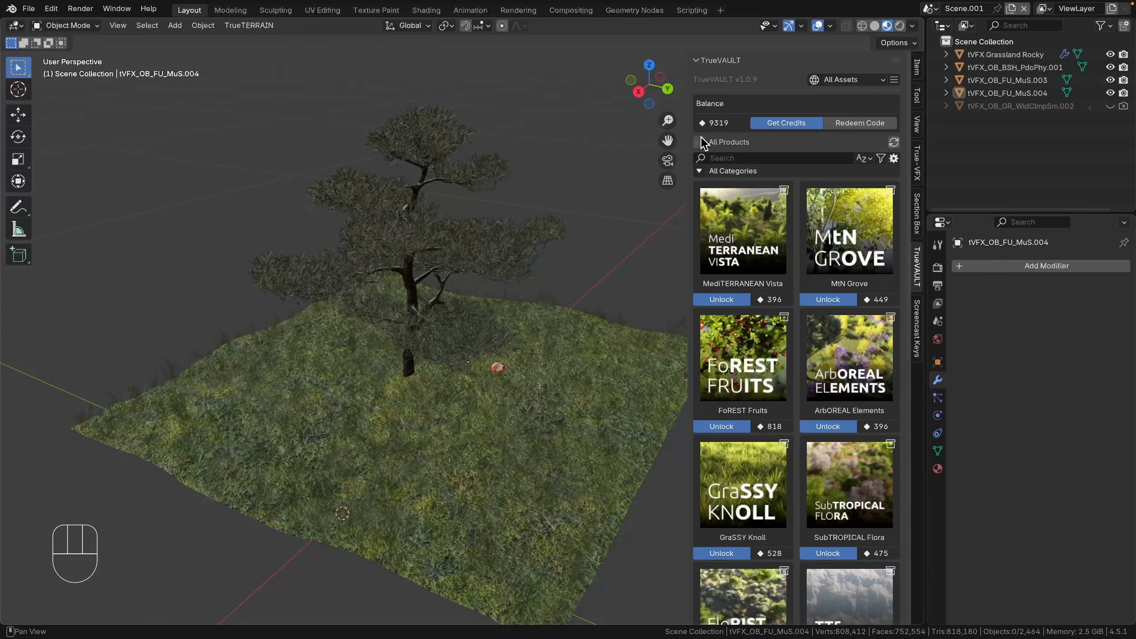
scroll(803, 391, down, 10)
scroll(803, 393, up, 10)
Step: Switch to the scene named Scene and inspect its whole terrain with the tree, rocks, mushrooms and flowers
click(931, 8)
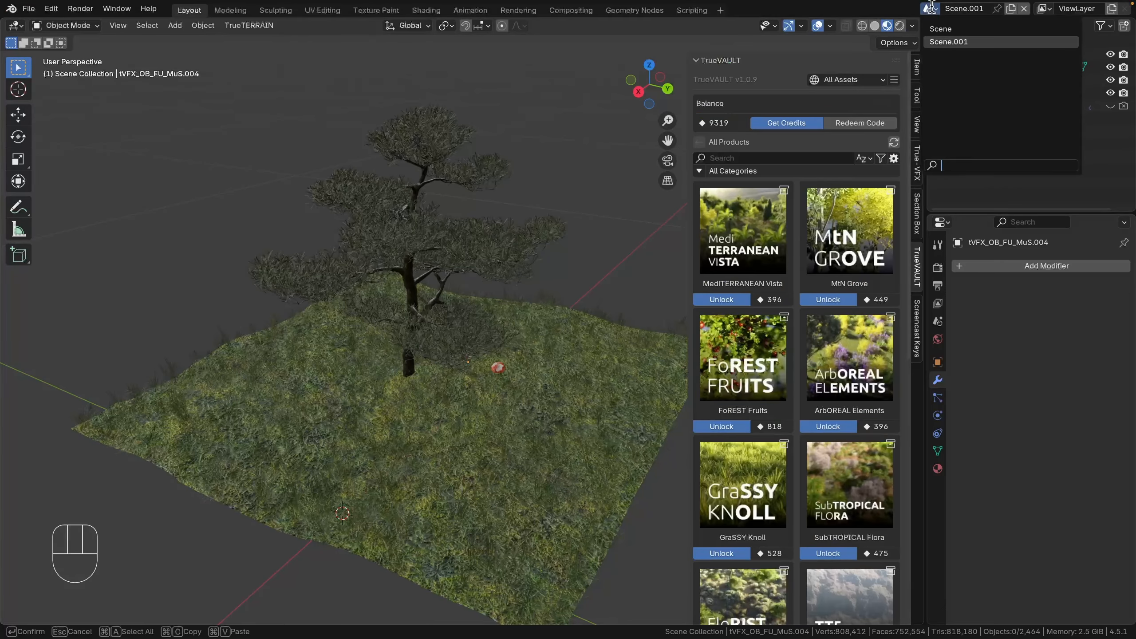
click(940, 28)
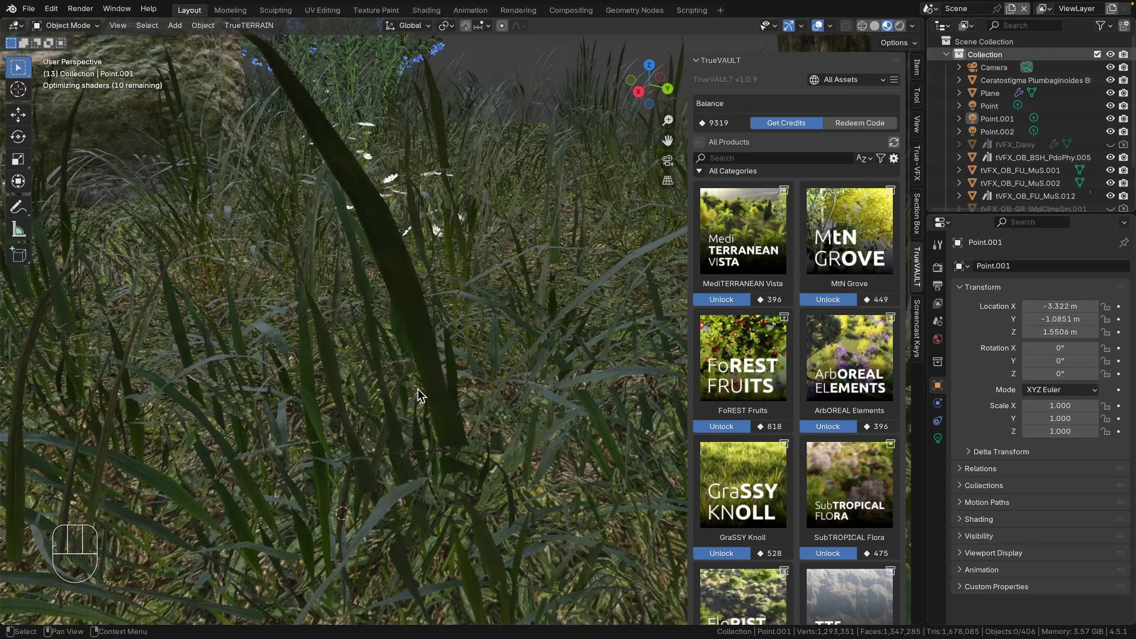
scroll(423, 387, down, 12)
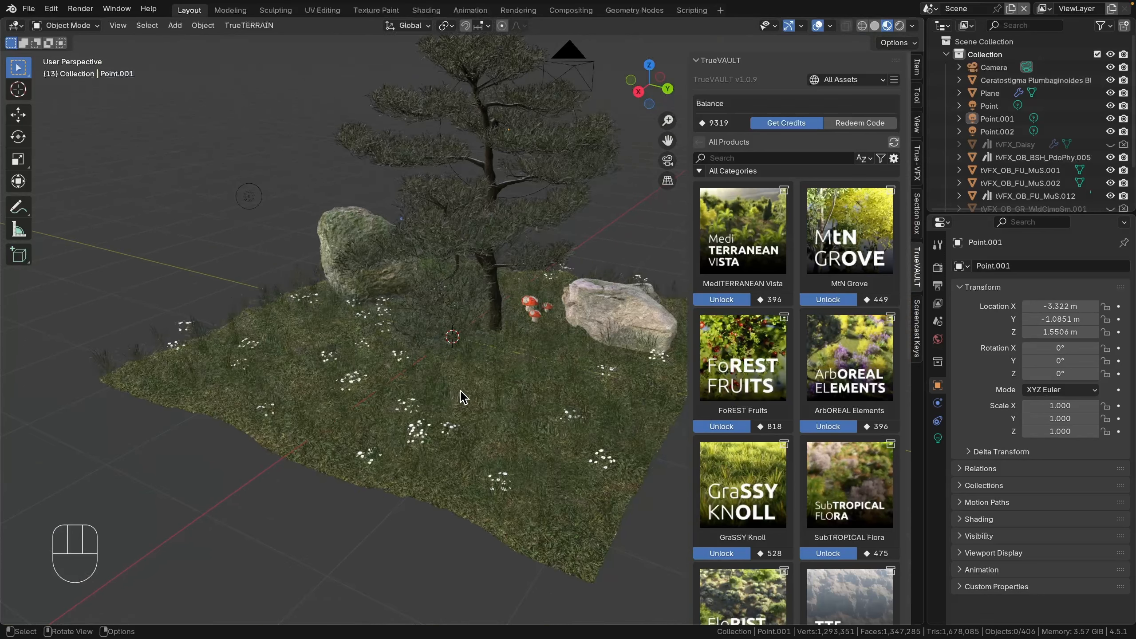
middle_drag(459, 390, 544, 380)
shift+middle_drag(543, 379, 496, 407)
shift+middle_drag(496, 407, 530, 396)
shift+middle_drag(530, 396, 437, 363)
shift+middle_drag(501, 387, 434, 410)
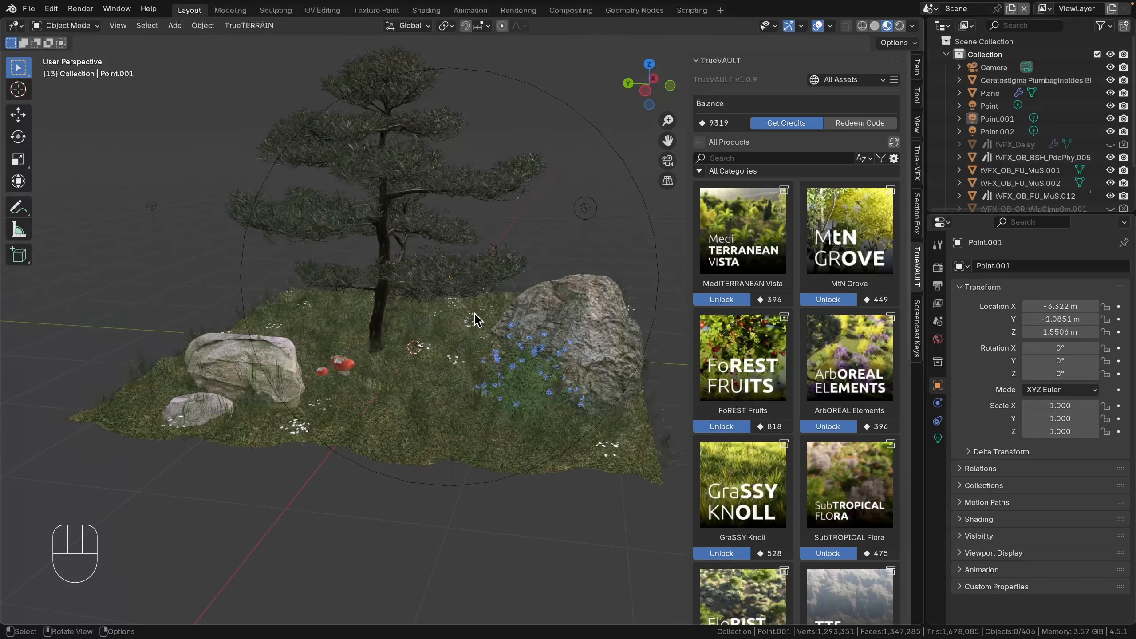
shift+middle_drag(502, 347, 518, 394)
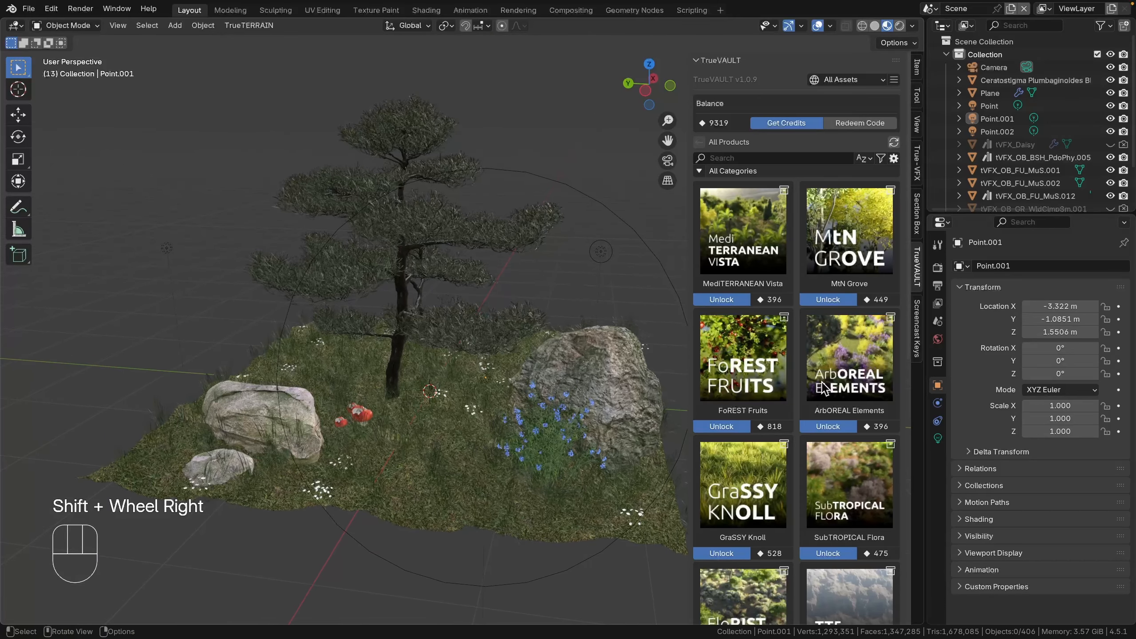
Step: Look over the asset packs again and switch the viewport to rendered shading
scroll(822, 388, down, 10)
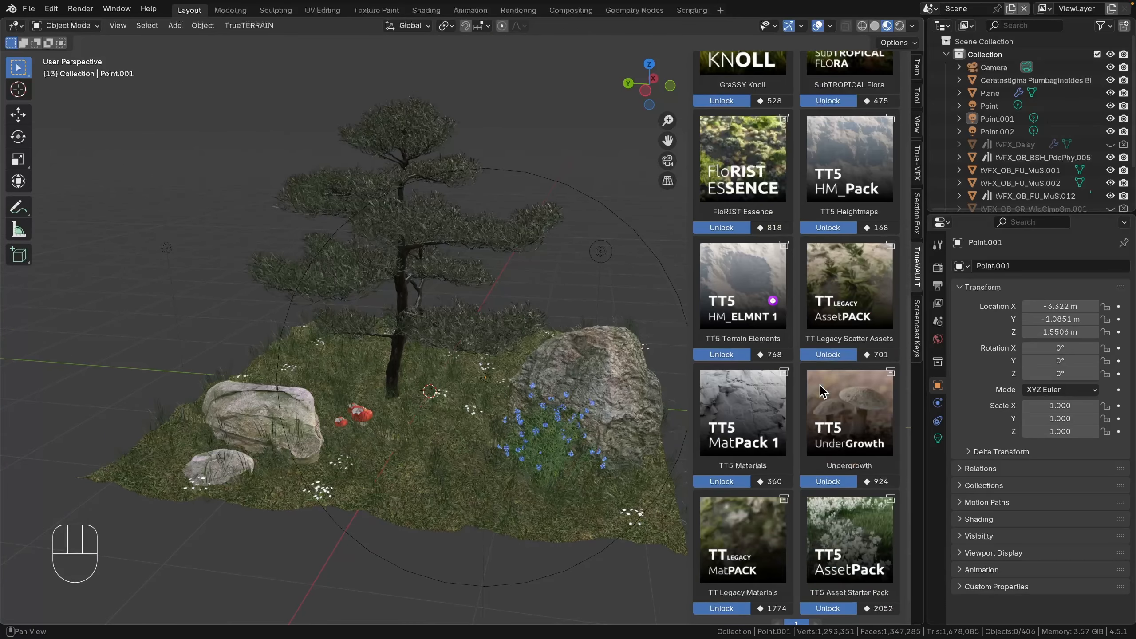
scroll(820, 387, up, 10)
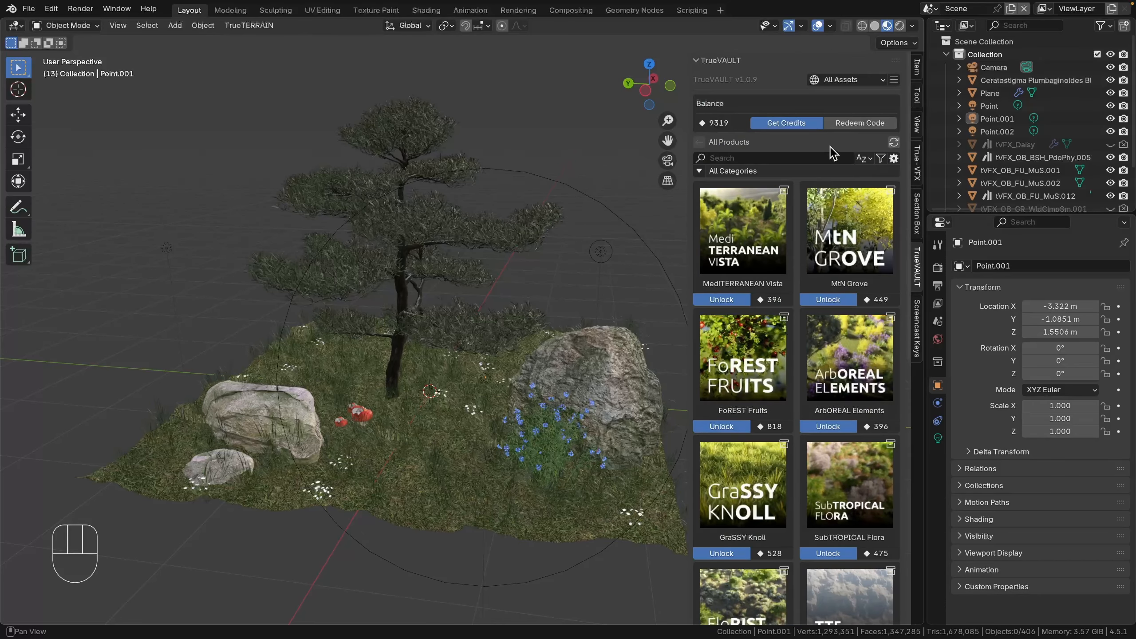
click(898, 25)
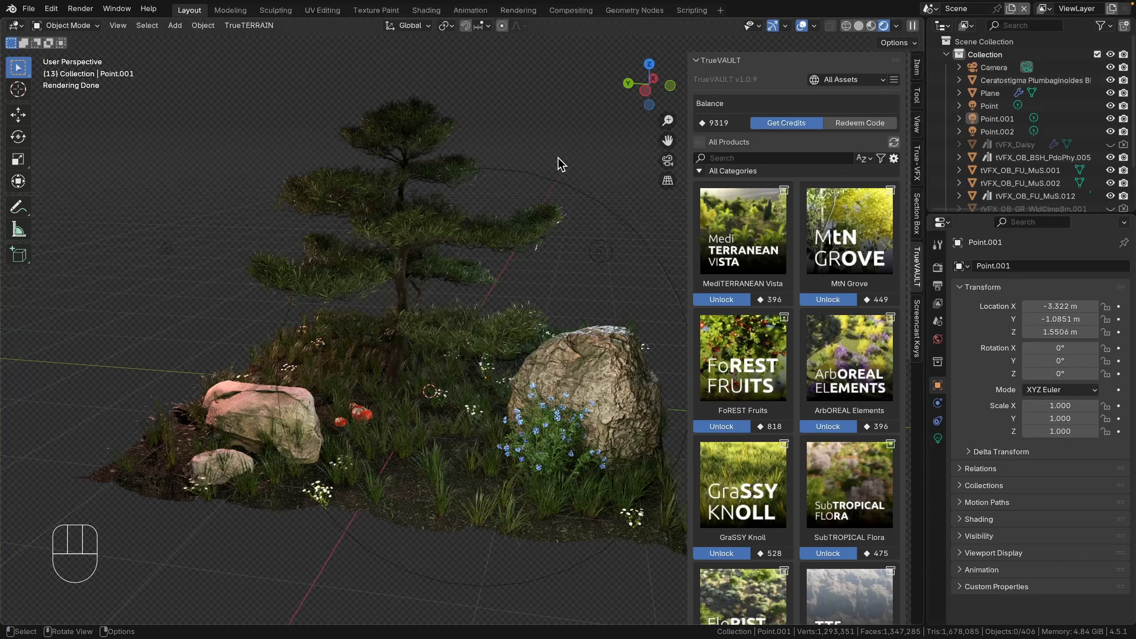
Step: Widen the library sidebar slightly while looking through the asset packs
scroll(801, 358, down, 10)
scroll(777, 341, up, 5)
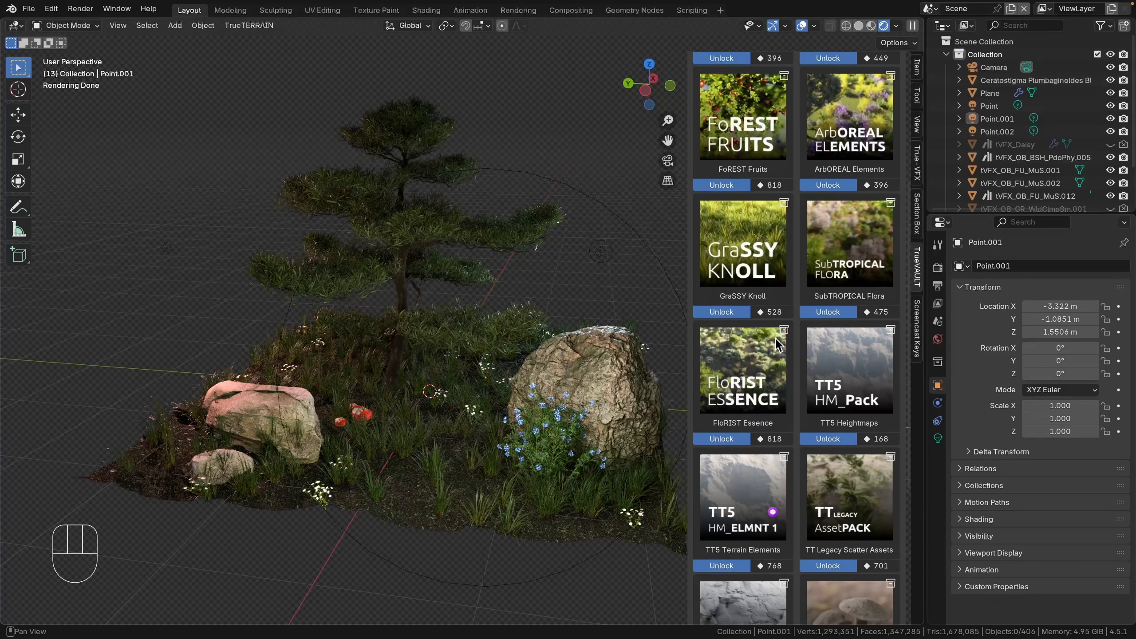
scroll(778, 341, up, 8)
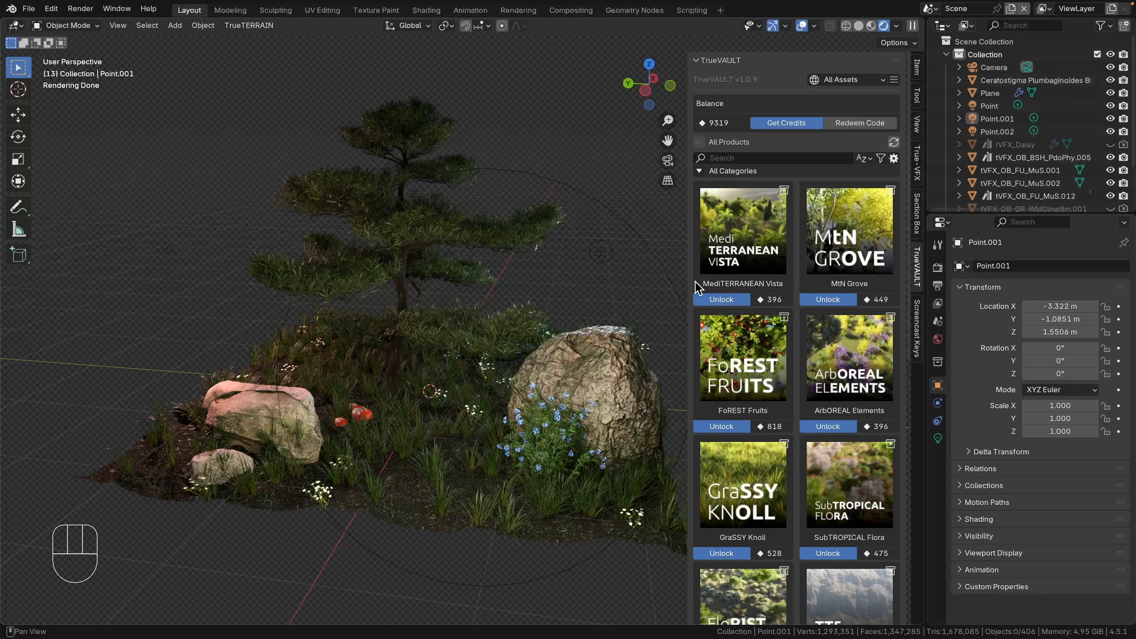
drag(688, 283, 668, 283)
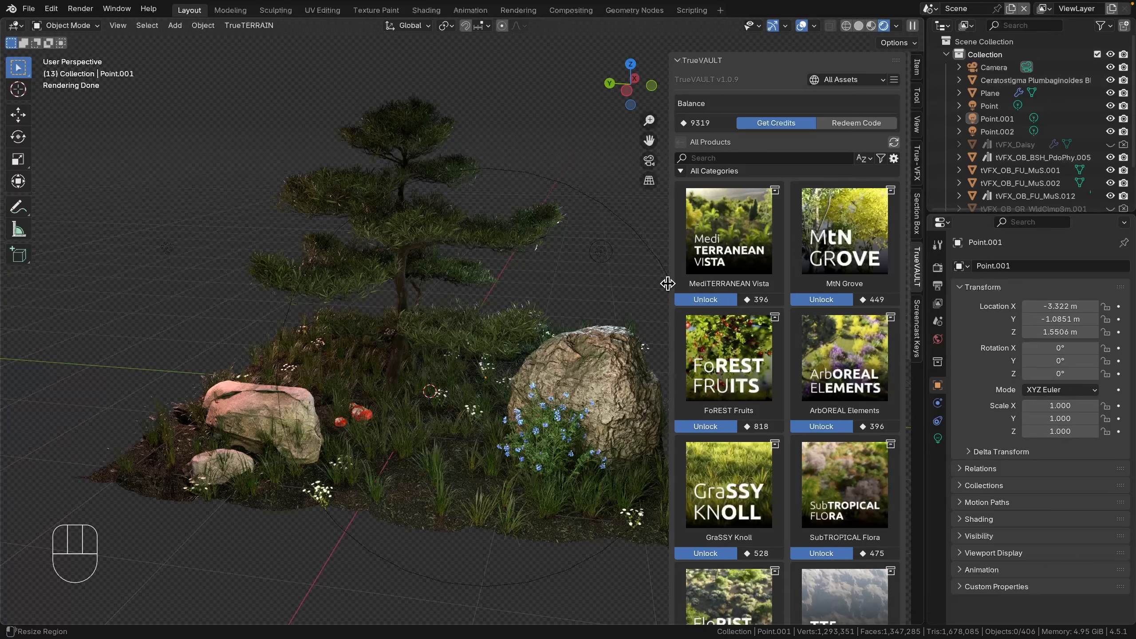
scroll(783, 403, down, 5)
scroll(763, 175, up, 6)
Step: Set the library filter's Product Type to All and its maximum price to 0
click(881, 158)
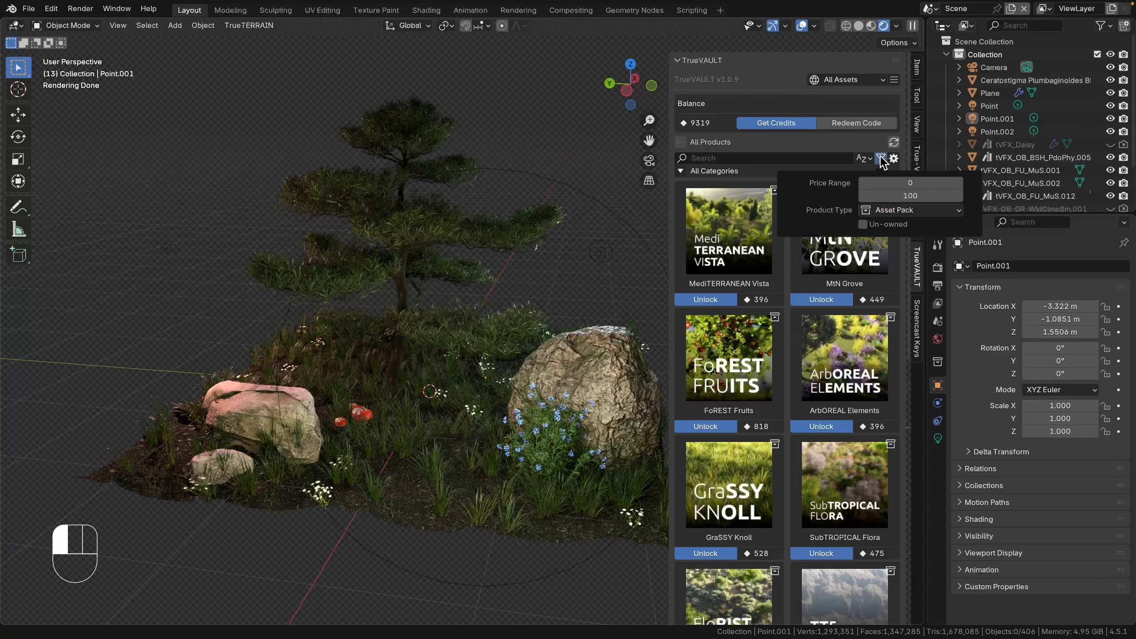
click(887, 211)
click(892, 251)
click(910, 195)
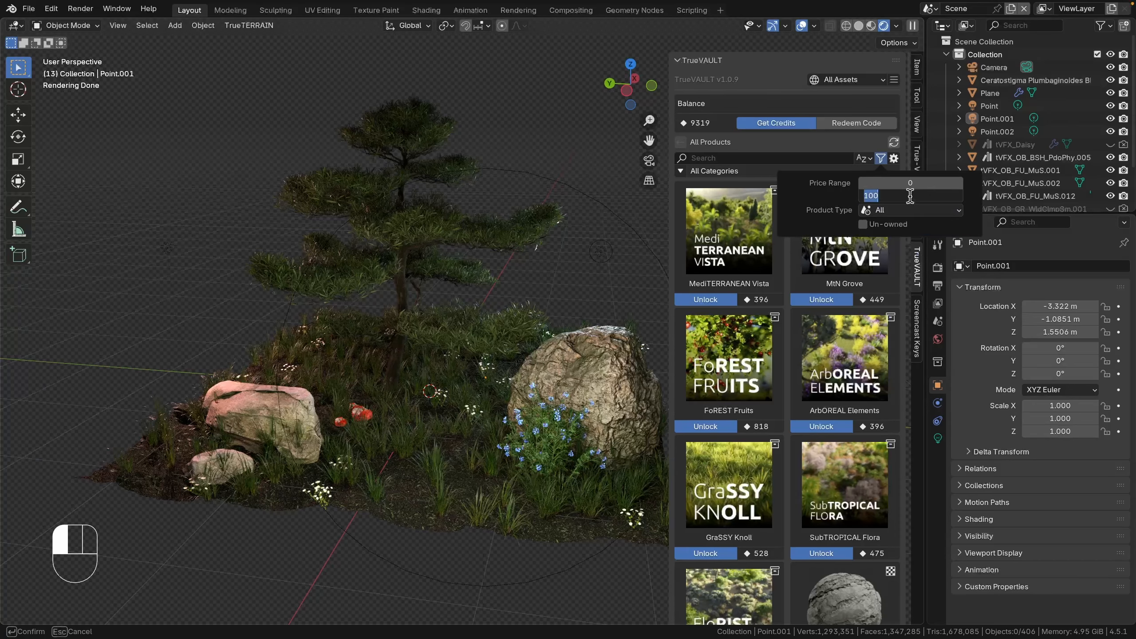
text(0)
key(Return)
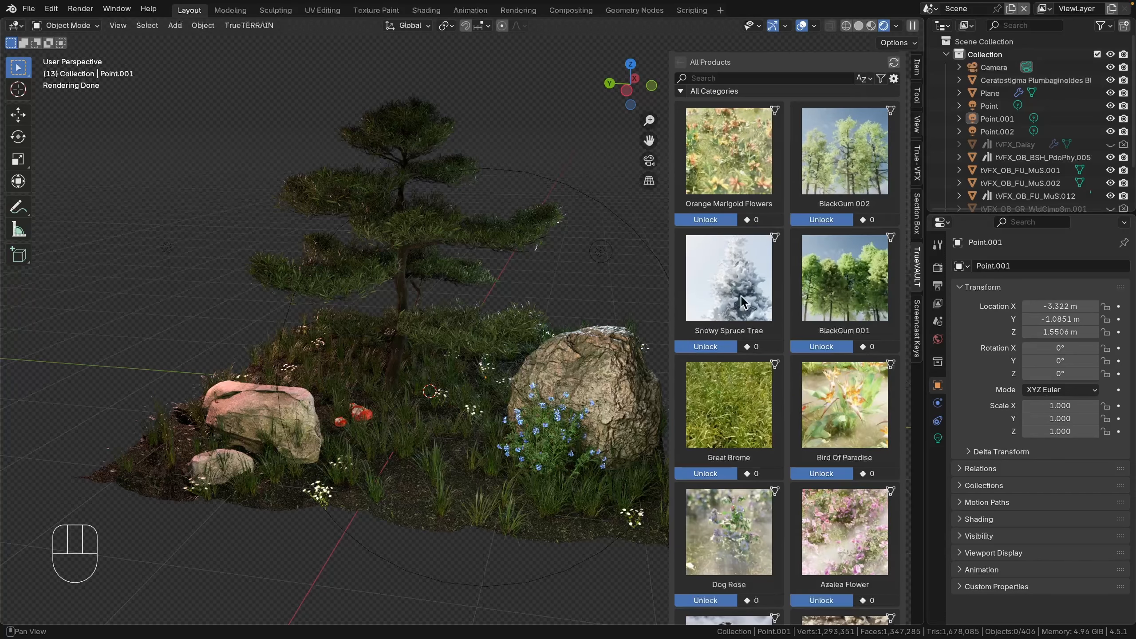
Step: Examine the first page of free products, from the flower and tree assets to the rock, sand and grass materials
scroll(792, 314, down, 10)
scroll(802, 269, down, 5)
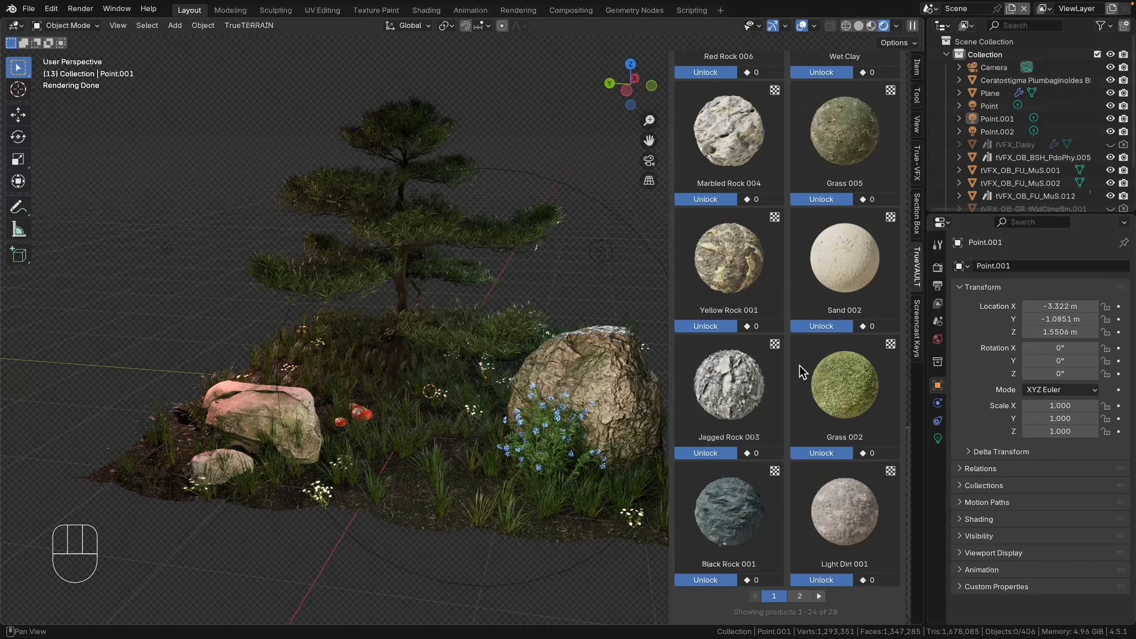
scroll(800, 367, up, 5)
scroll(802, 294, up, 12)
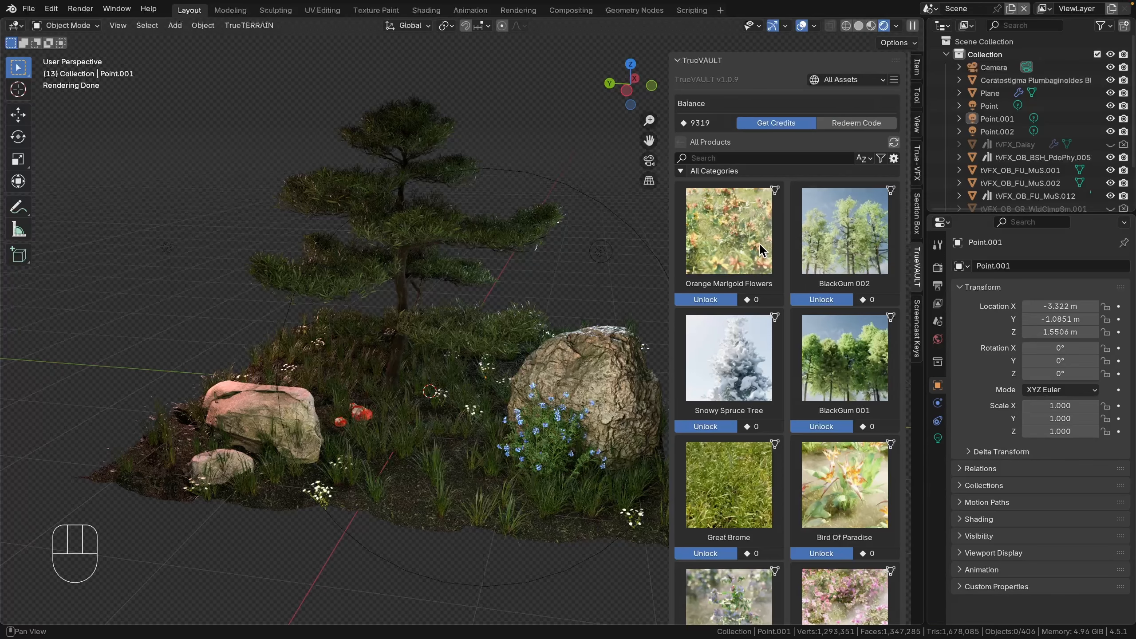
scroll(779, 345, down, 10)
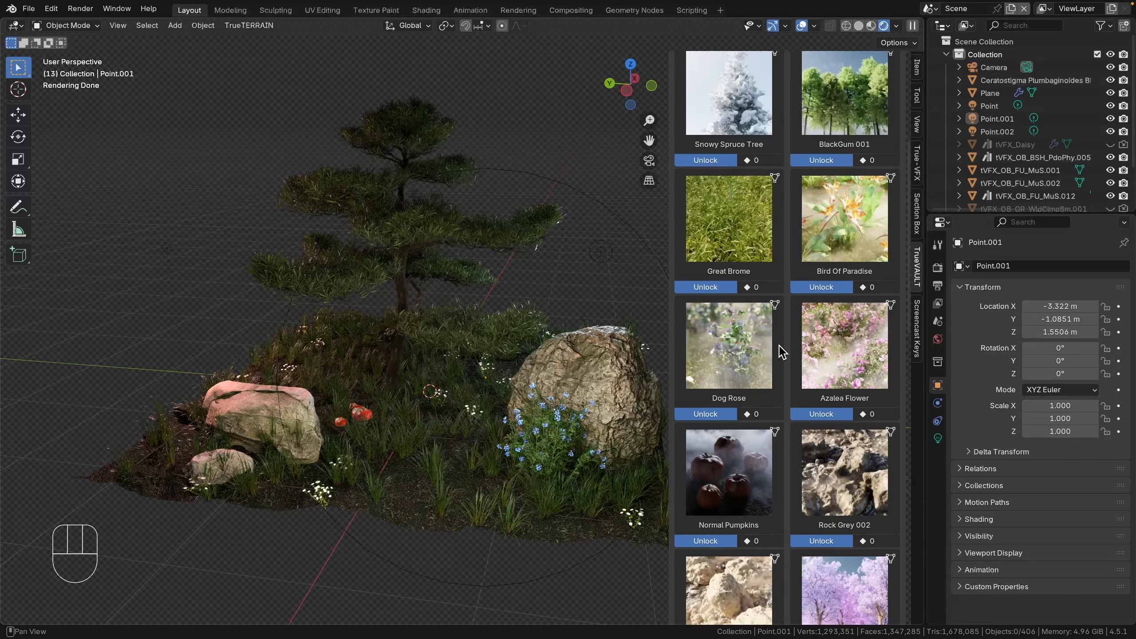
scroll(805, 239, down, 10)
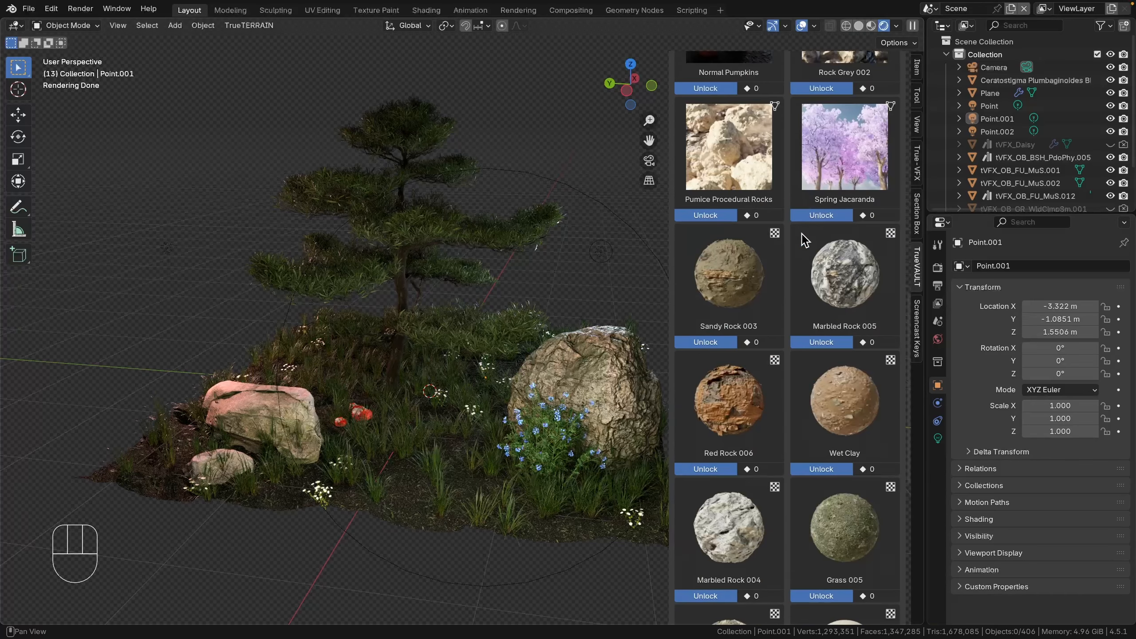
scroll(805, 239, up, 18)
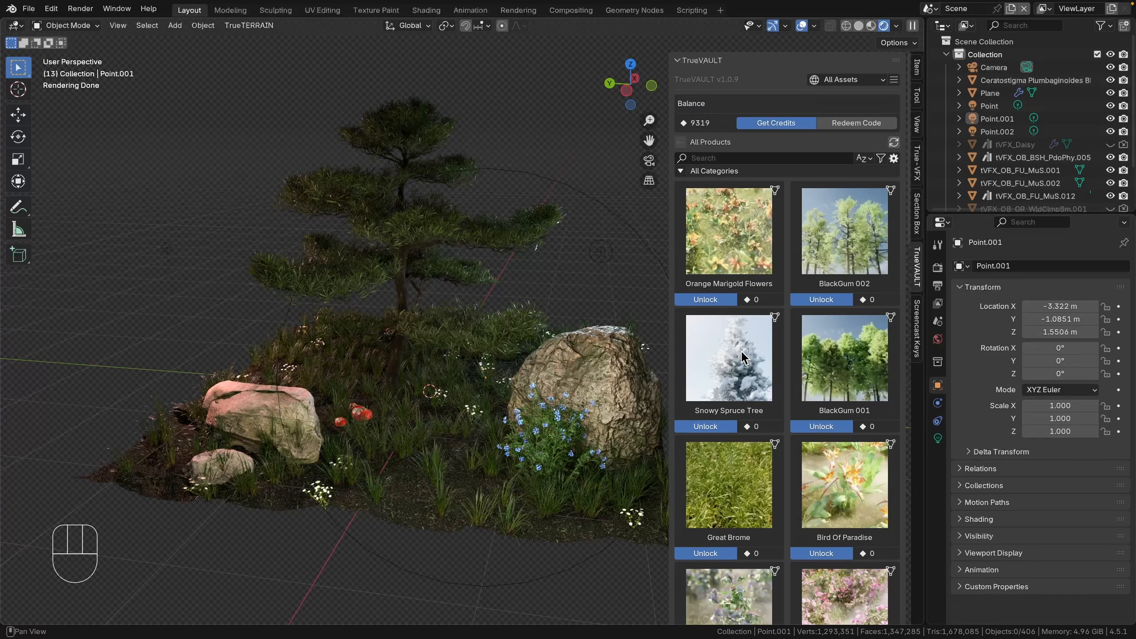